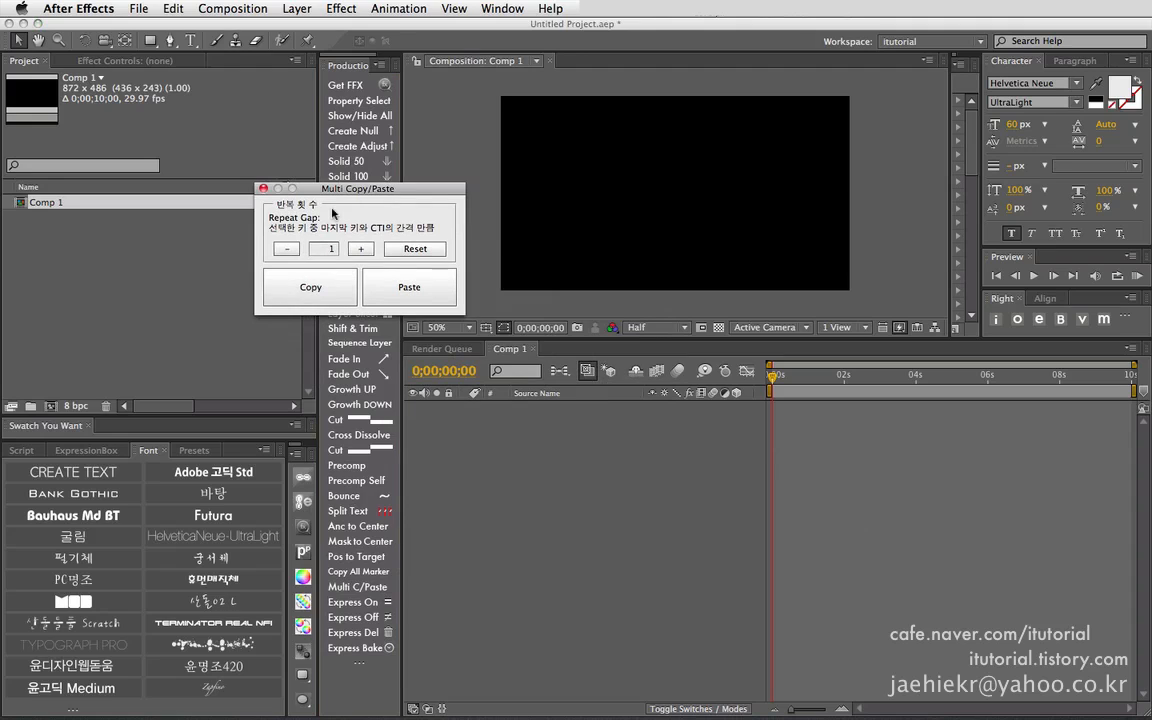
- Close the Multi Copy/Paste window and add a Solid 100 layer to Comp 1
drag(310, 187, 288, 182)
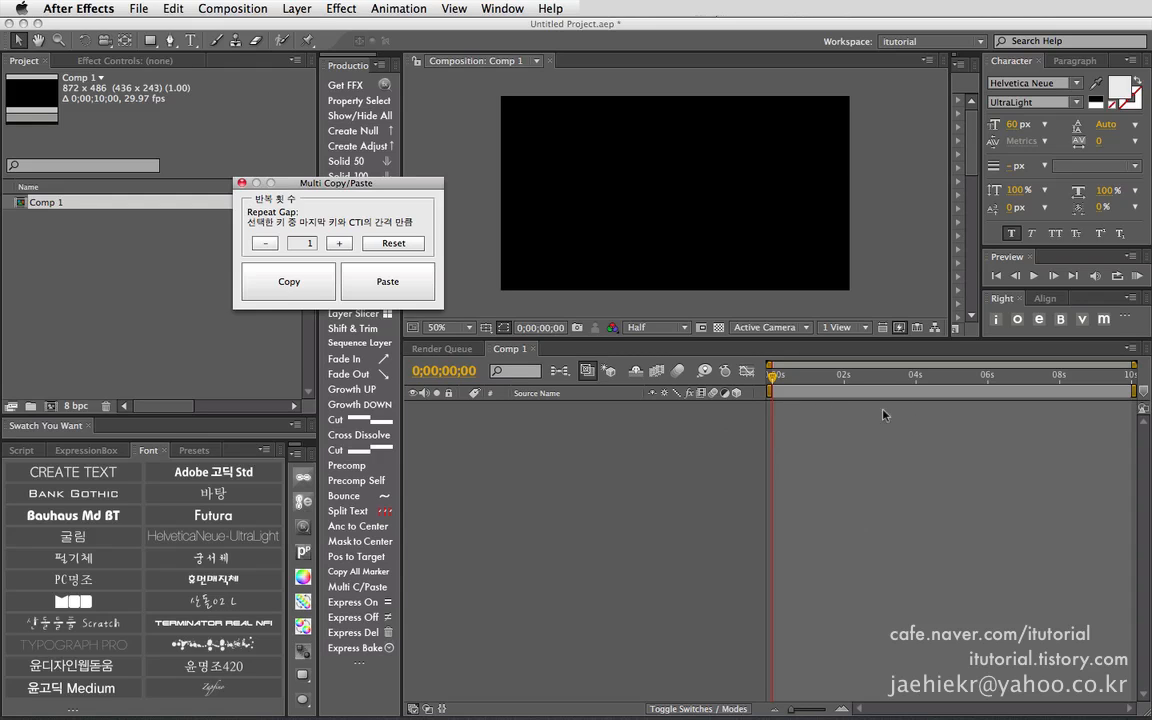
drag(374, 183, 344, 177)
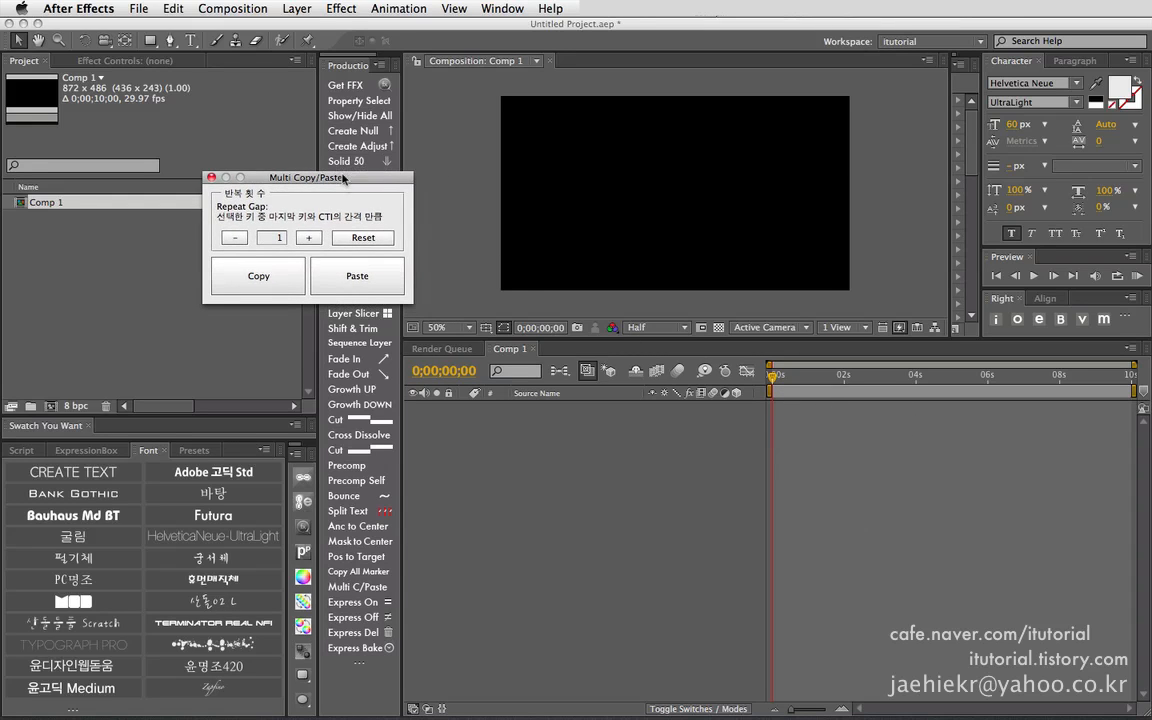
click(211, 177)
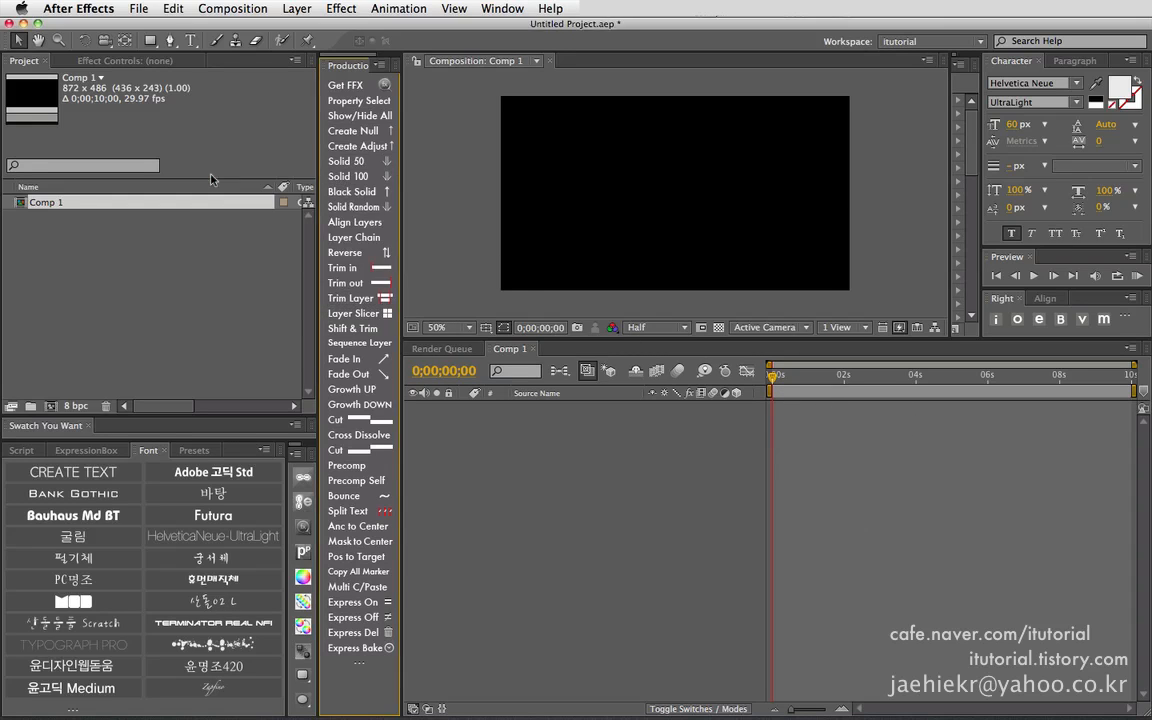
click(362, 176)
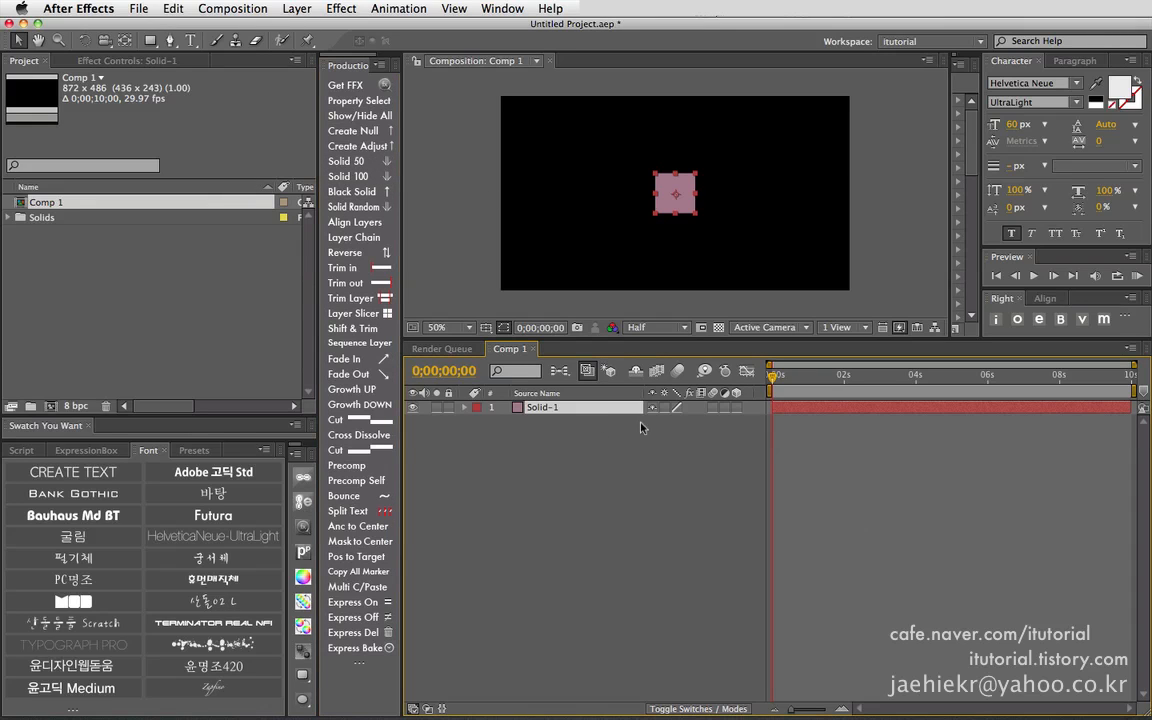
- Keyframe the solid's Position at about 436, 345 at 0;00;00;00 and about 436, 133 at 0;00;00;10
key(p)
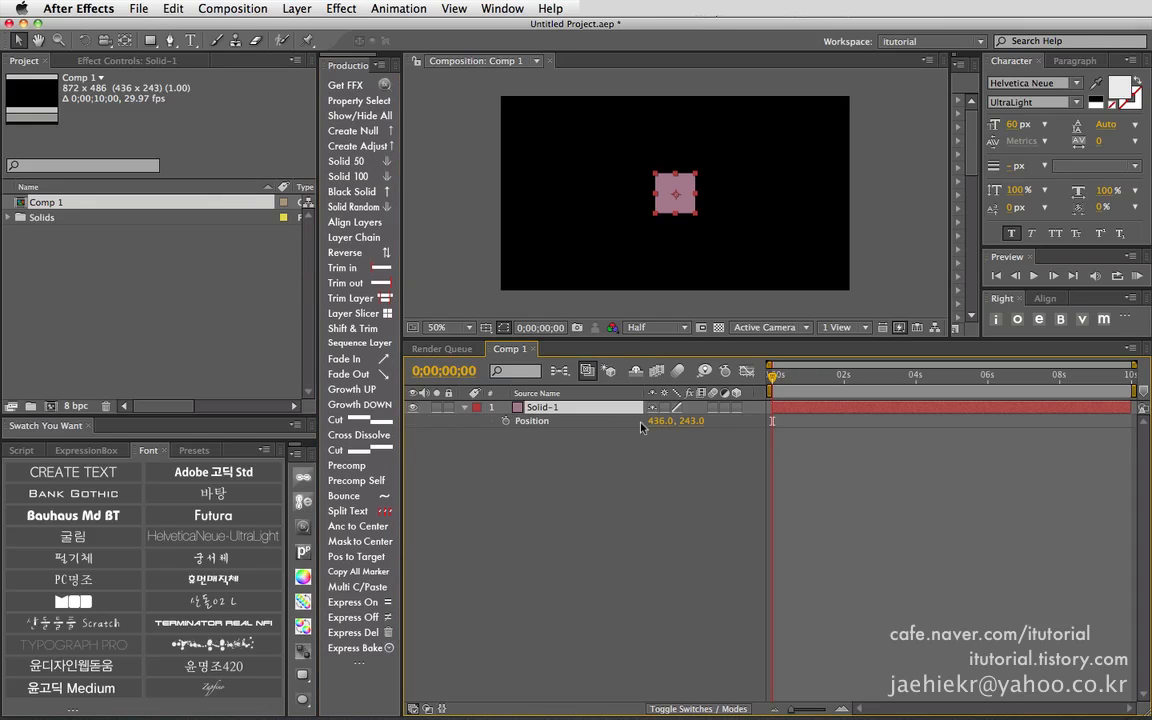
click(505, 421)
drag(689, 203, 689, 244)
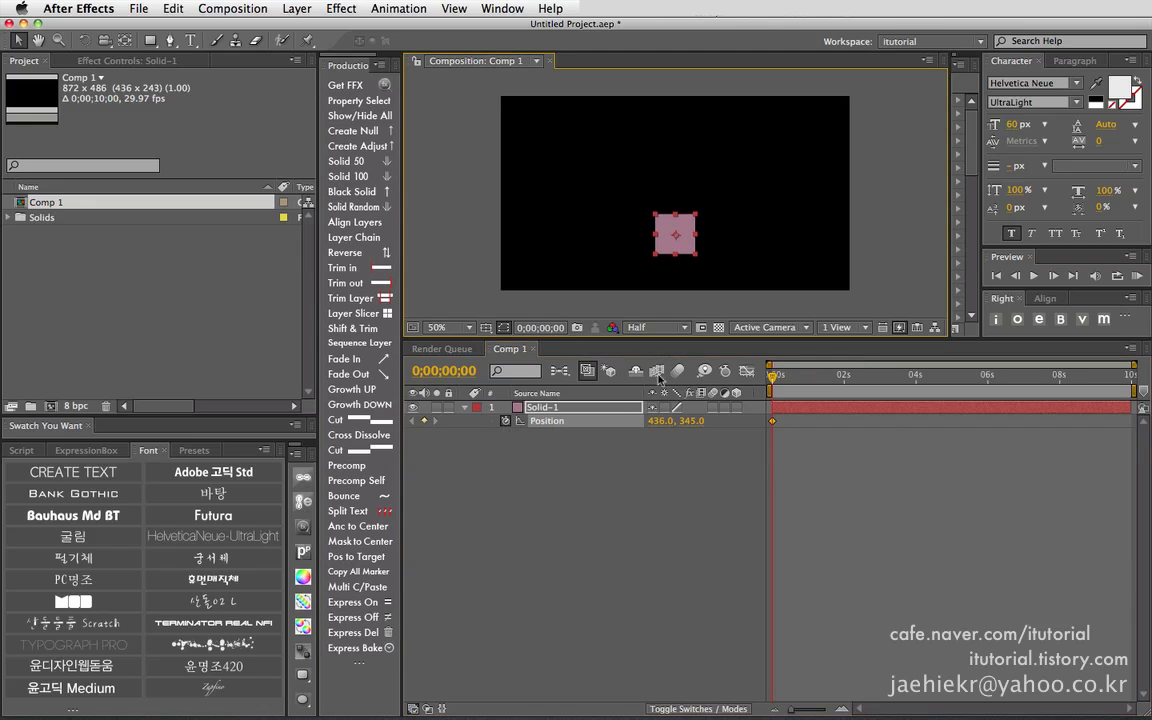
key(shift+Page_Down)
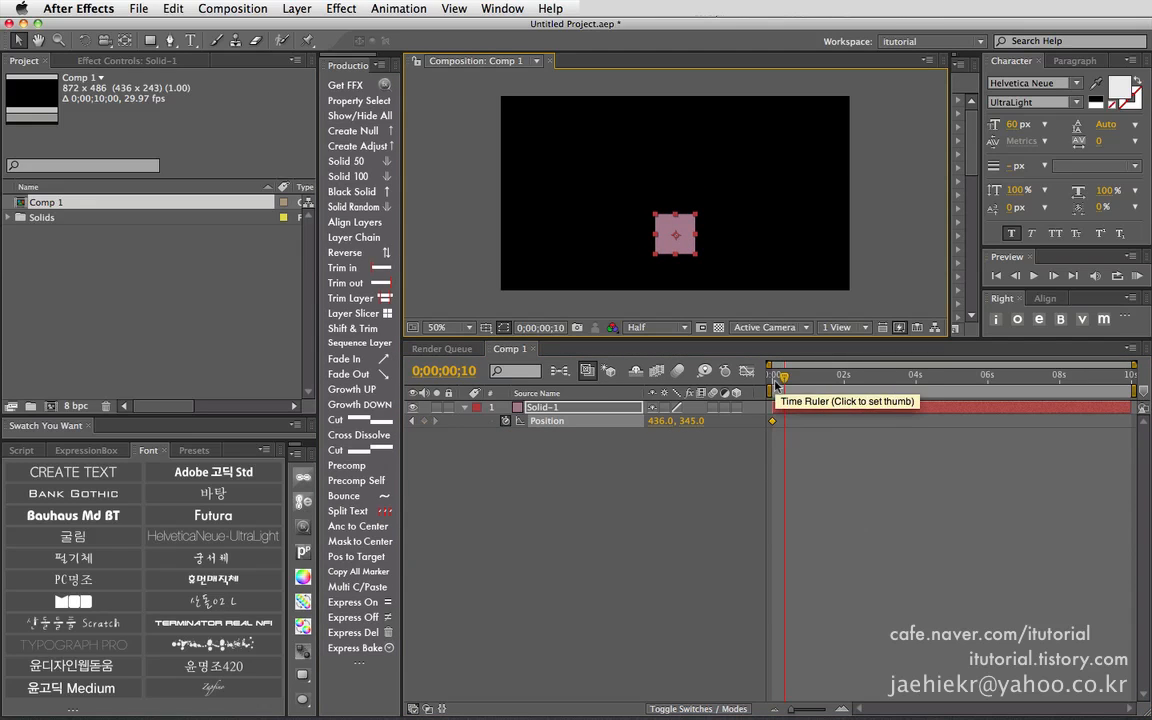
drag(683, 245, 683, 161)
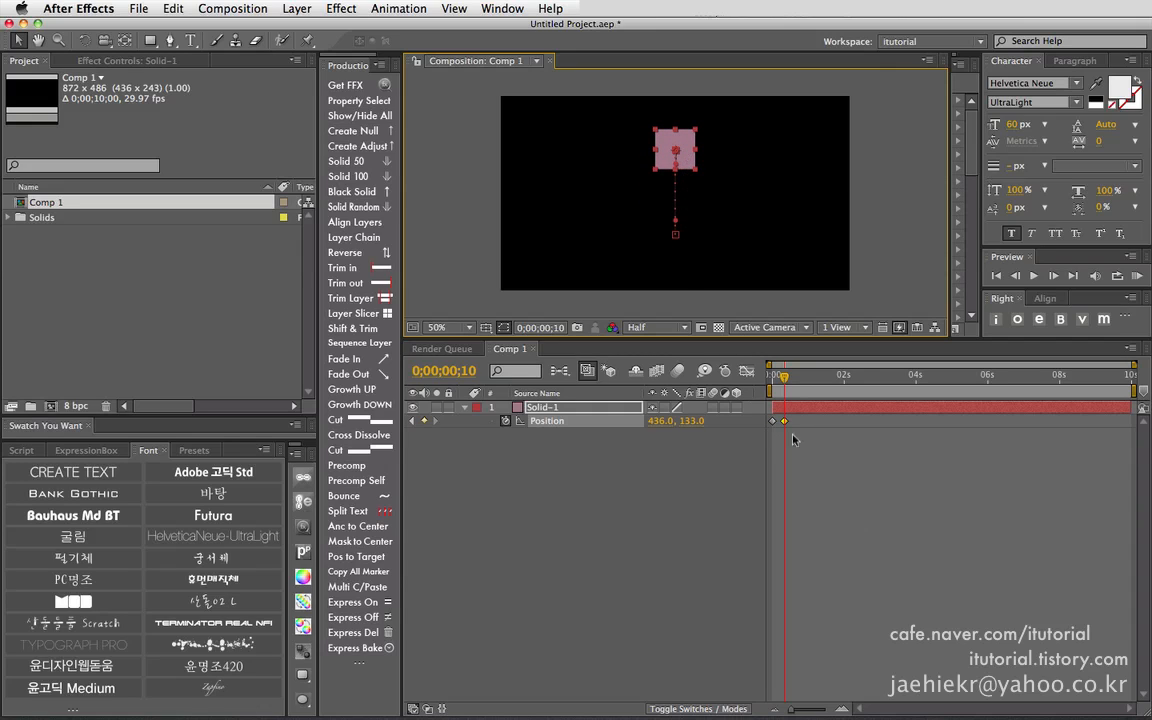
click(781, 379)
drag(781, 380, 787, 382)
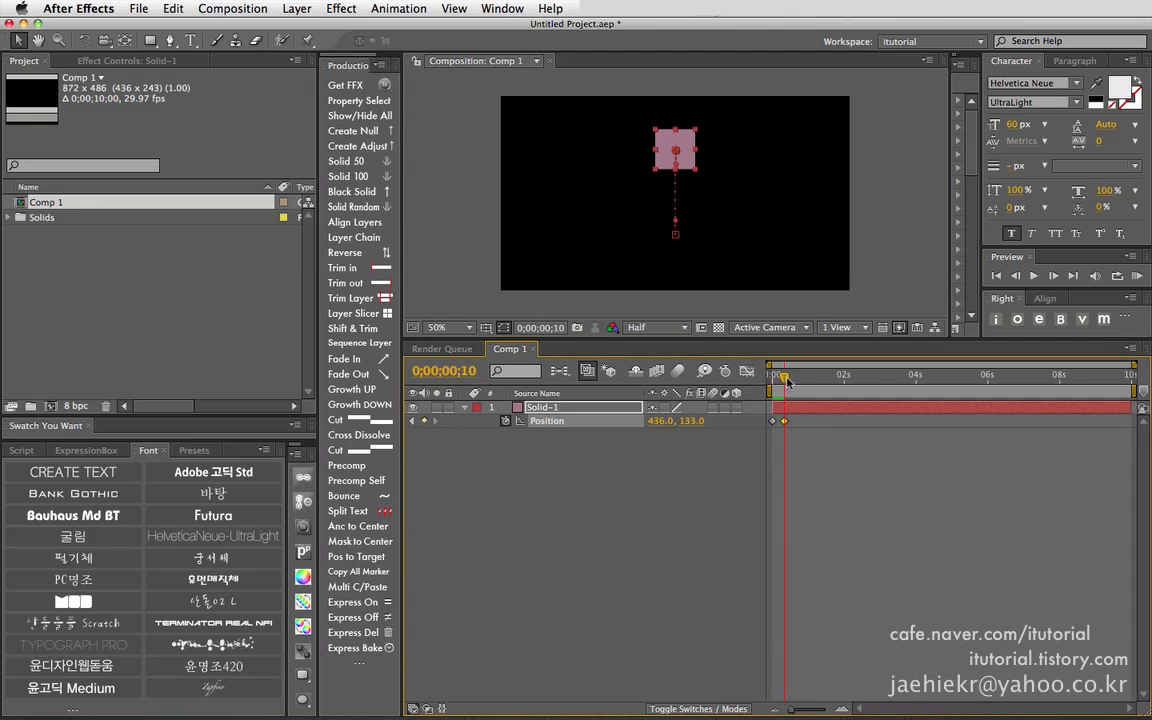
- Paste a copy of the solid's first Position keyframe at 0;00;00;20
key(shift+Page_Down)
click(772, 421)
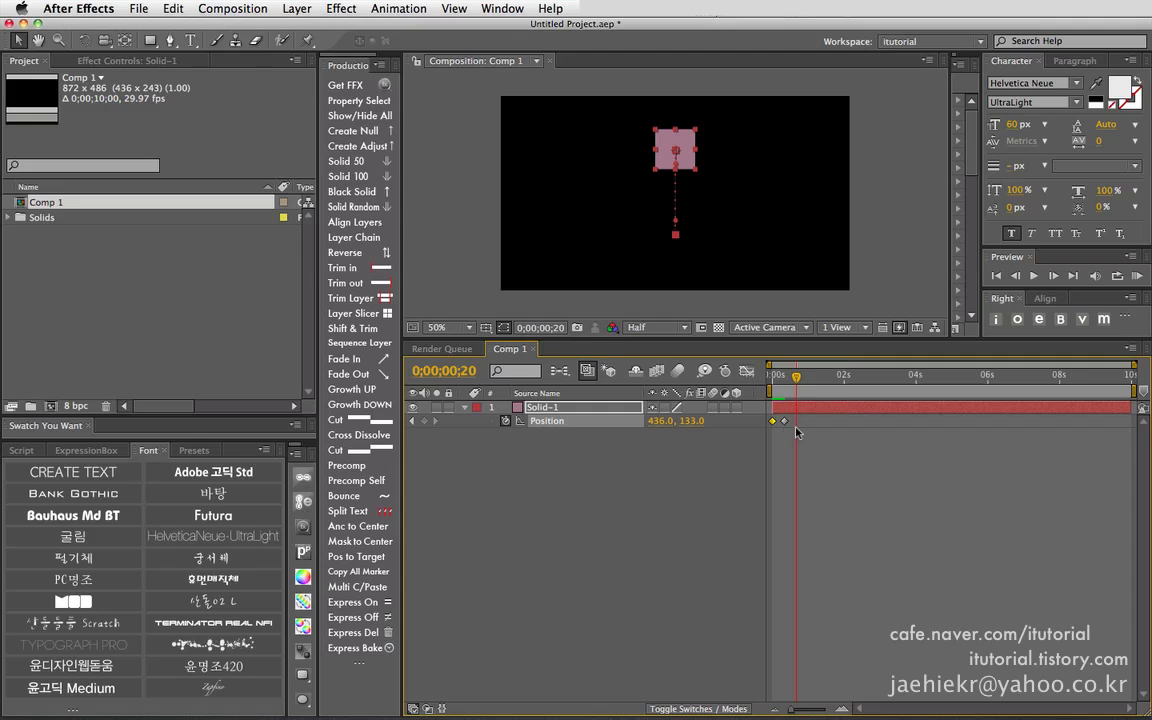
key(ctrl+v)
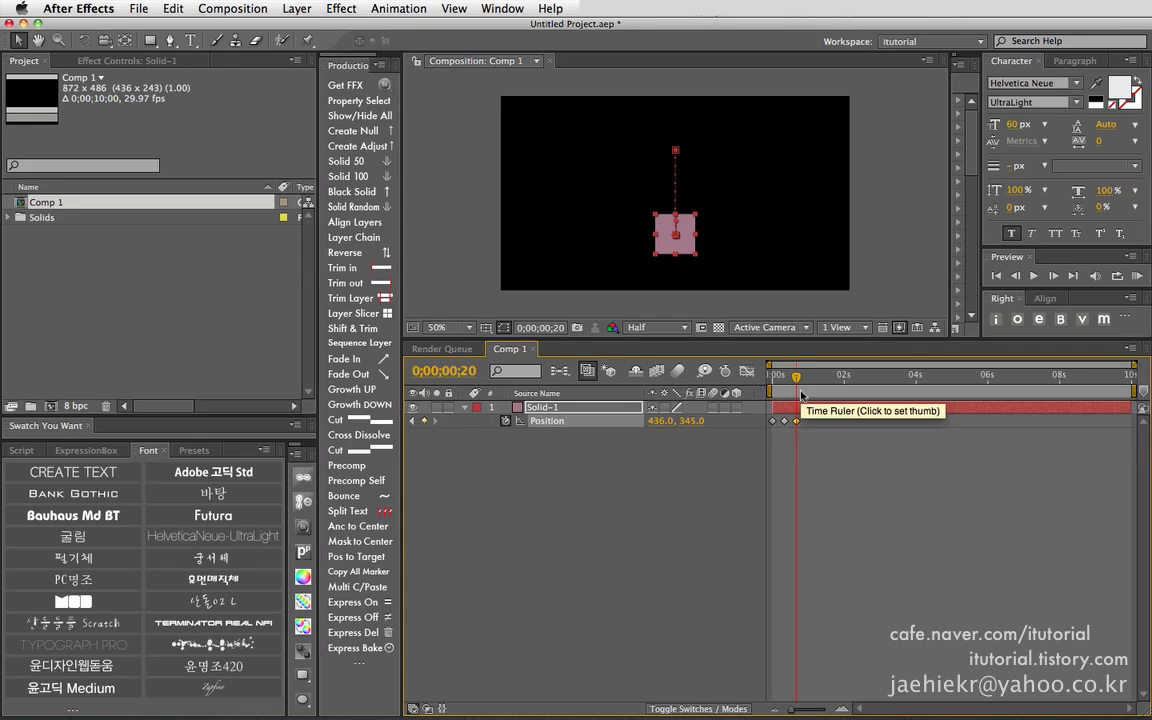
- Try pasting copies of the last two Position keyframes at 0;00;01;00, and undo the pasted keyframes
drag(807, 442, 767, 418)
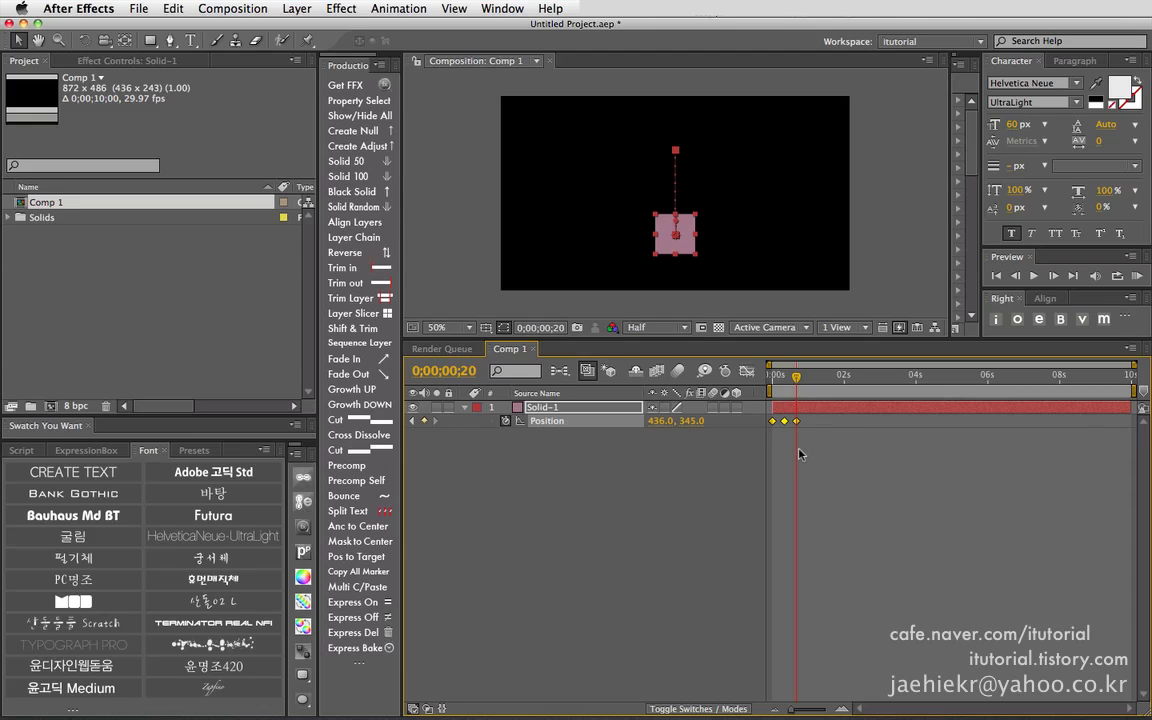
key(shift+Page_Down)
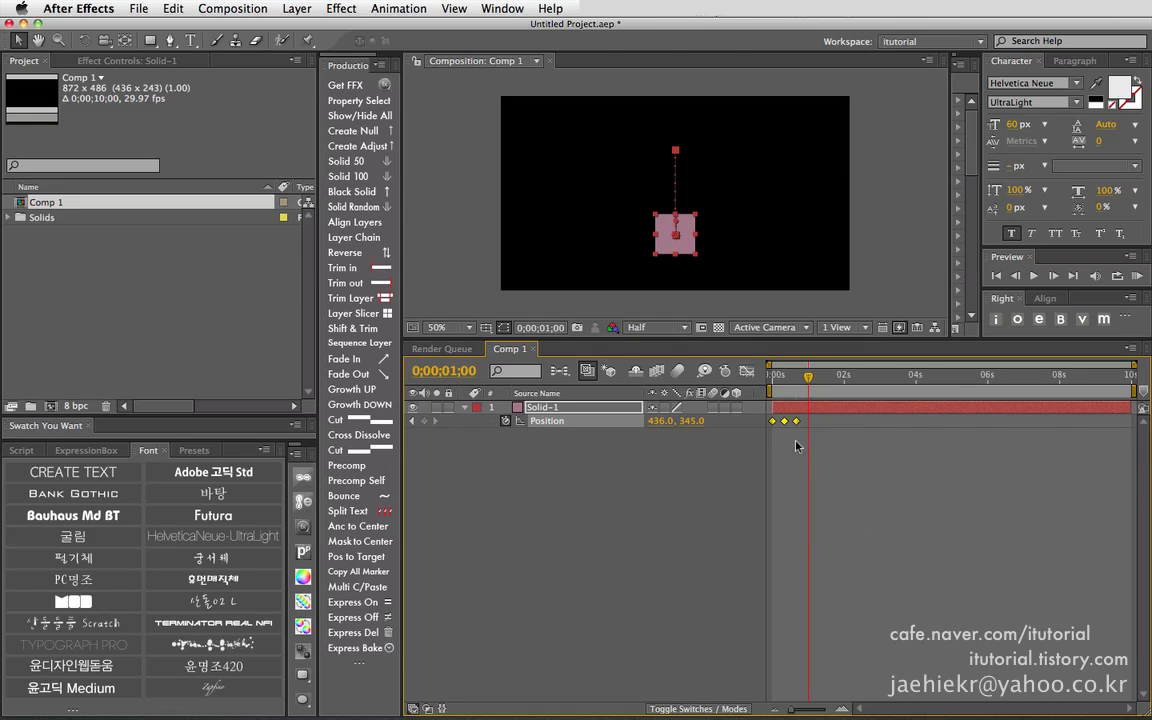
drag(800, 437, 782, 417)
key(ctrl+c)
key(ctrl+v)
click(801, 379)
drag(801, 379, 726, 380)
key(ctrl+z)
key(ctrl+z)
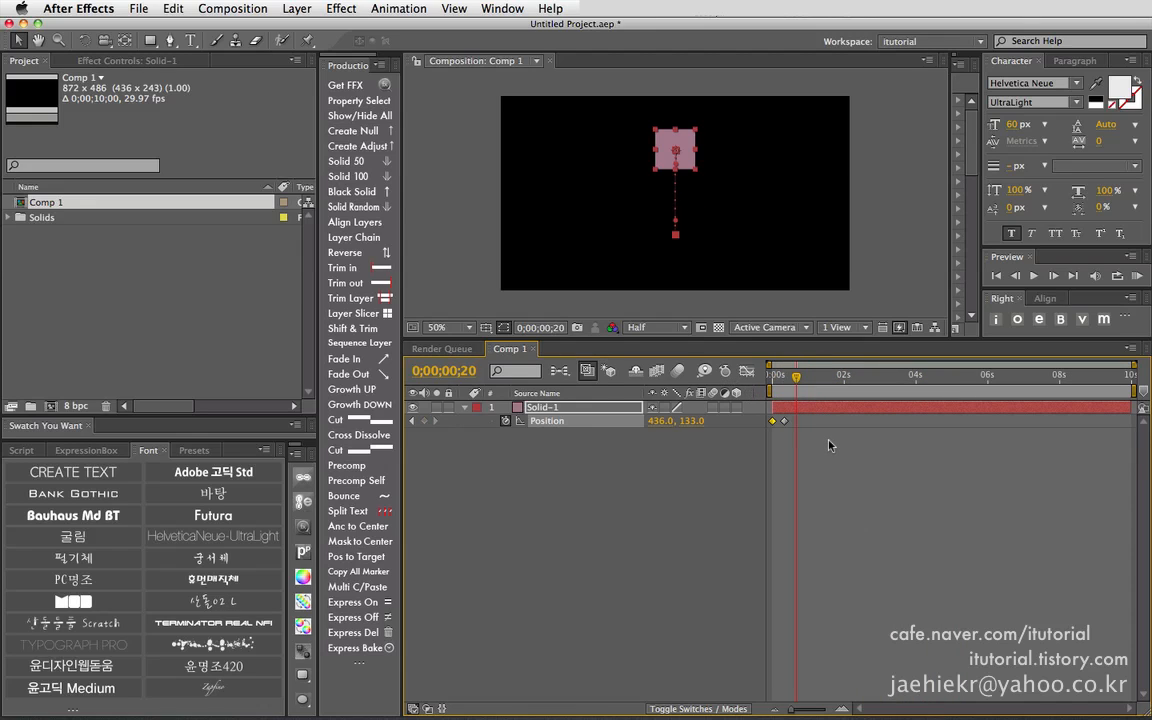
- Scrub through the solid's movement and set the current time to 0;00;00;20
click(672, 464)
drag(786, 380, 766, 379)
click(768, 406)
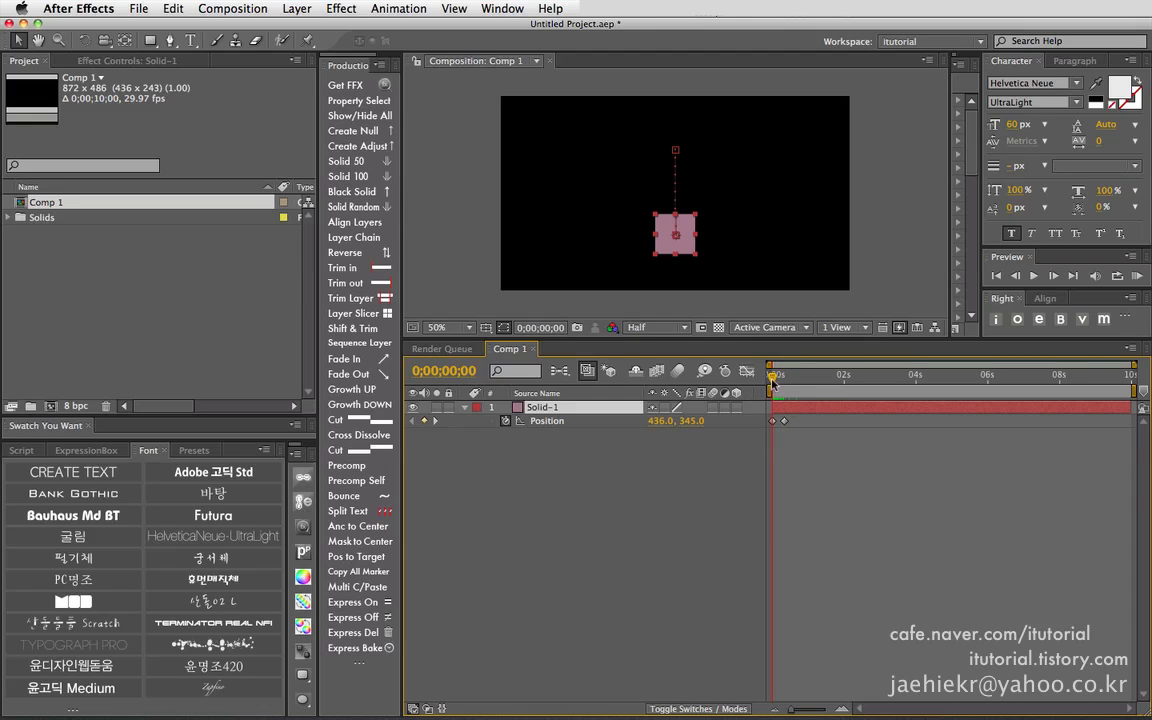
drag(771, 380, 784, 380)
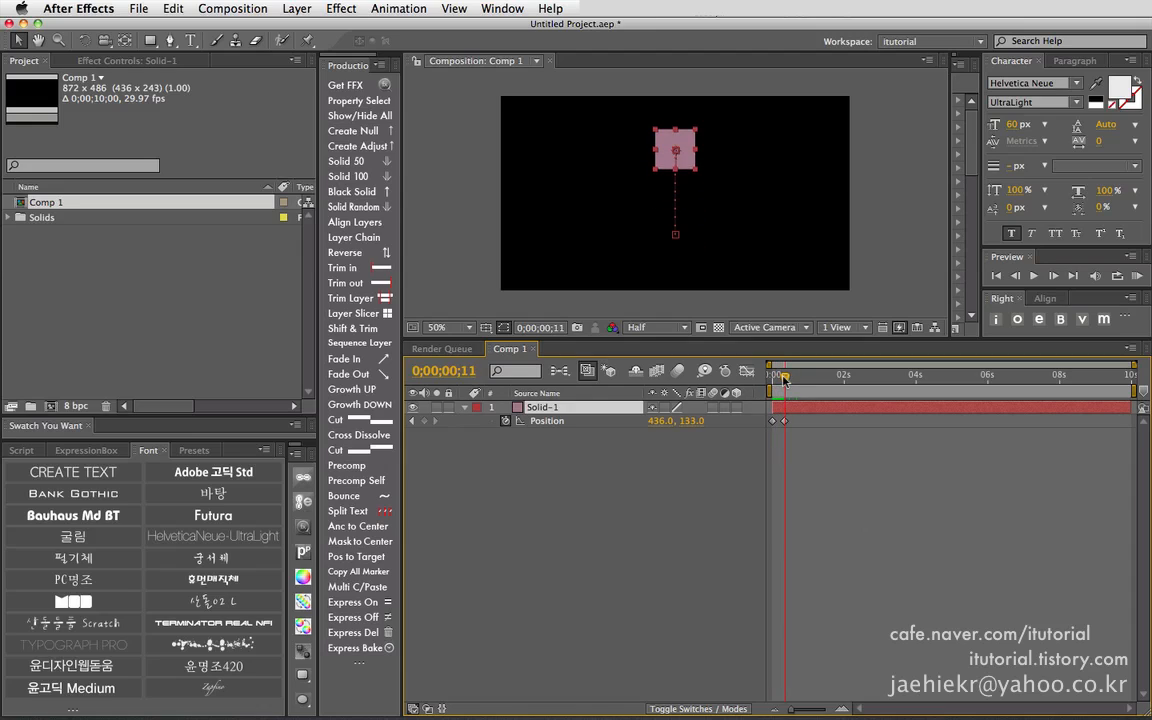
key(Page_Up)
key(shift+Page_Down)
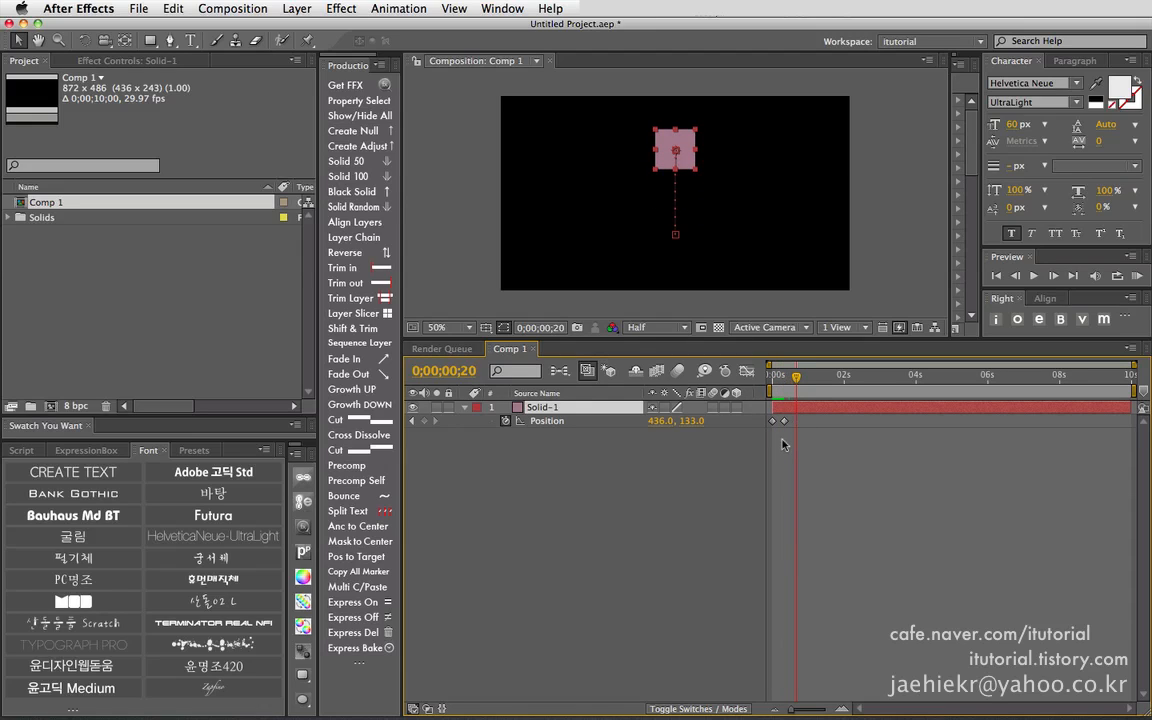
- Open the Multi Copy/Paste tool and select both Position keyframes of the solid
click(772, 421)
shift+click(784, 421)
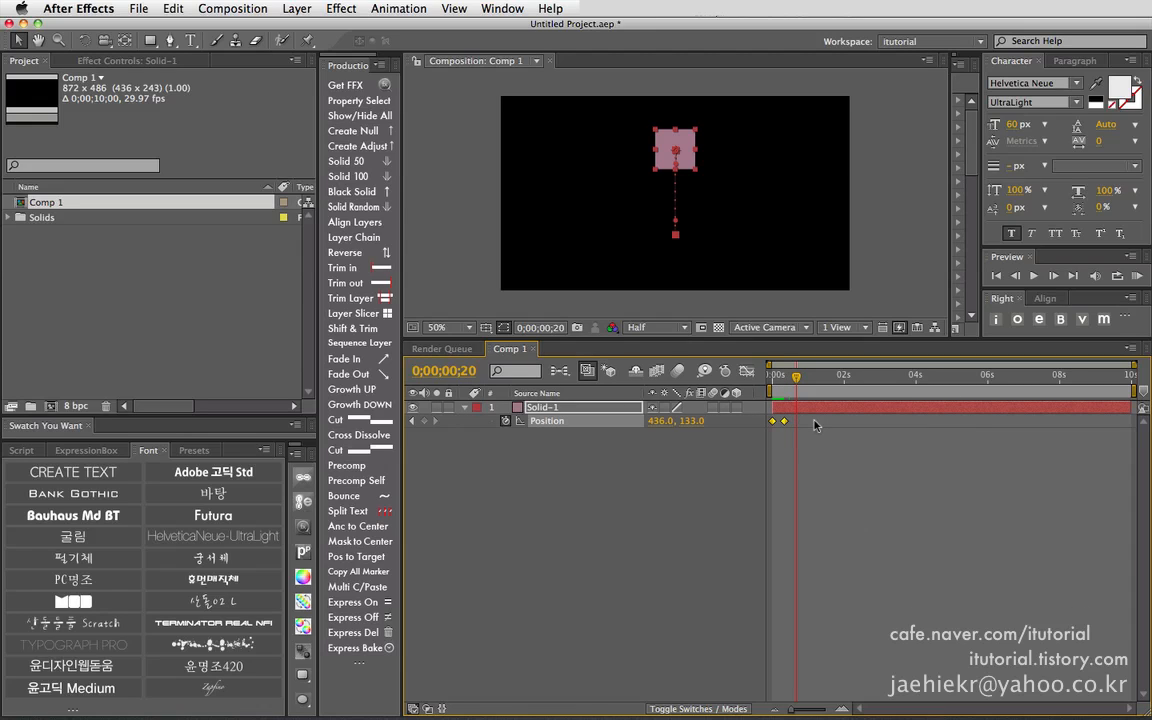
click(356, 587)
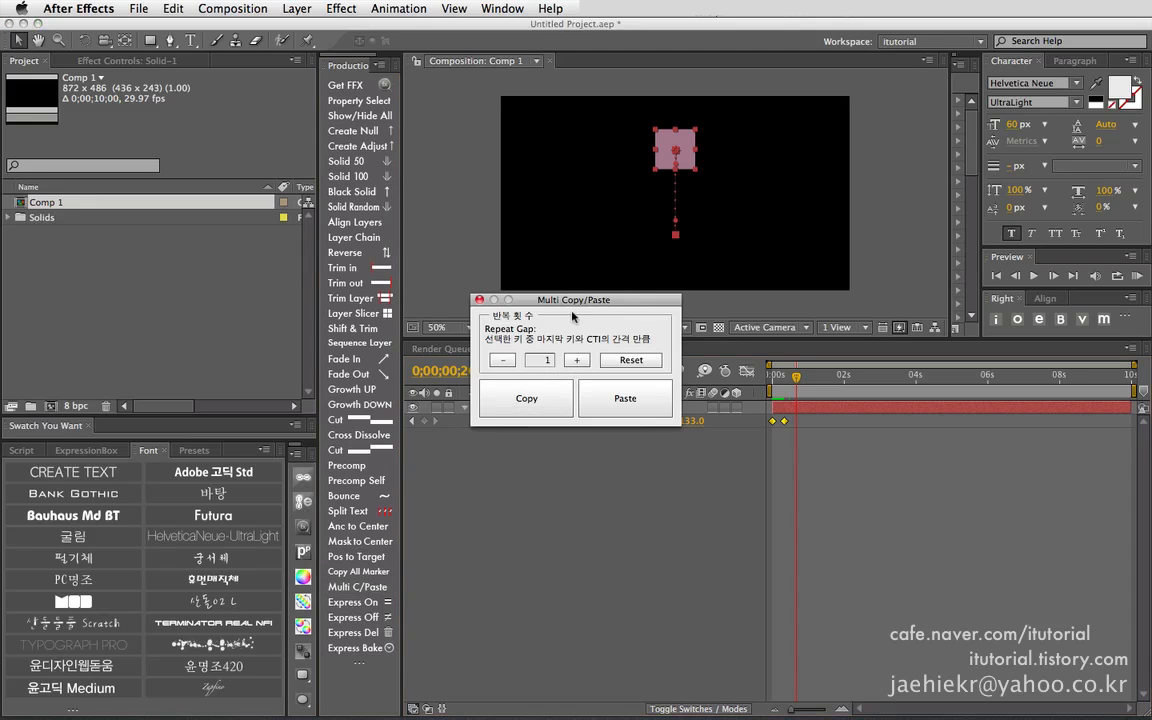
drag(515, 298, 352, 246)
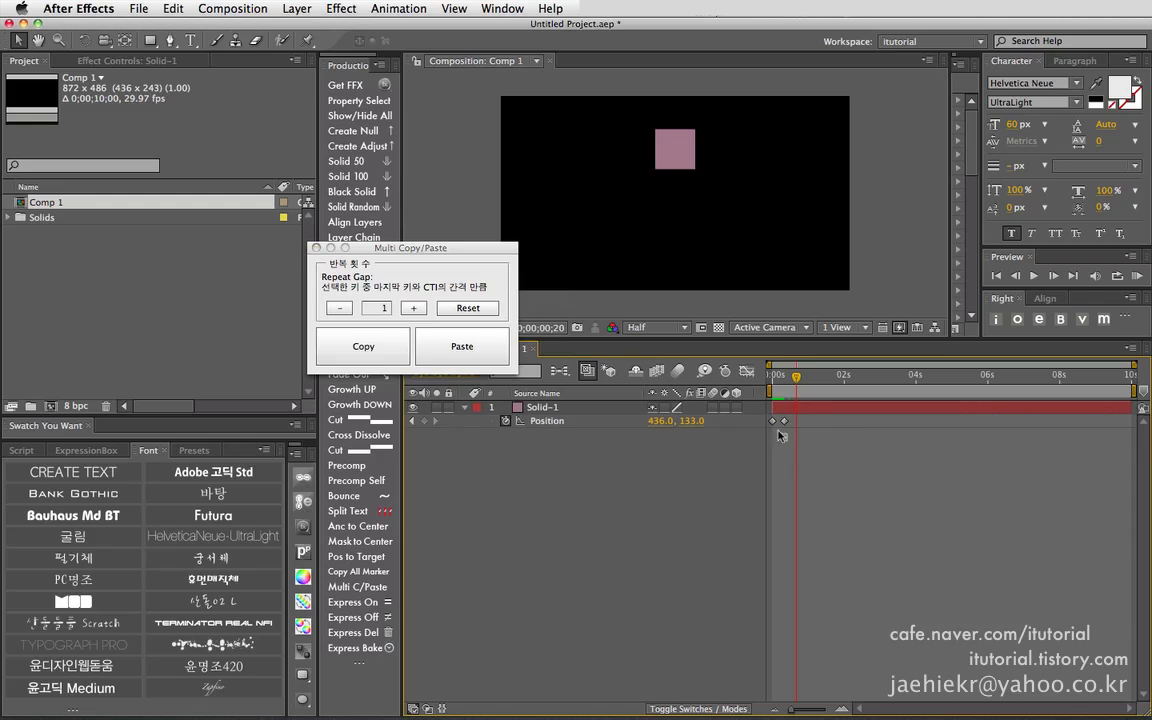
drag(795, 453, 765, 413)
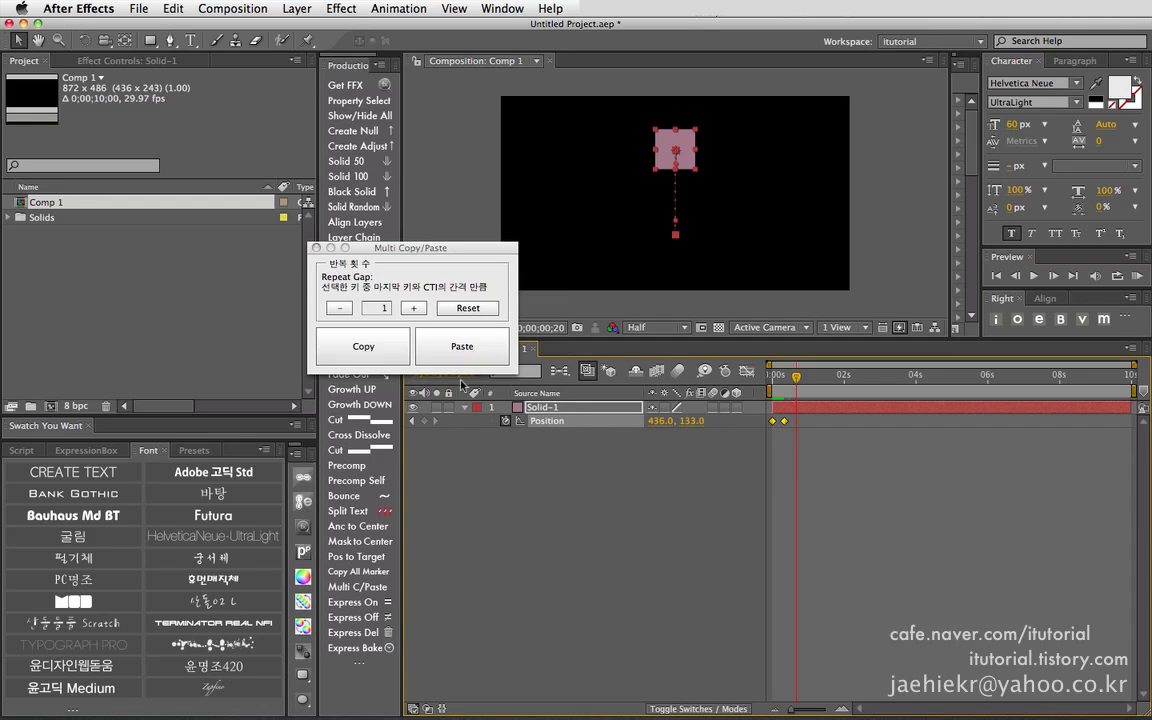
- Multi-copy both Position keyframes, paste them once at 0;00;00;20, and undo the paste
click(368, 349)
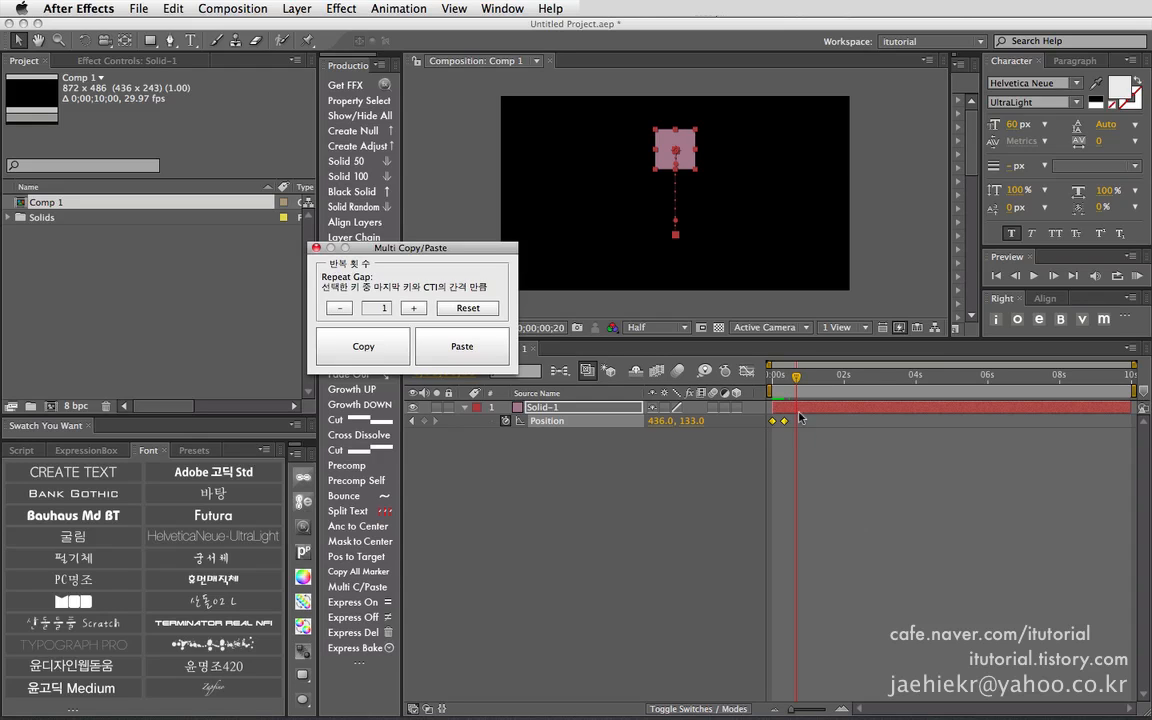
click(486, 351)
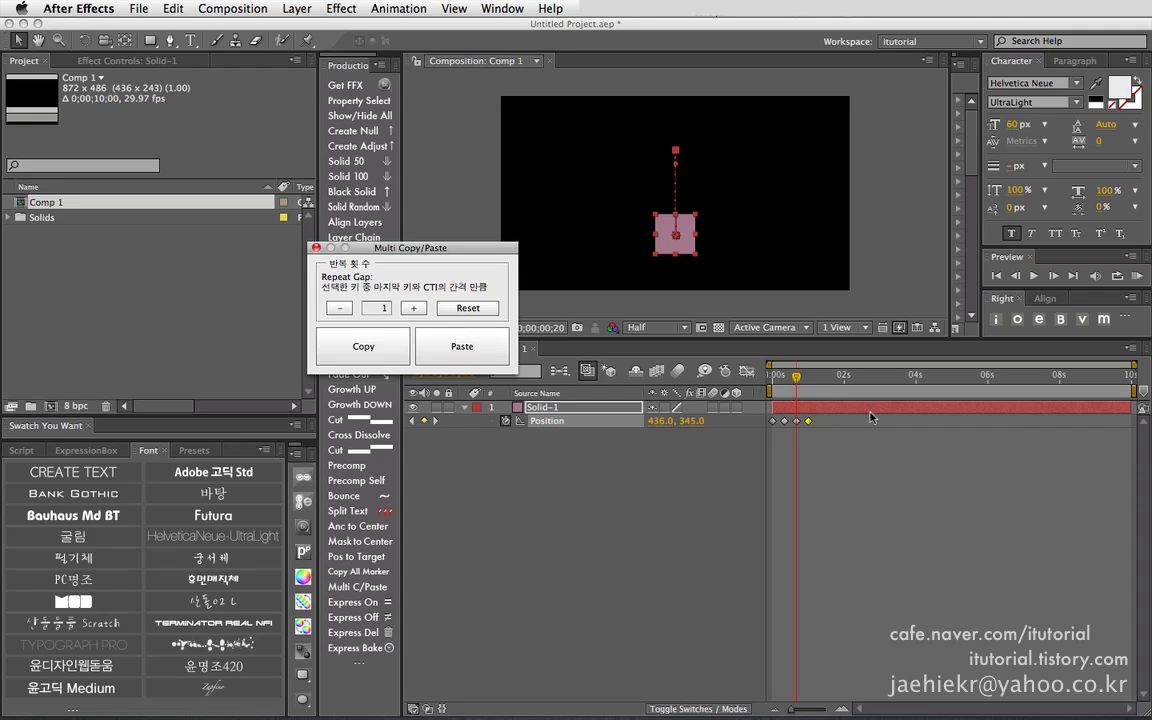
key(super+z)
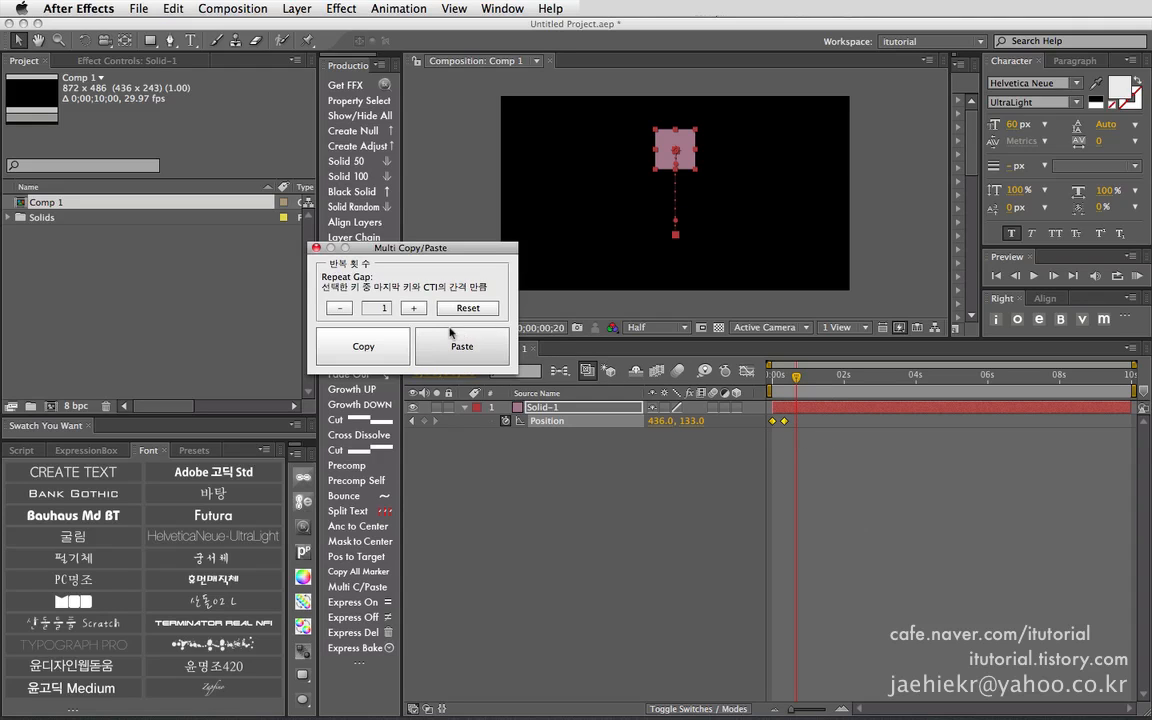
- Paste the copied keyframes from 0;00;00;20 with a repeat count of 6, scrub through the result, and undo the paste
click(418, 307)
click(418, 307)
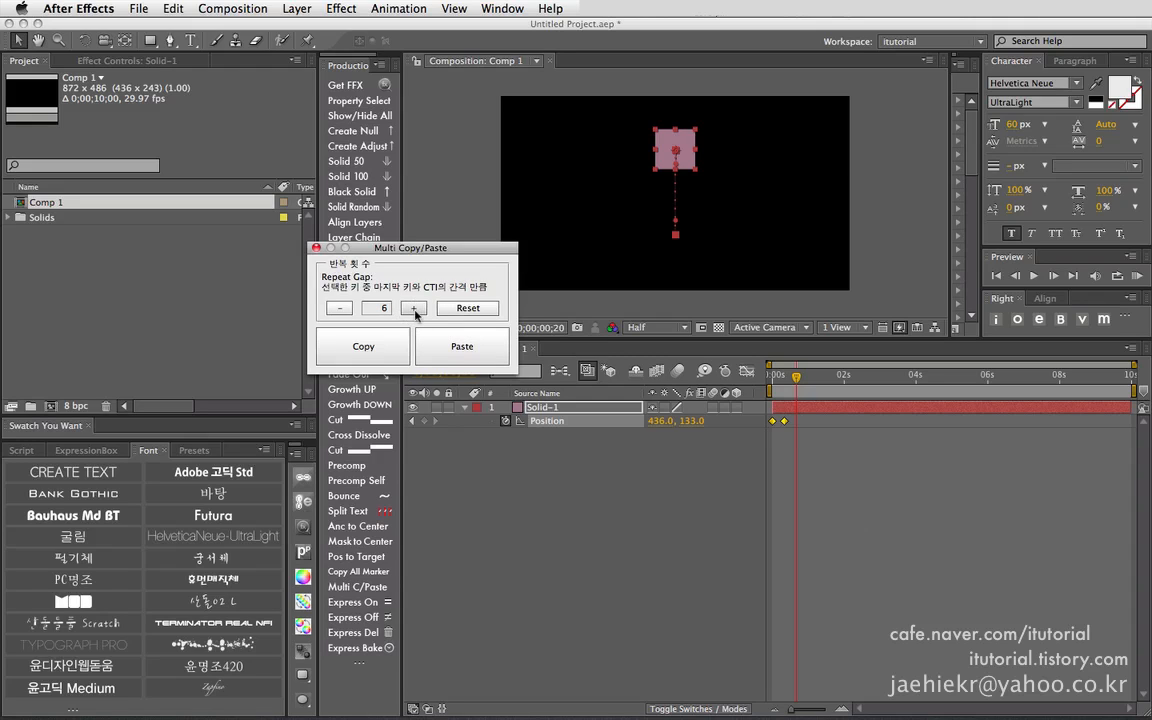
click(488, 351)
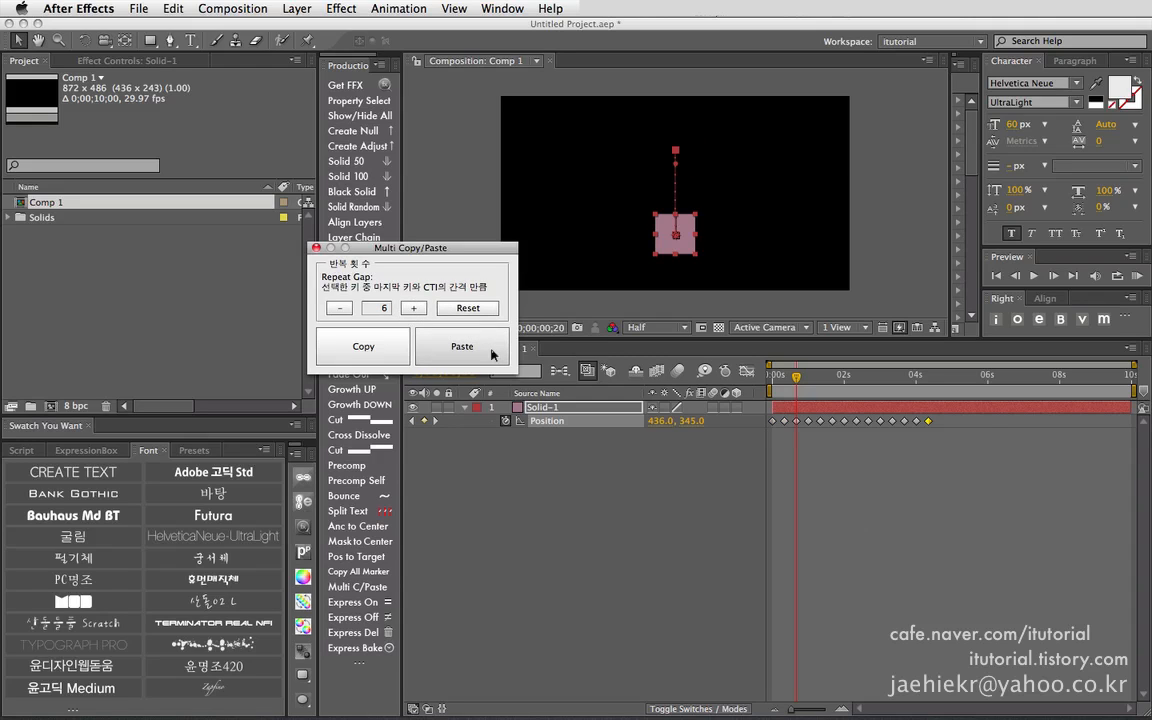
click(788, 379)
mouse_move(788, 379)
mouse_down()
mouse_move(859, 383)
mouse_move(766, 377)
mouse_up()
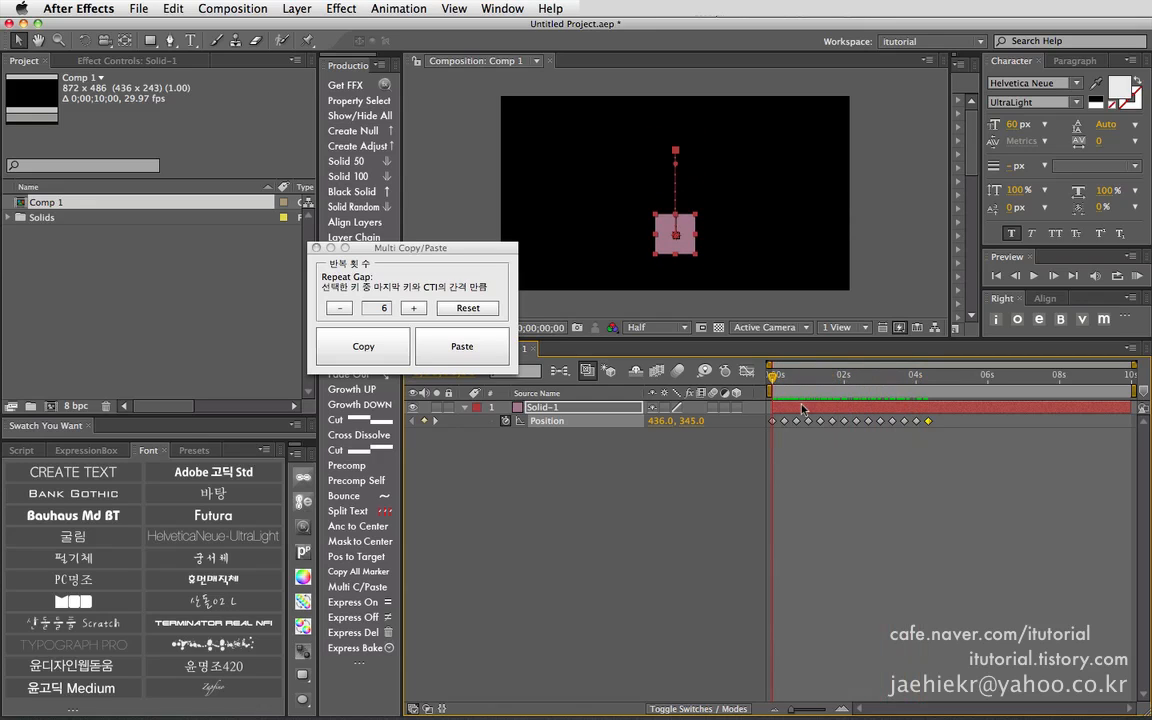
key(super+z)
- Add a third Position keyframe at 0;00;00;20 by moving the solid sideways to about 616, 133
click(678, 460)
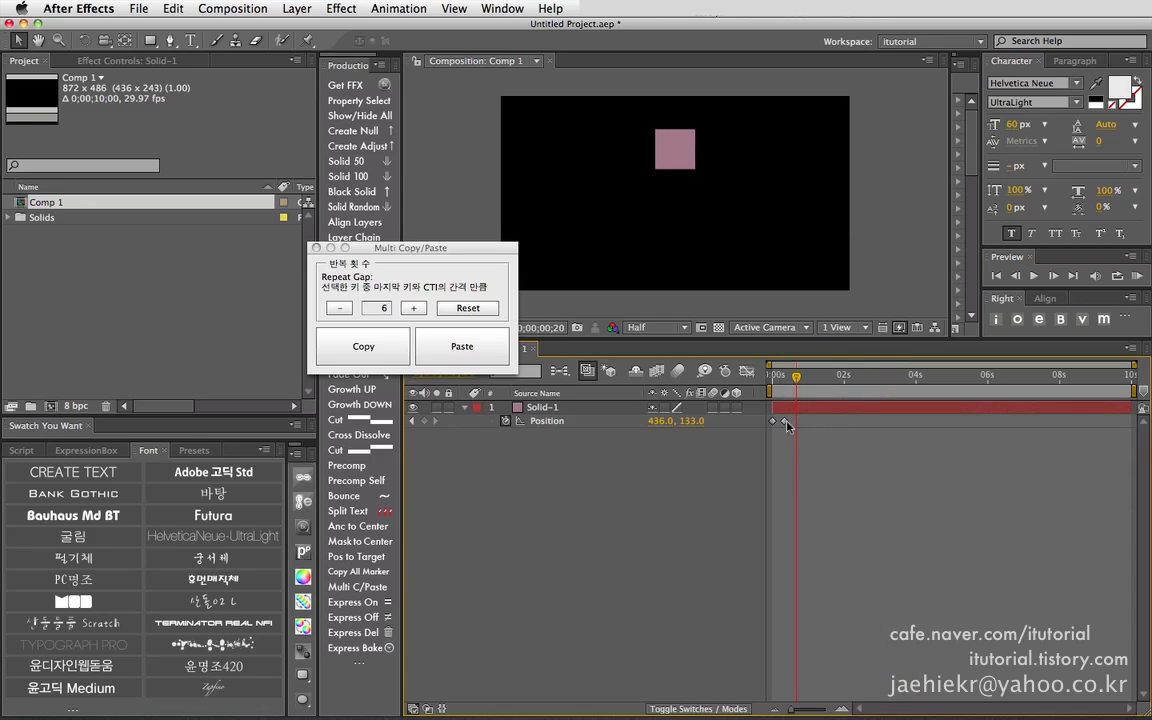
click(786, 421)
mouse_move(796, 377)
mouse_down()
mouse_move(772, 378)
mouse_move(787, 380)
mouse_up()
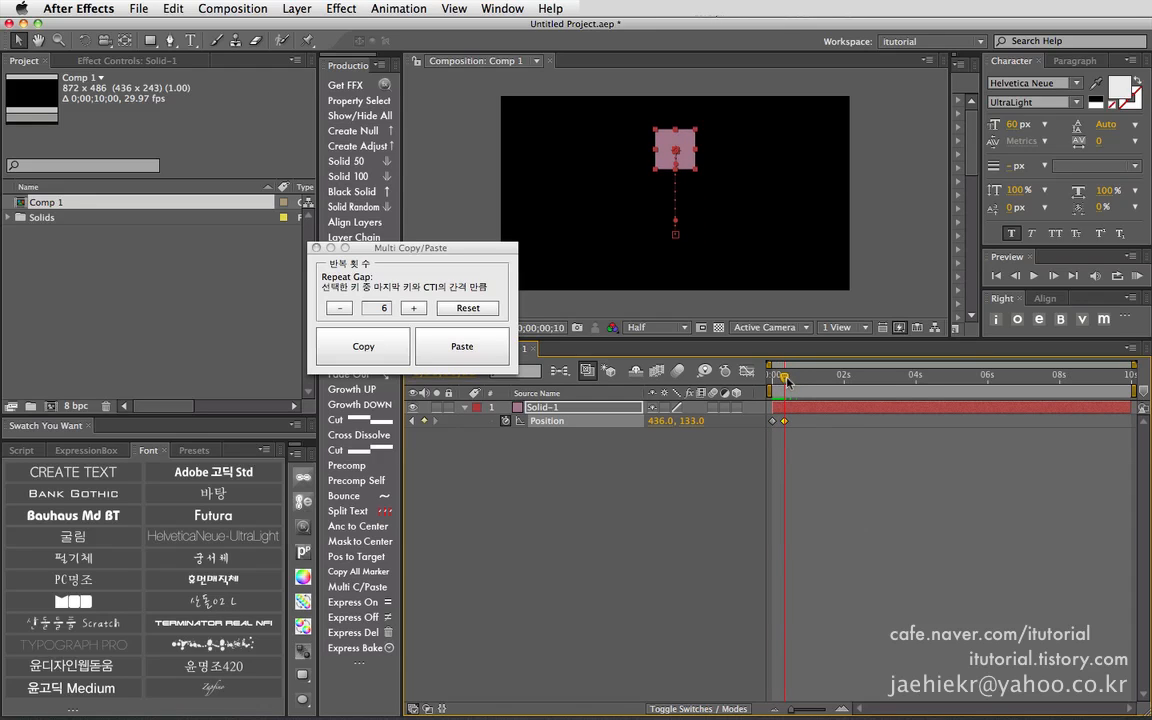
click(796, 377)
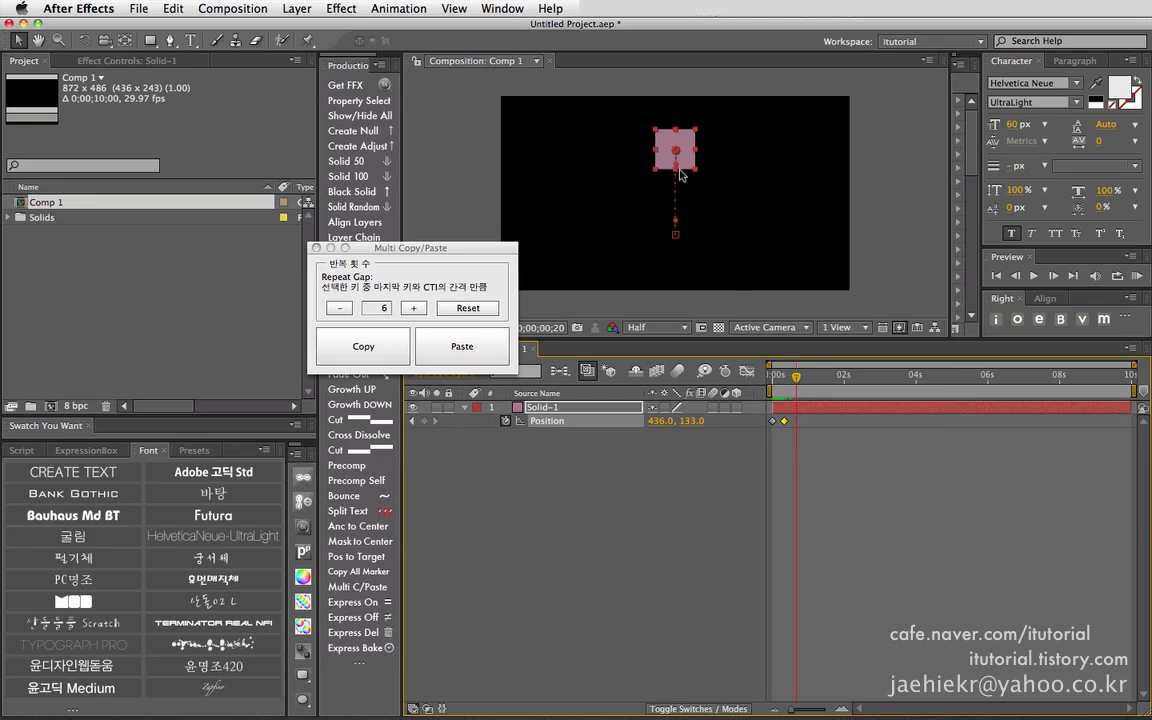
drag(677, 164, 760, 153)
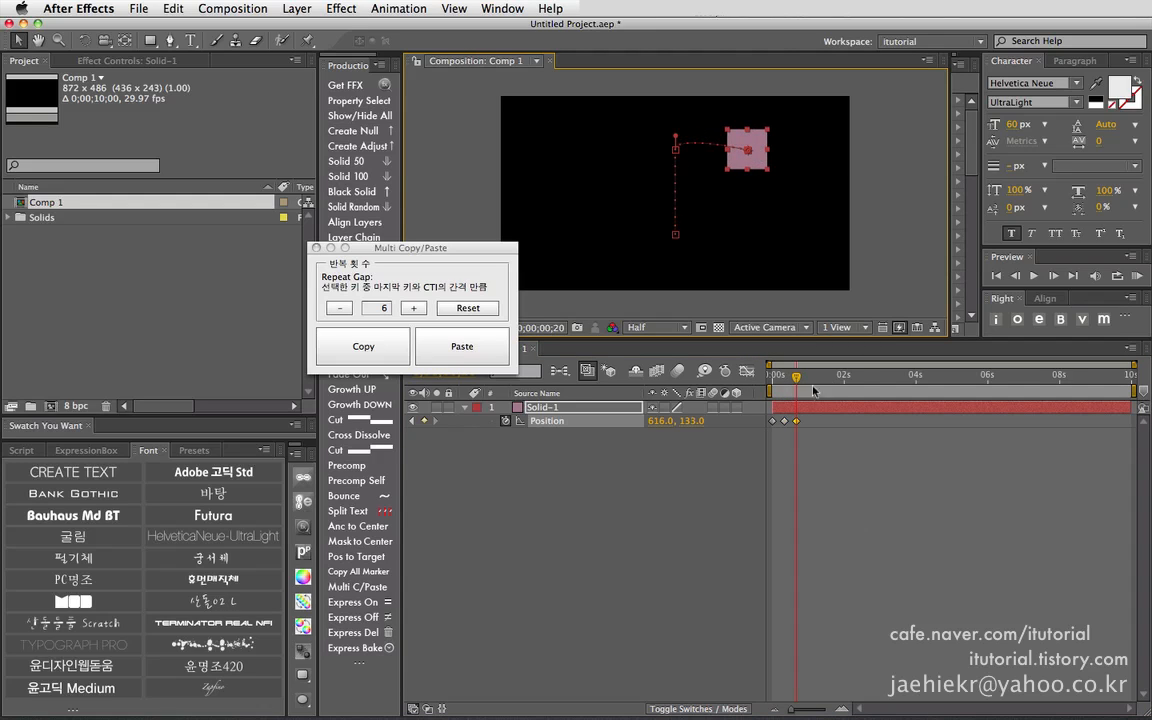
- Reset the repeat count to 1 and multi-paste the second and third Position keyframes at 0;00;02;01, checking the motion
mouse_move(795, 379)
mouse_down()
mouse_move(772, 378)
mouse_move(790, 379)
mouse_up()
drag(819, 451, 846, 380)
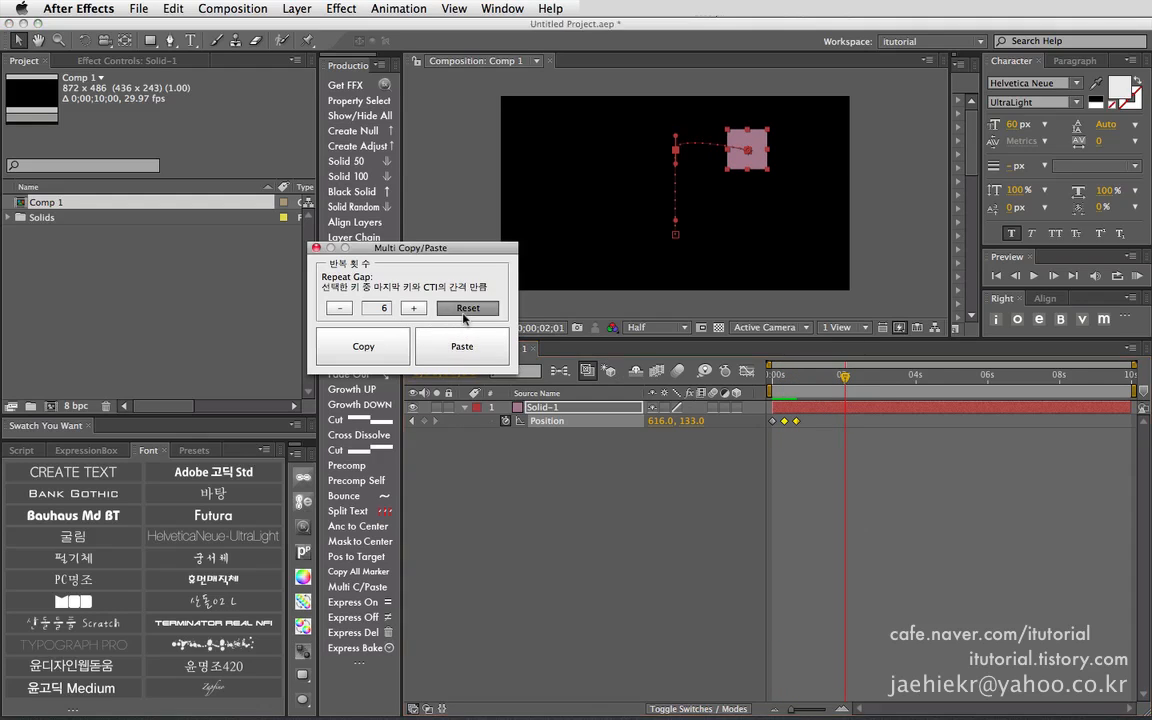
click(445, 311)
click(385, 344)
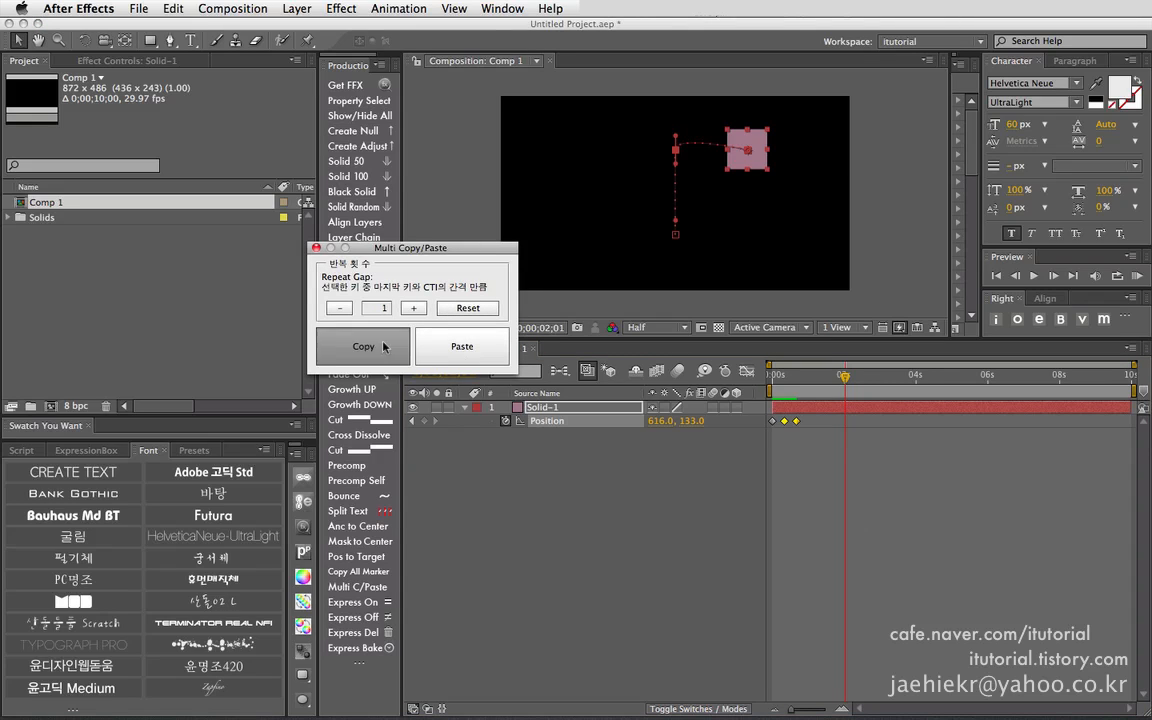
click(461, 348)
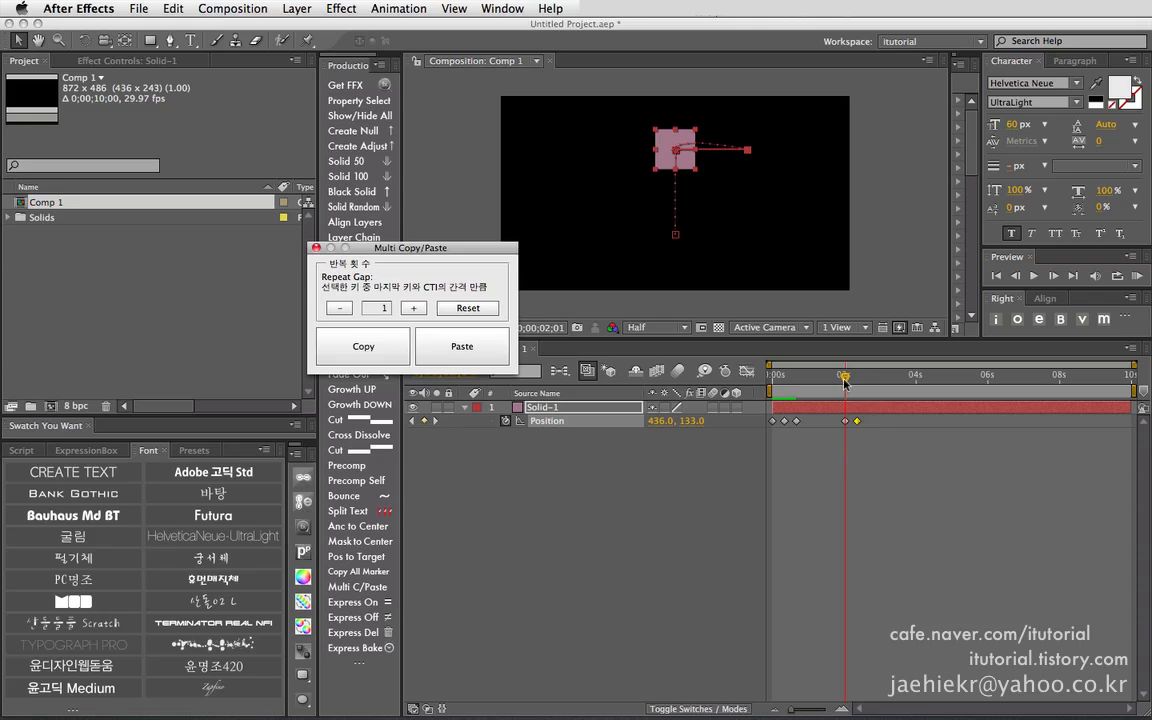
mouse_move(845, 378)
mouse_down()
mouse_move(773, 380)
mouse_move(863, 385)
mouse_up()
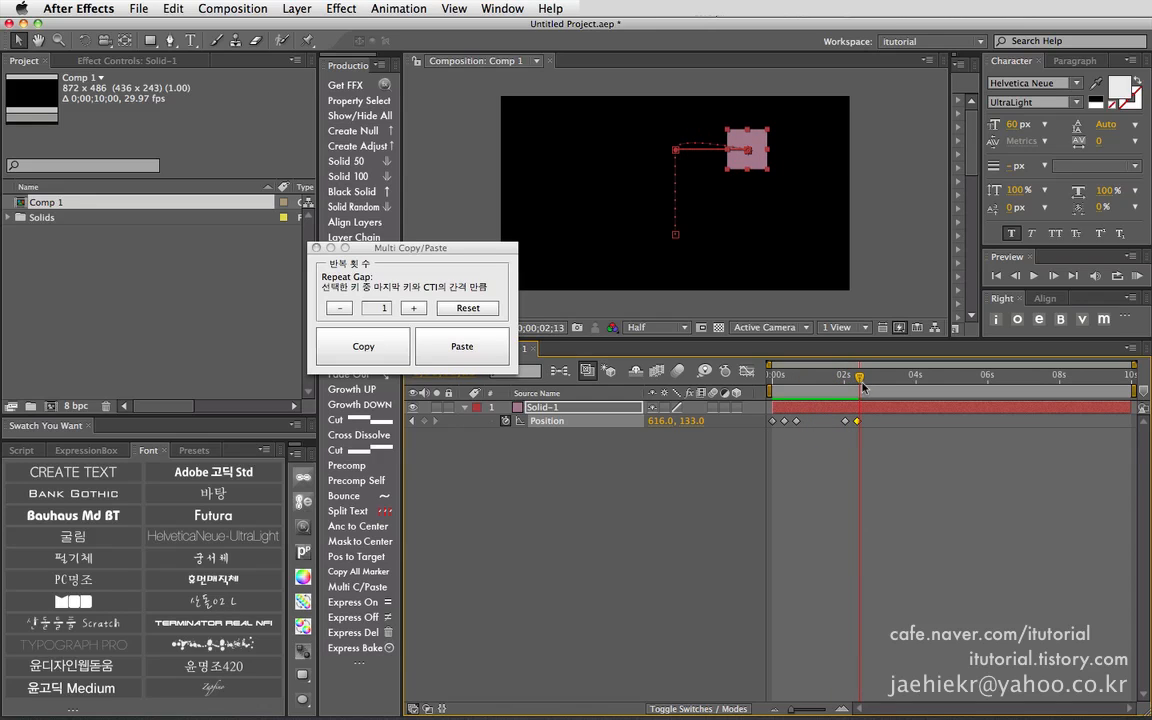
- Undo the last paste, multi-copy all three Position keyframes, and set the current time to 0;00;02;00
key(super+z)
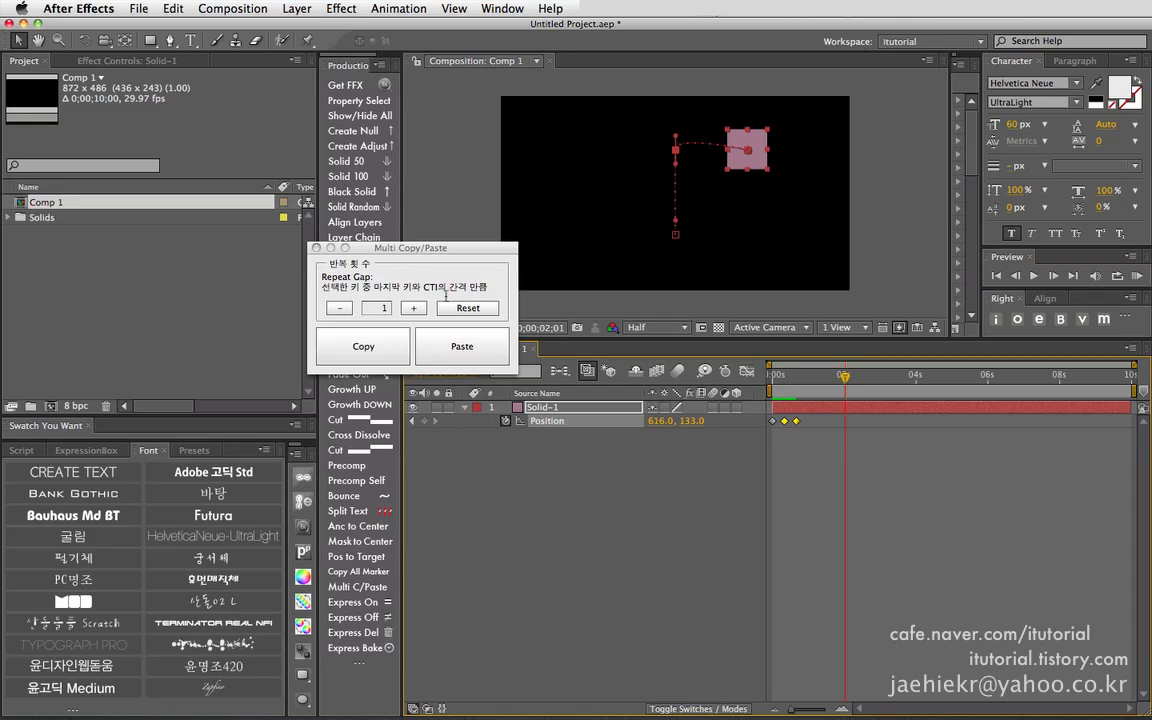
click(785, 442)
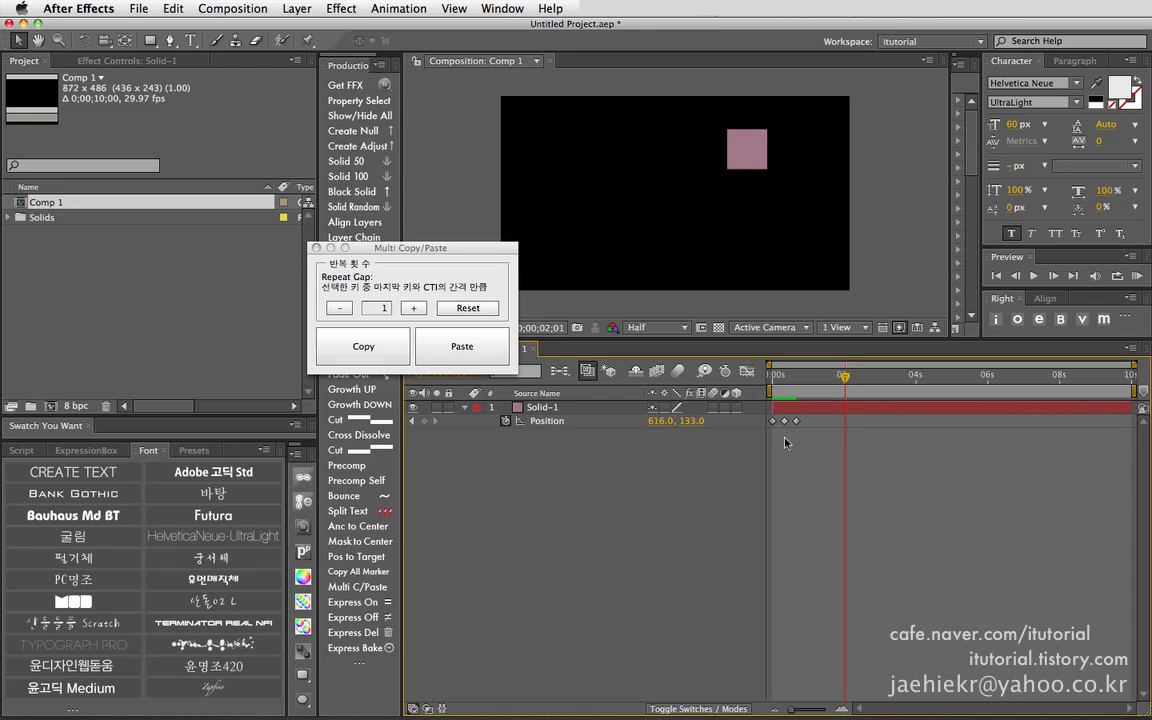
drag(805, 449, 764, 414)
click(363, 346)
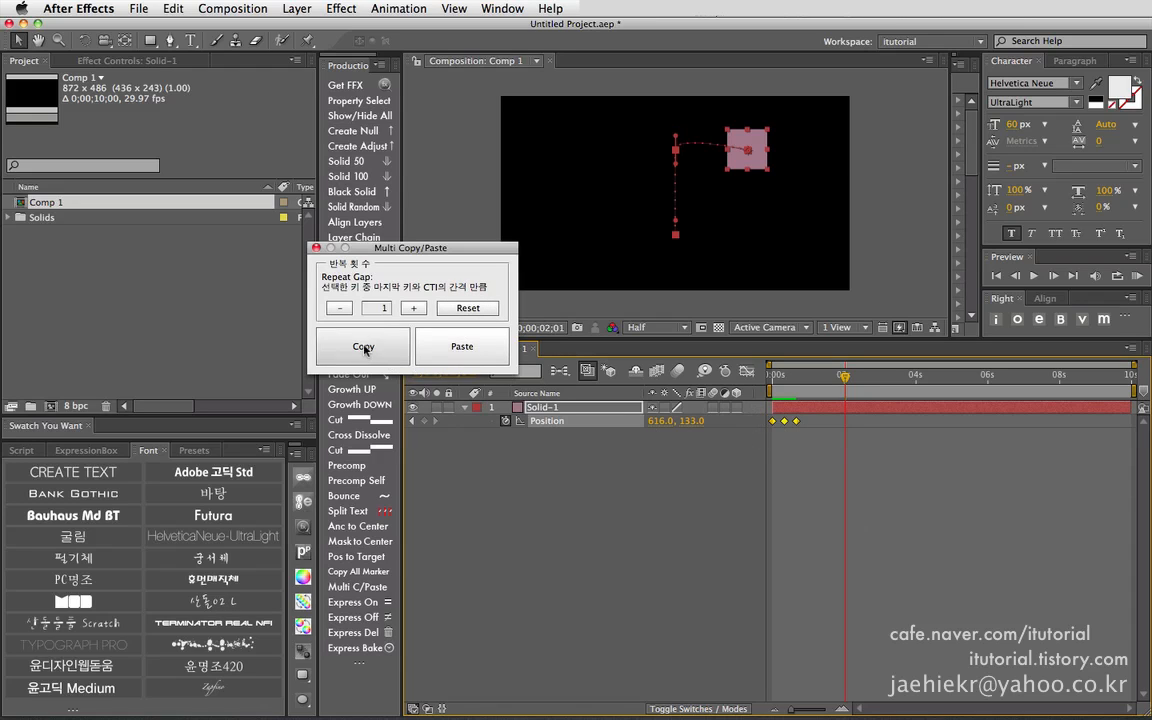
click(843, 377)
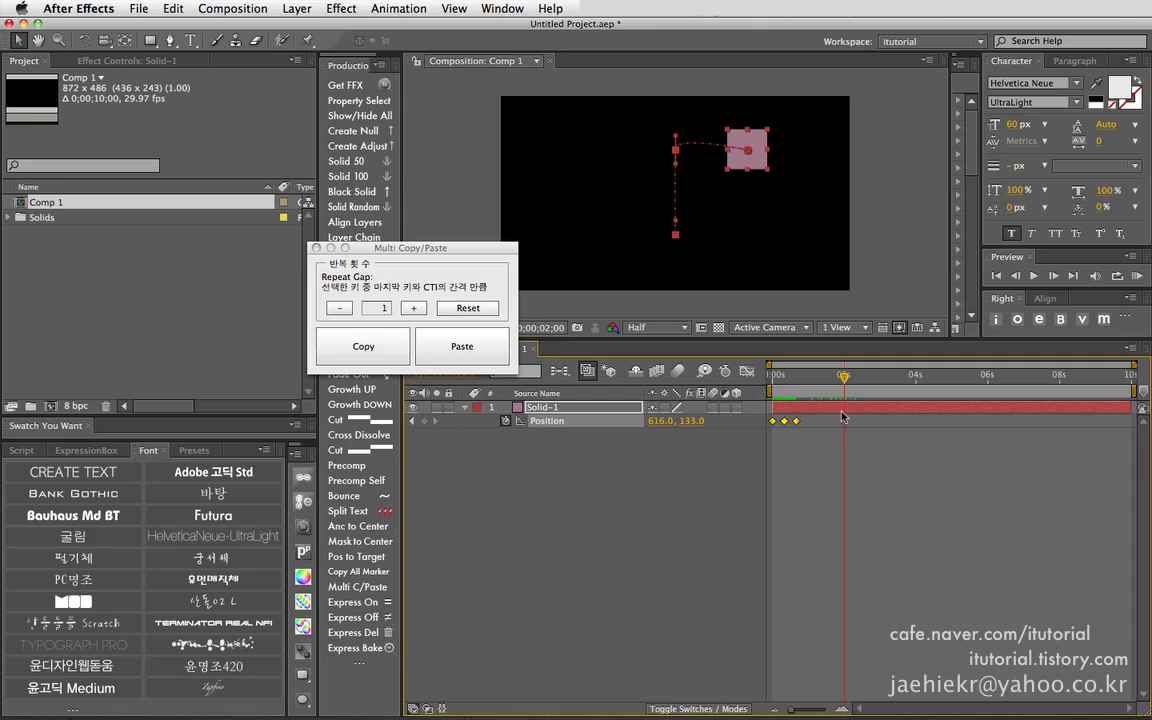
- Paste the copied Position keyframes at 0;00;02;00 with a repeat count of 2, and undo the paste
click(411, 308)
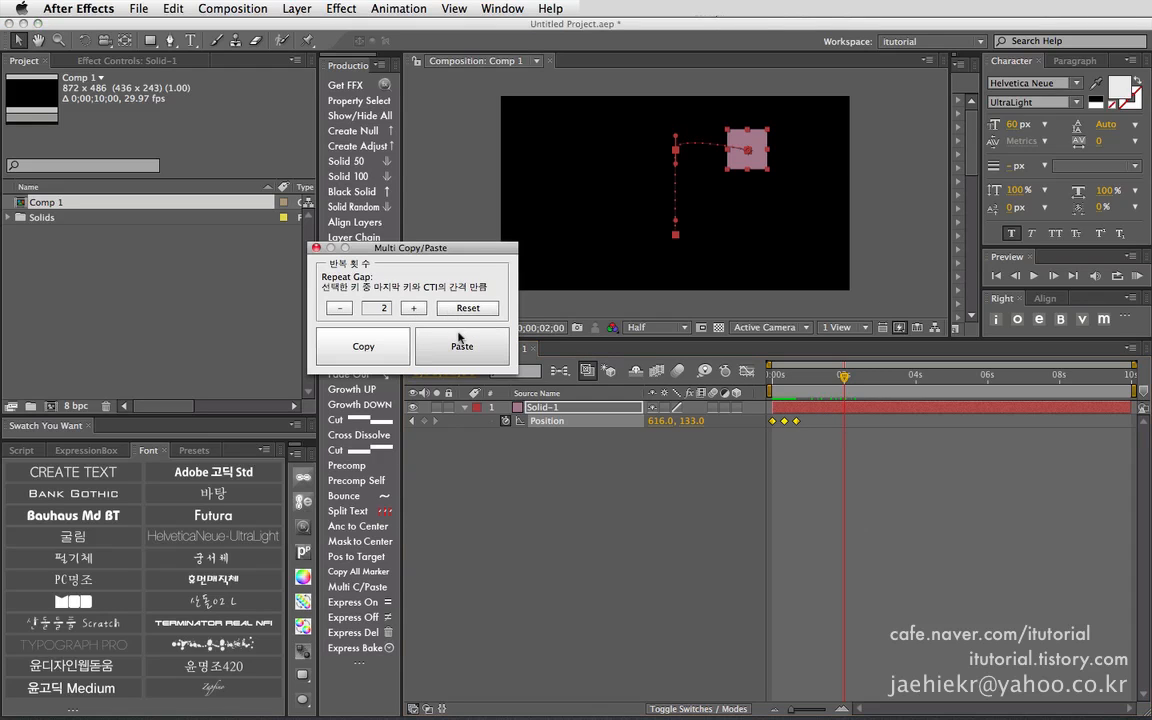
click(460, 344)
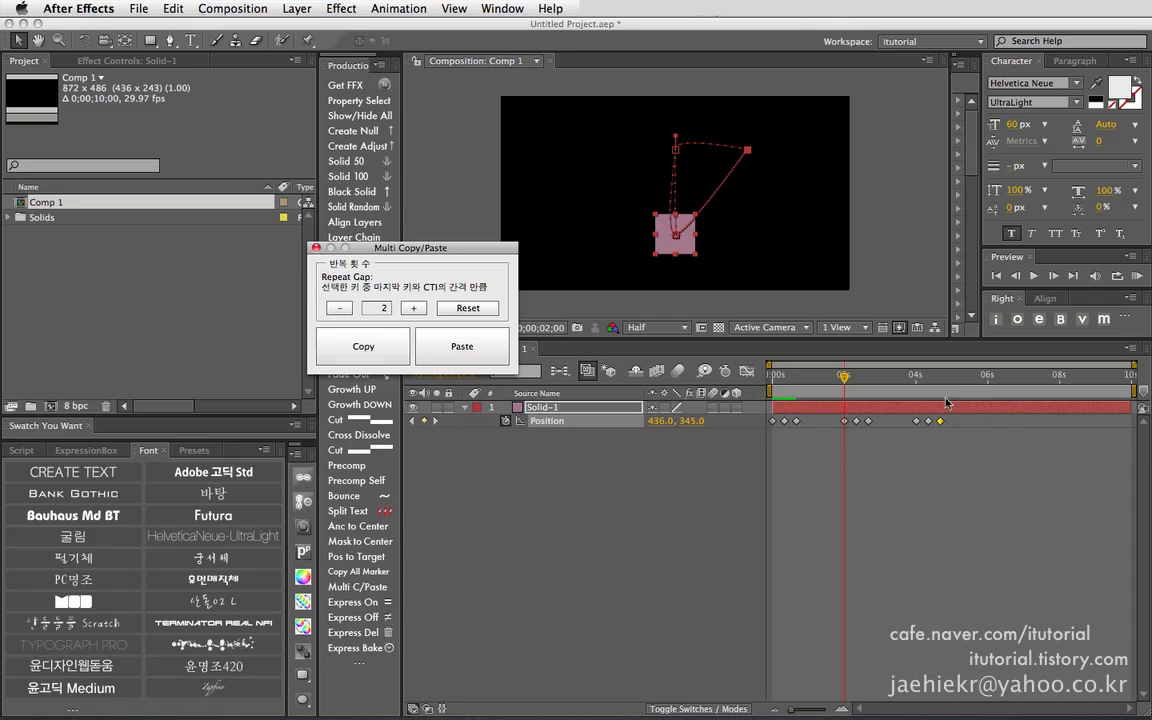
key(super+z)
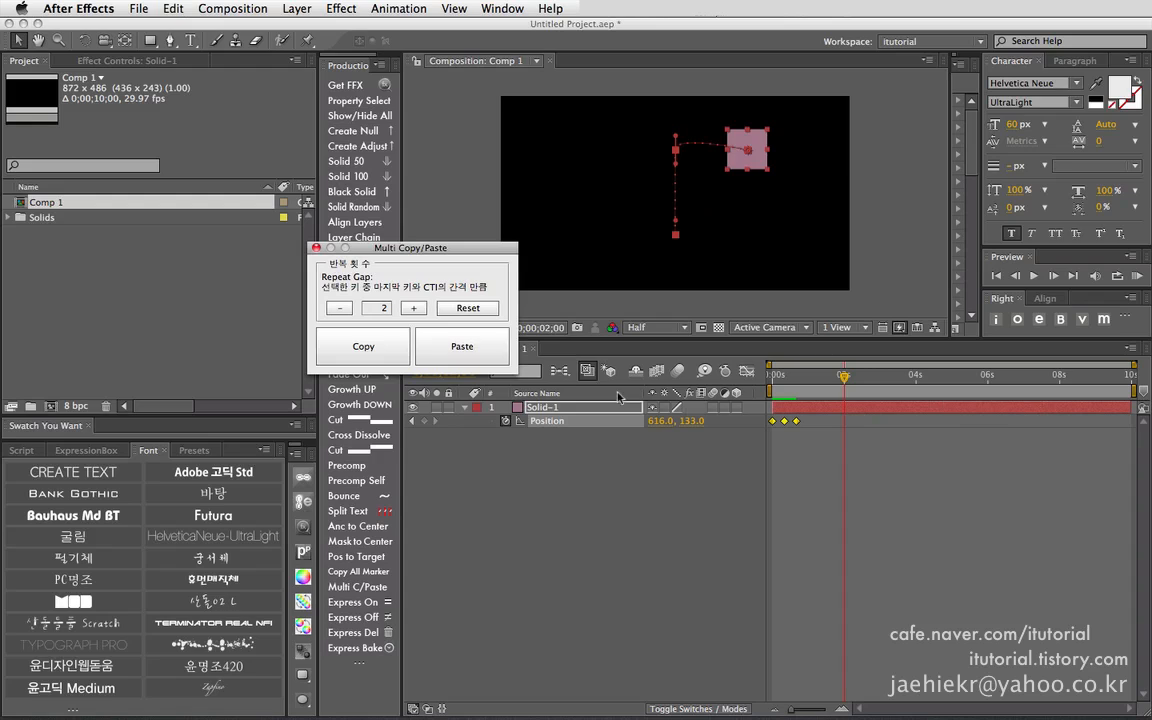
- Paste the three copied keyframes with a repeat count of 3, undo the paste, and move the script window clear of the timeline
click(413, 308)
click(463, 347)
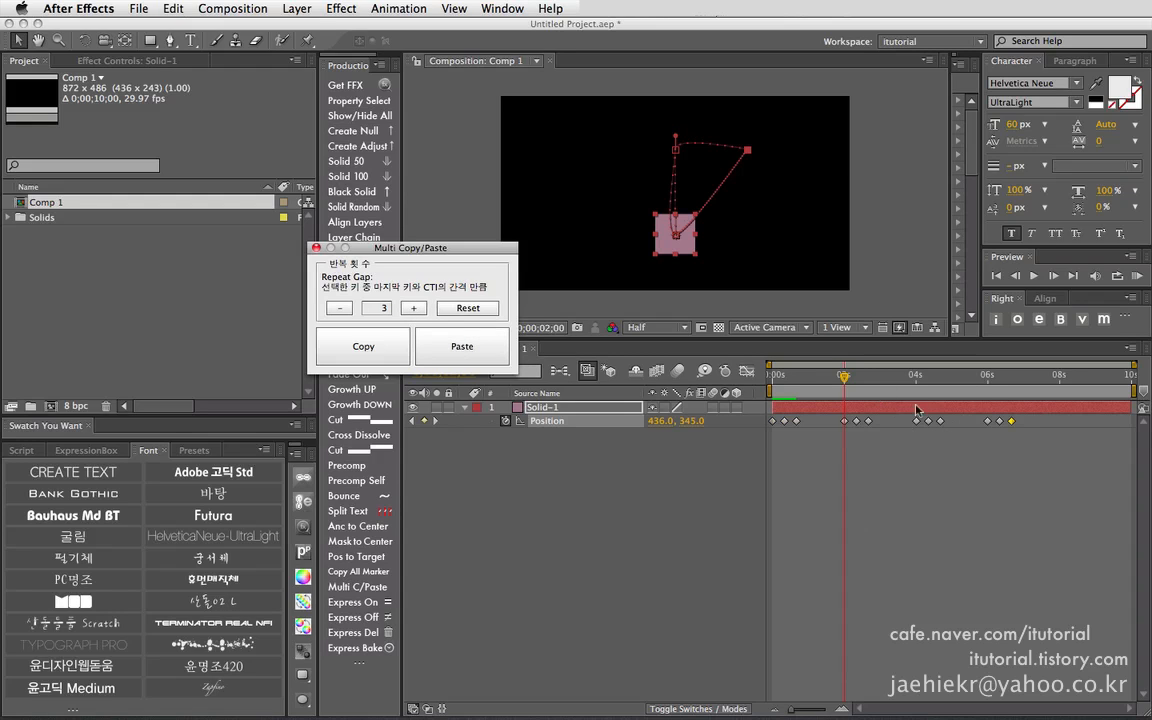
key(super+z)
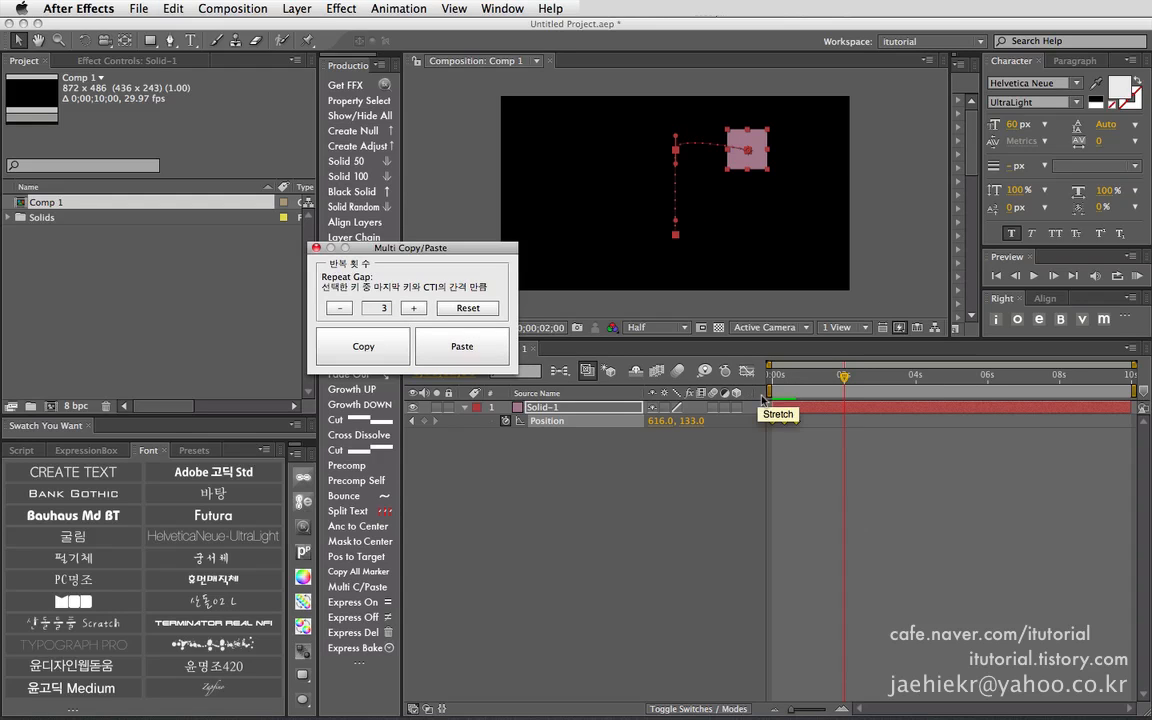
drag(430, 247, 311, 211)
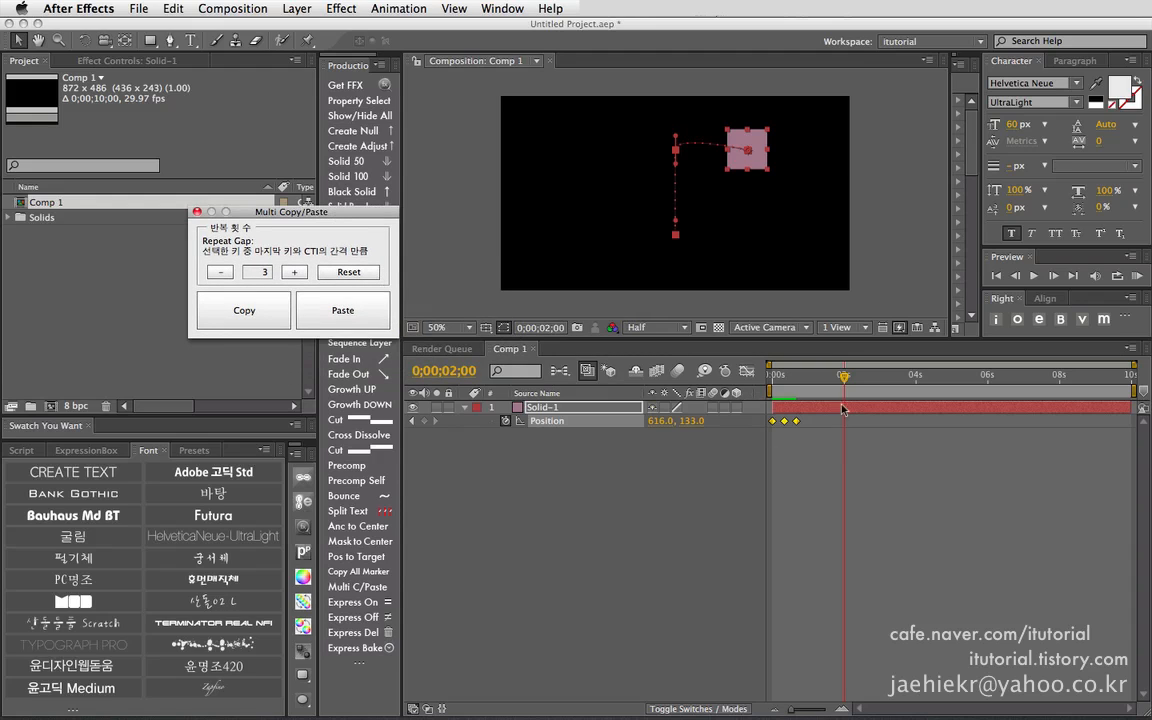
- Multi-copy only the first and third Position keyframes, paste them three times from 0;00;02;00, check the motion path, and undo the paste
click(687, 457)
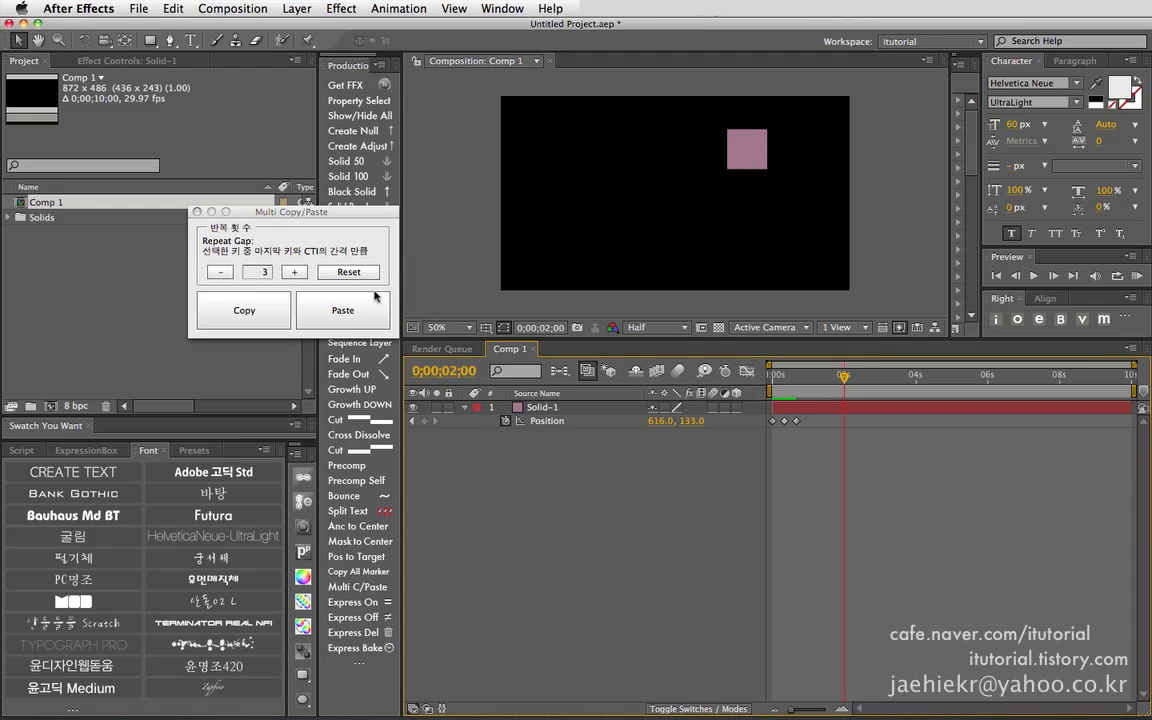
click(772, 421)
shift+click(796, 421)
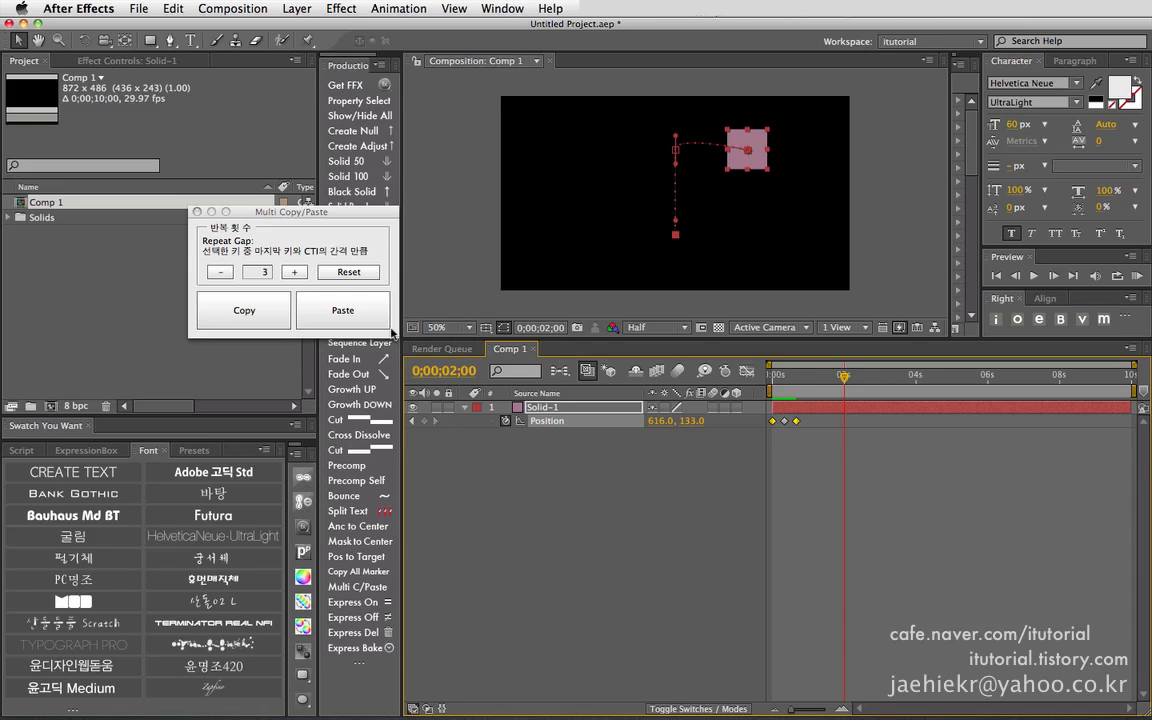
click(275, 320)
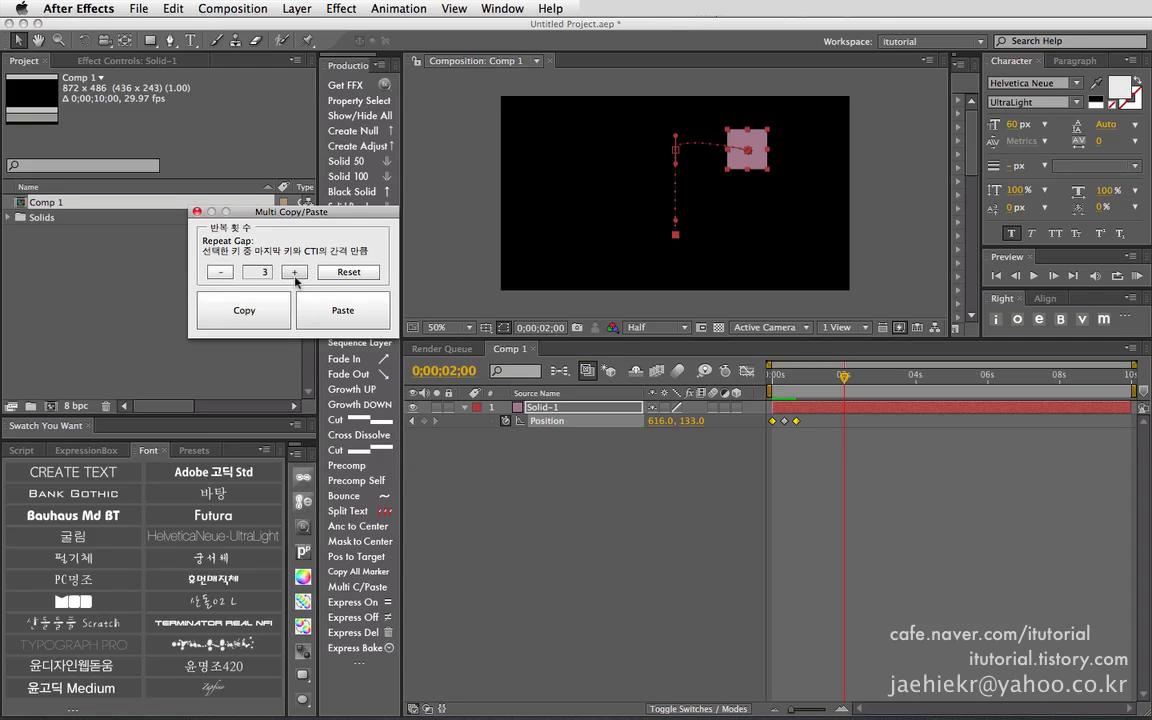
click(346, 311)
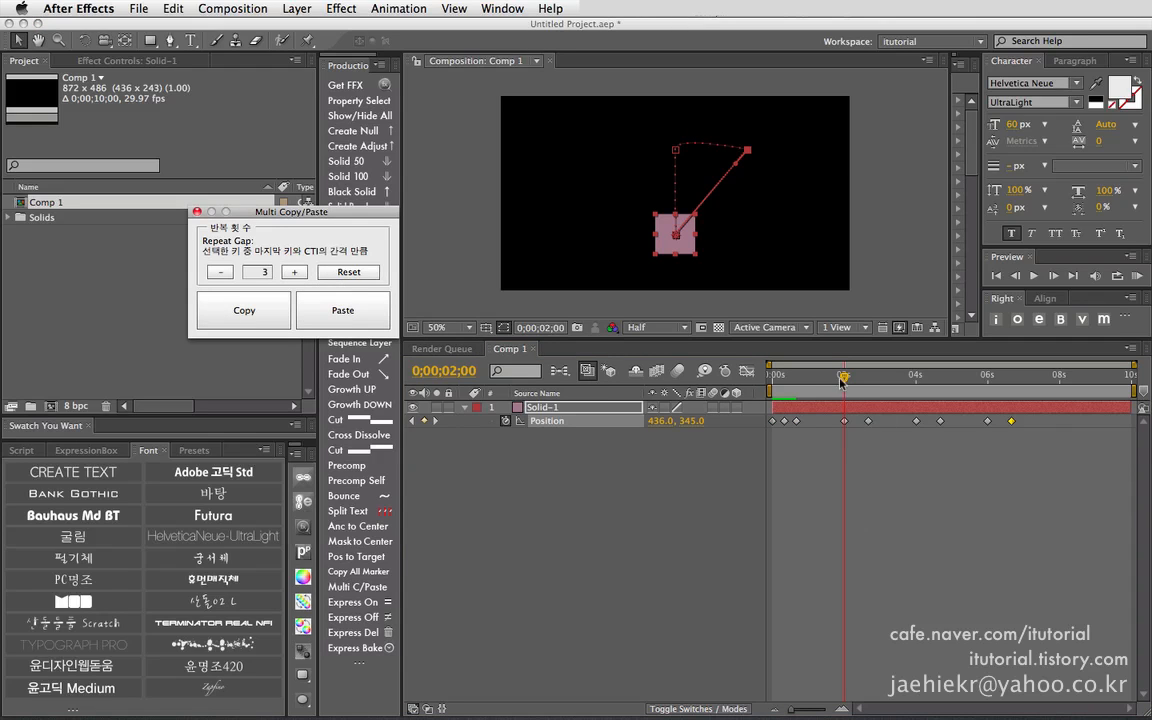
drag(842, 378, 737, 376)
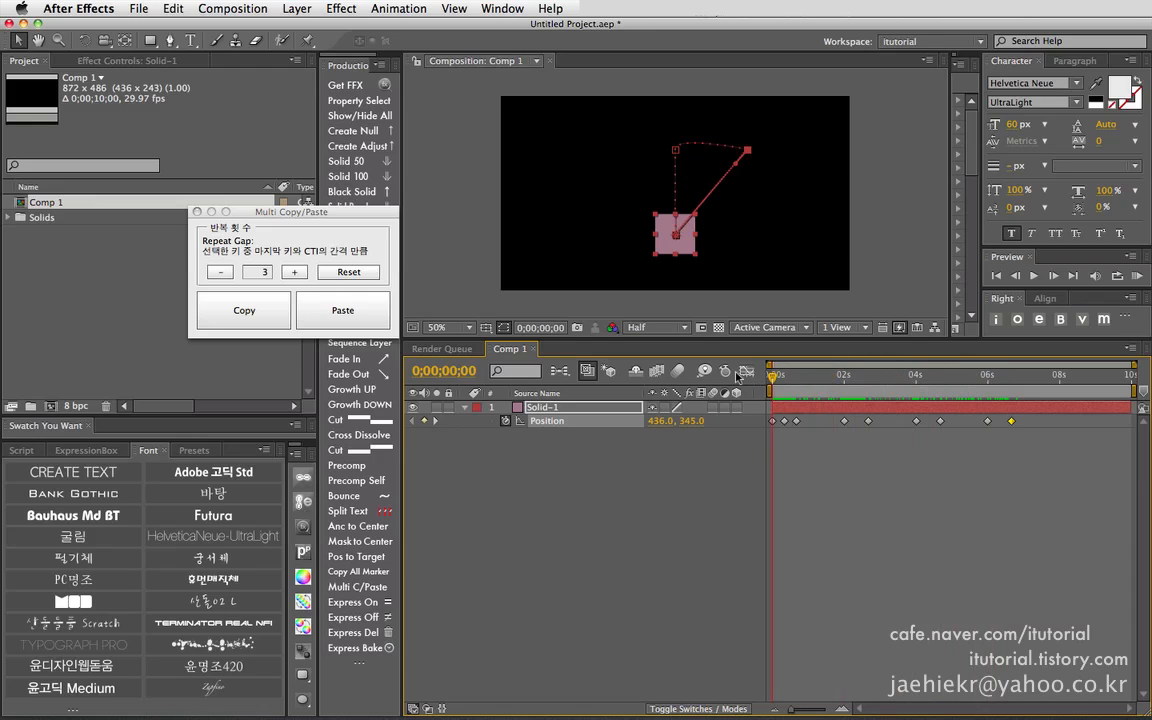
click(561, 410)
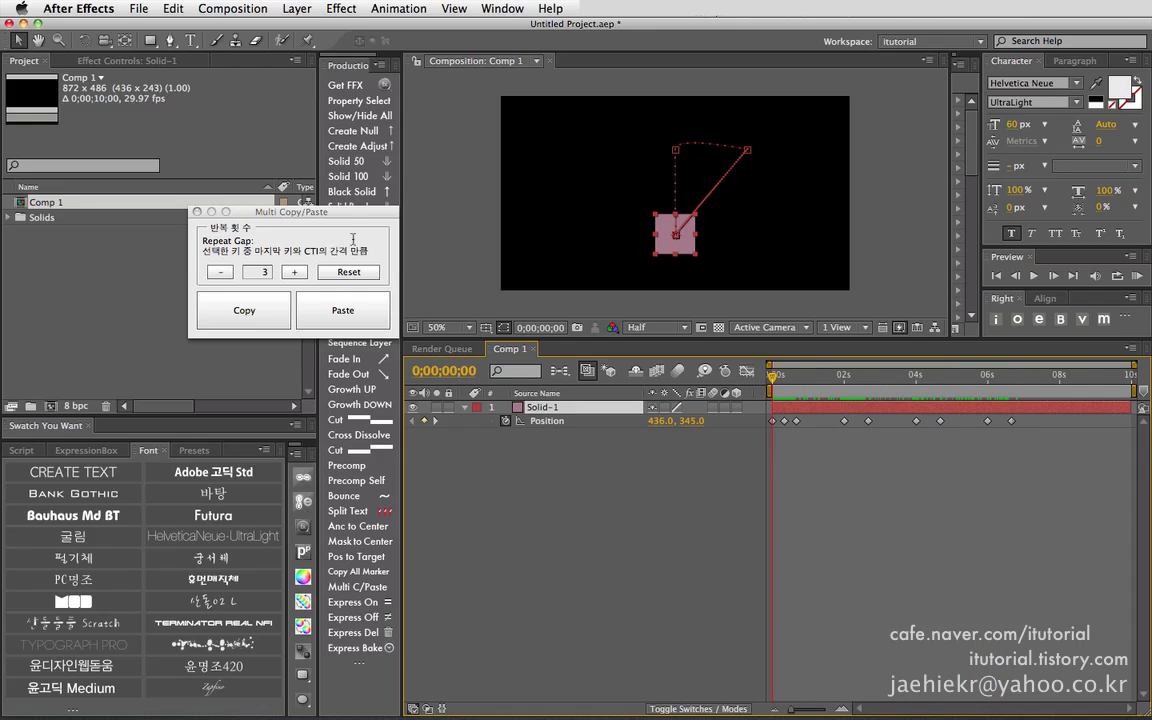
drag(341, 216, 302, 210)
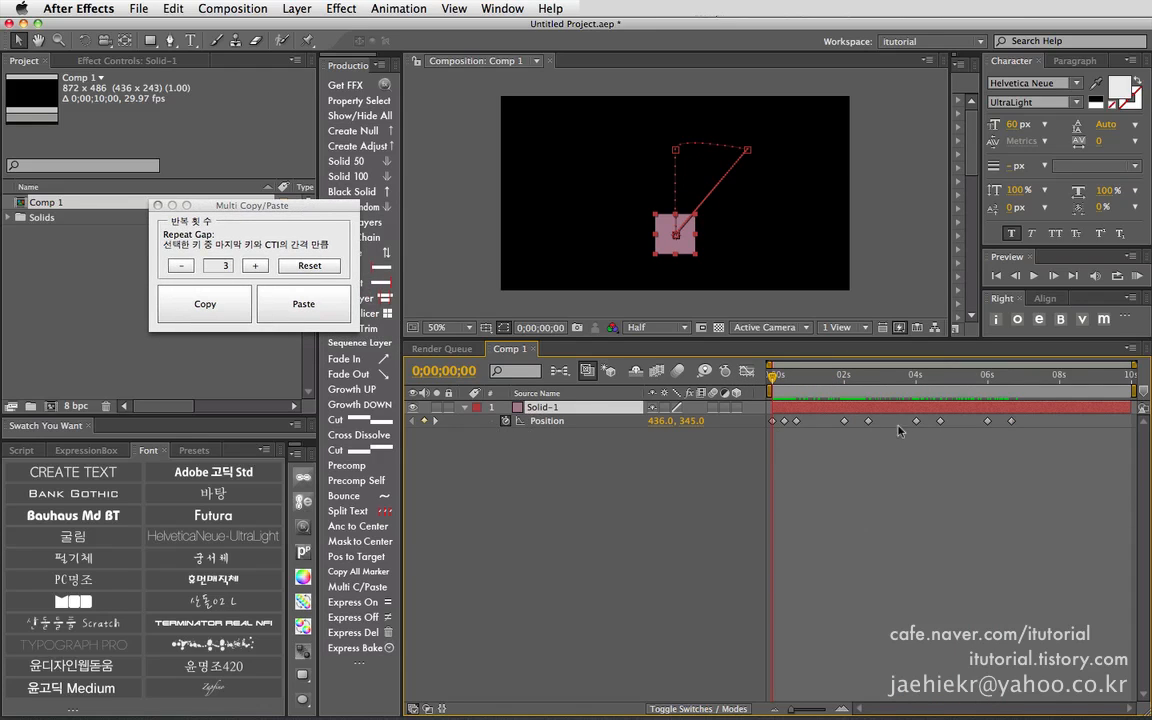
key(super+z)
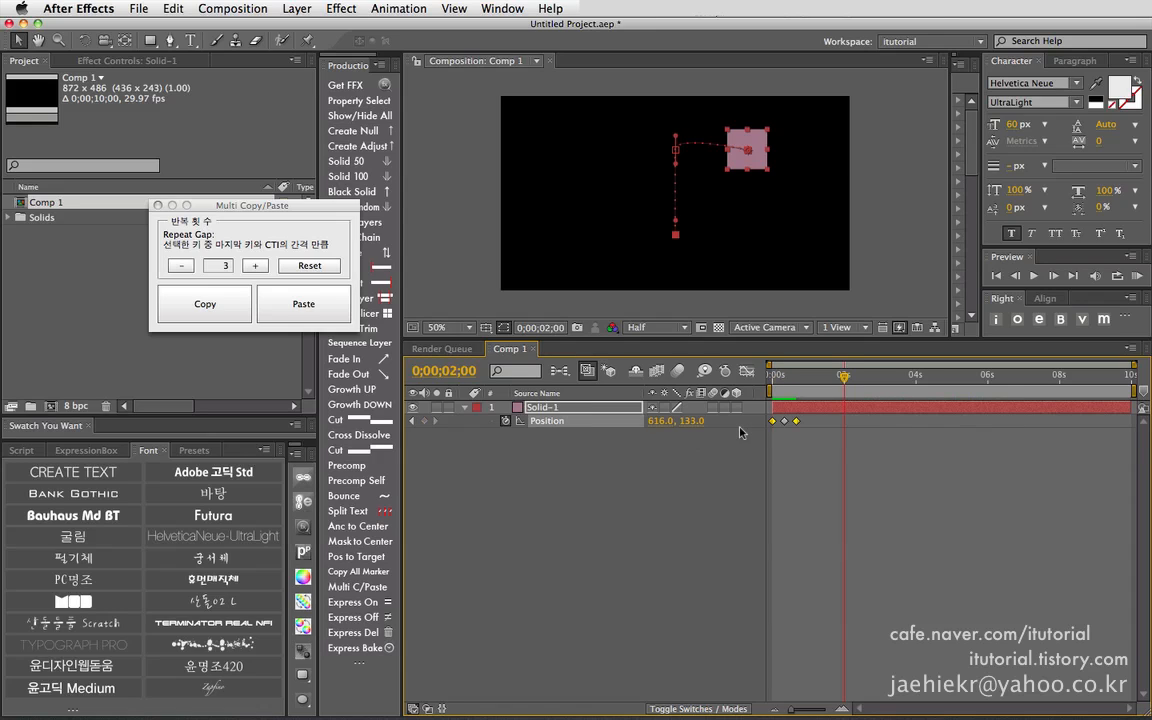
- Undo the third Position keyframe on Solid-1 and return the current time to 0;00;00;00
click(715, 457)
click(556, 410)
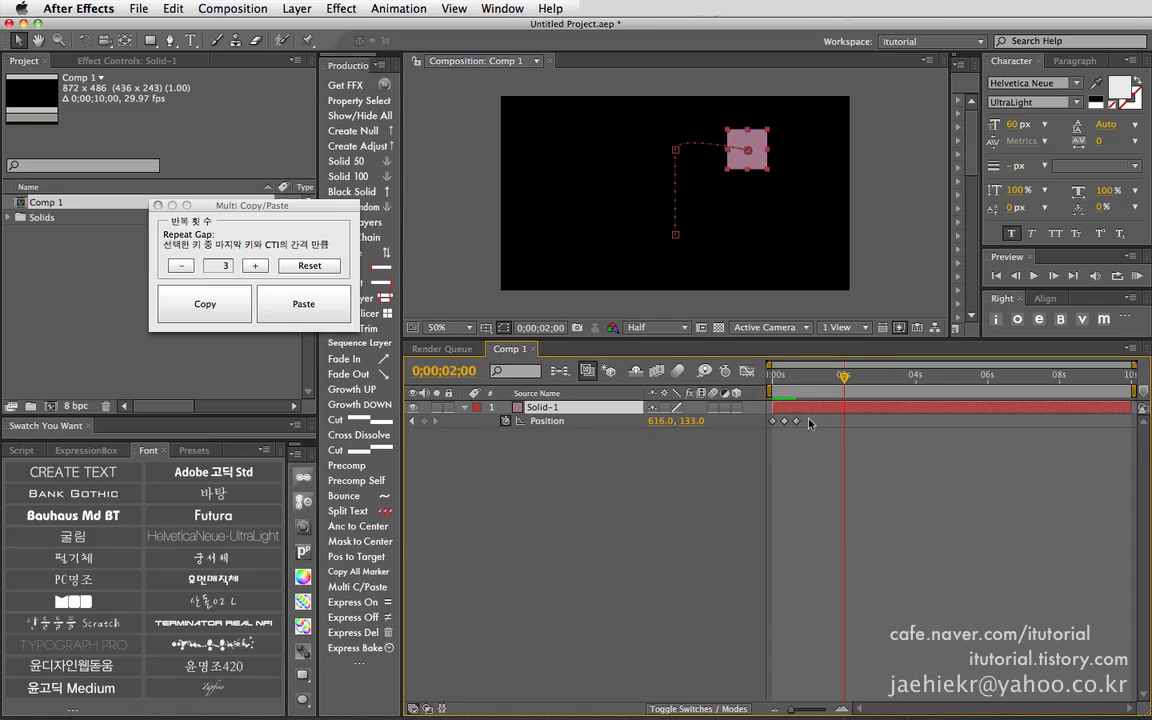
key(super+z)
click(769, 376)
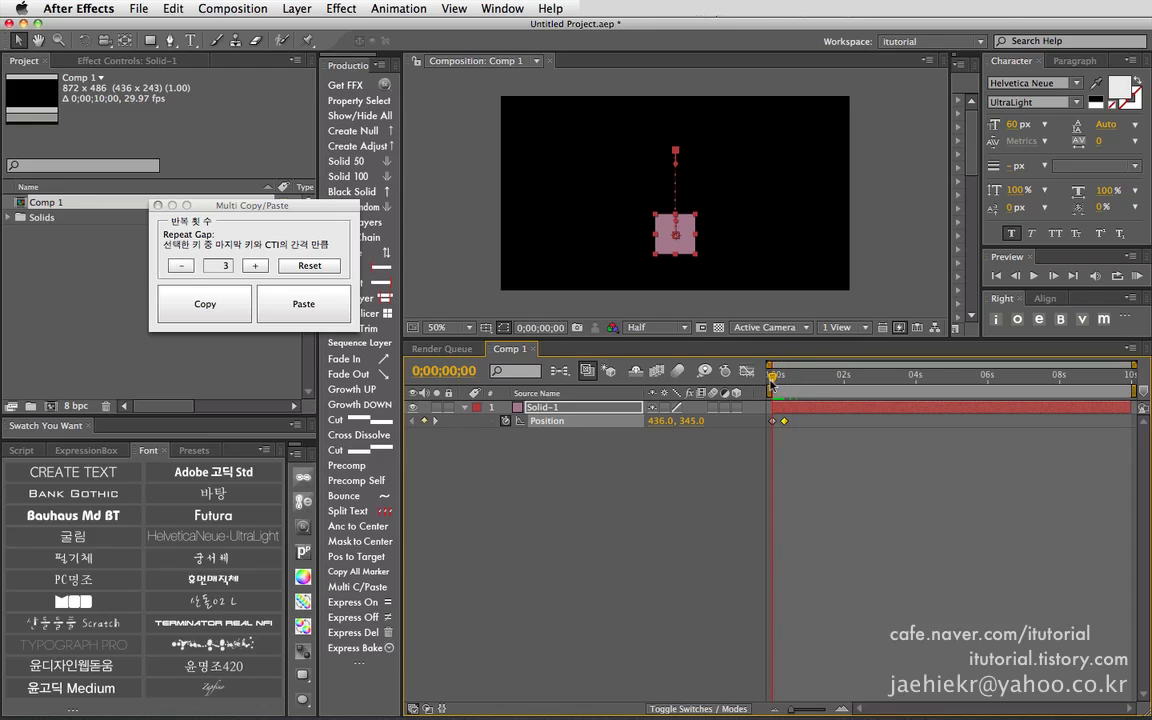
mouse_move(769, 376)
mouse_down()
mouse_move(785, 376)
mouse_move(762, 376)
mouse_up()
- Animate the Scale of Solid-1 from 100% at 0;00;00;00 to 40% at 0;00;00;10, and return to the start
click(531, 410)
key(shift+s)
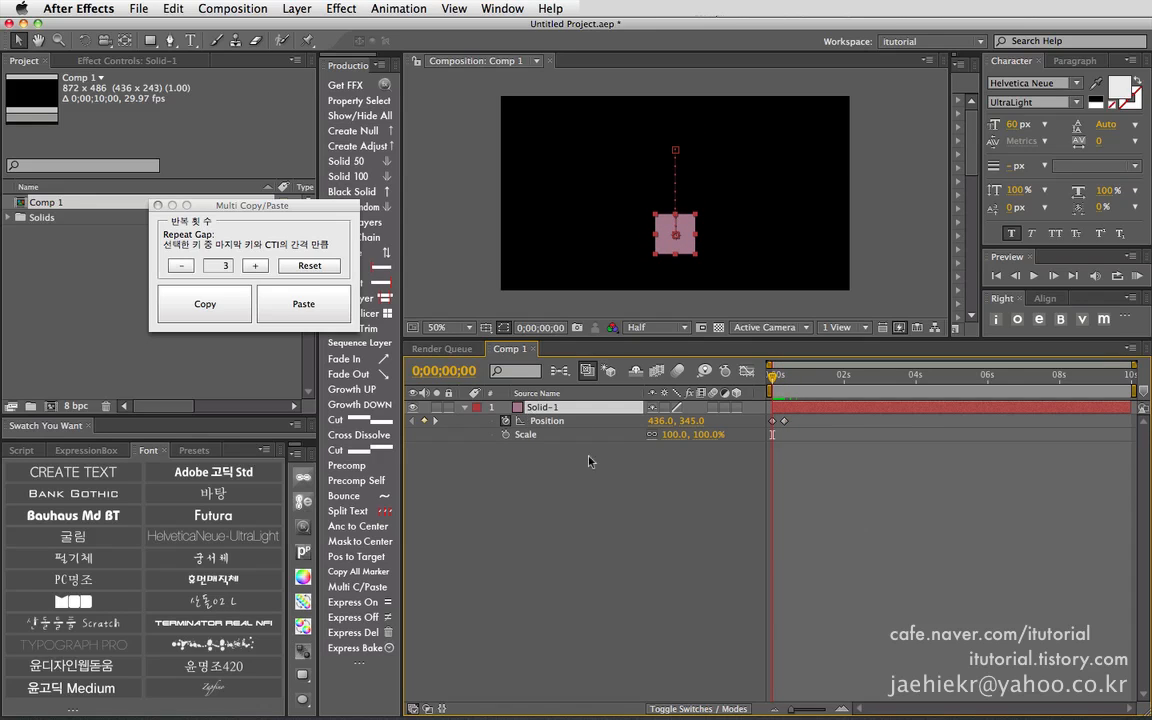
click(505, 434)
drag(773, 378, 784, 378)
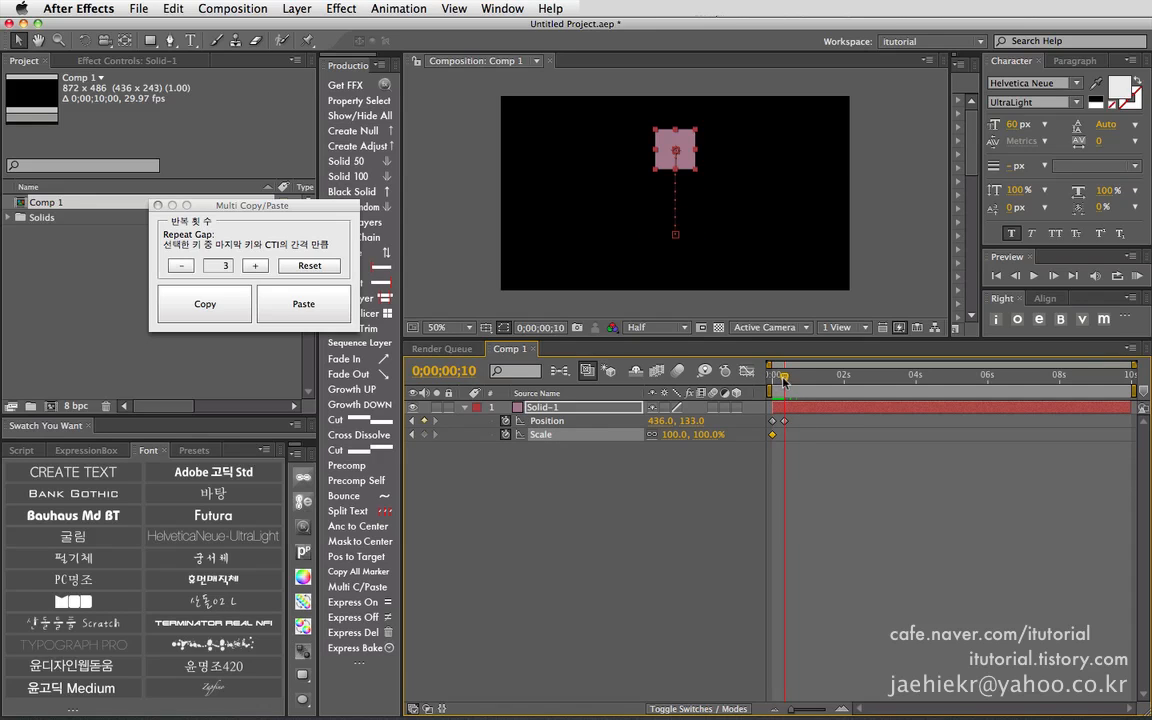
drag(667, 436, 619, 433)
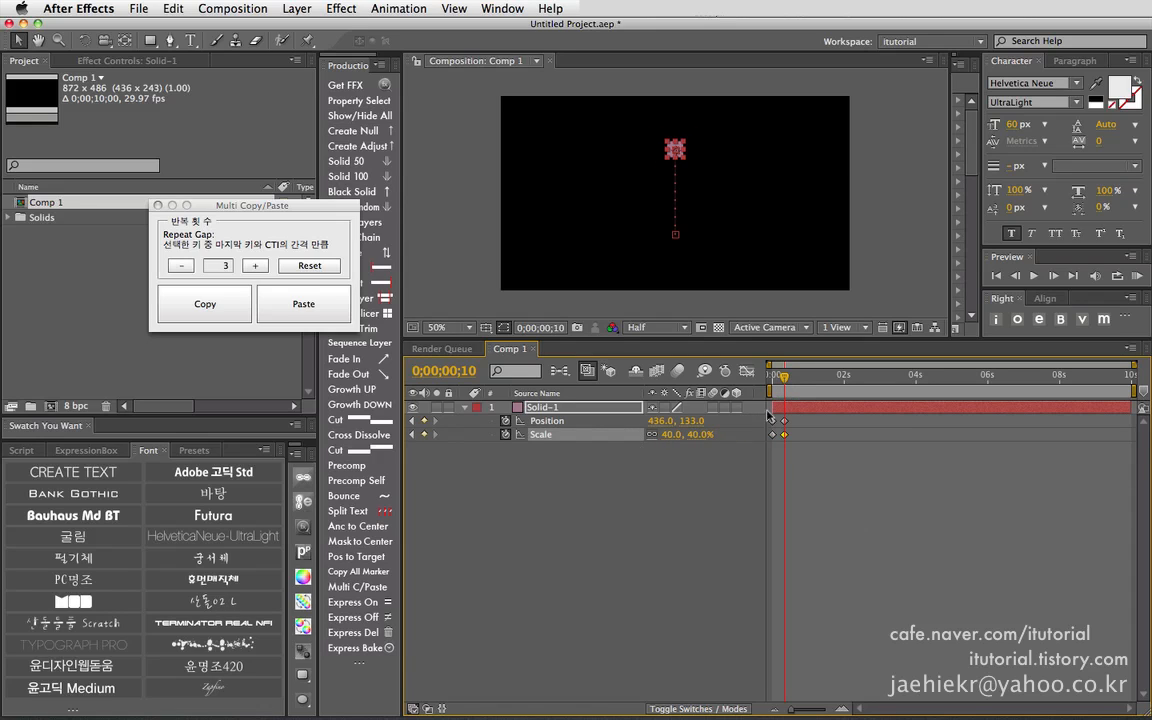
drag(785, 380, 723, 386)
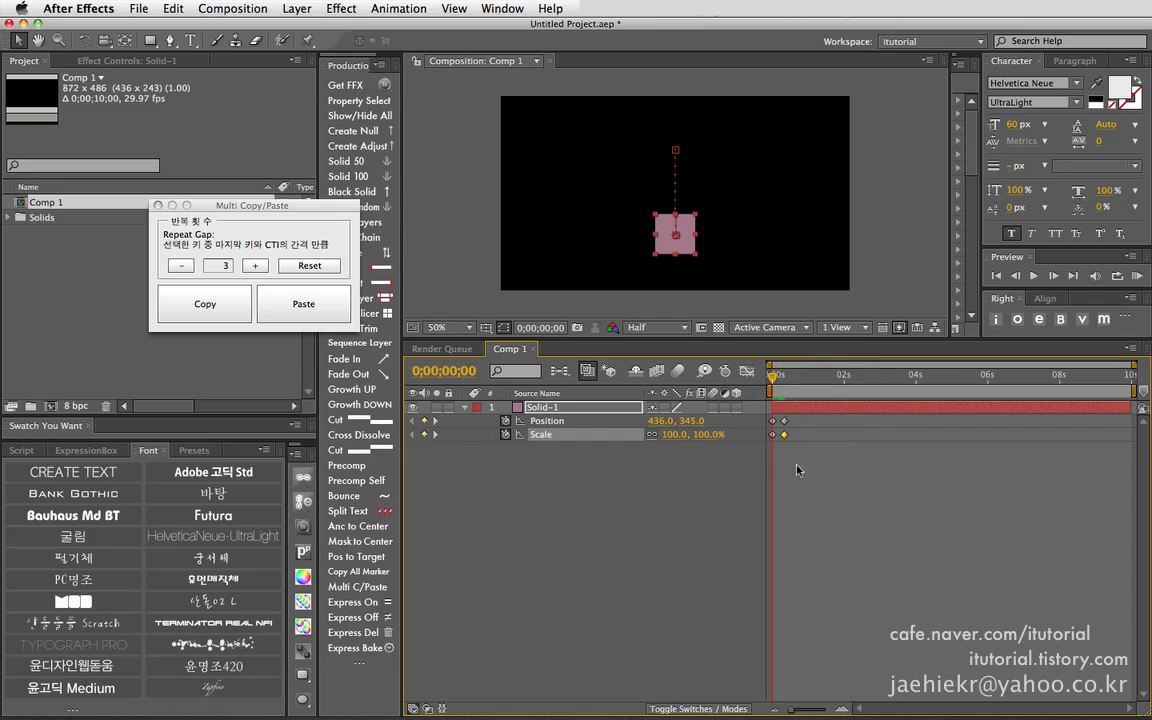
- Multi-copy the Position and Scale keyframes, paste them at 0;00;01;29 with a repeat count of 5, and undo the paste
drag(799, 464, 754, 418)
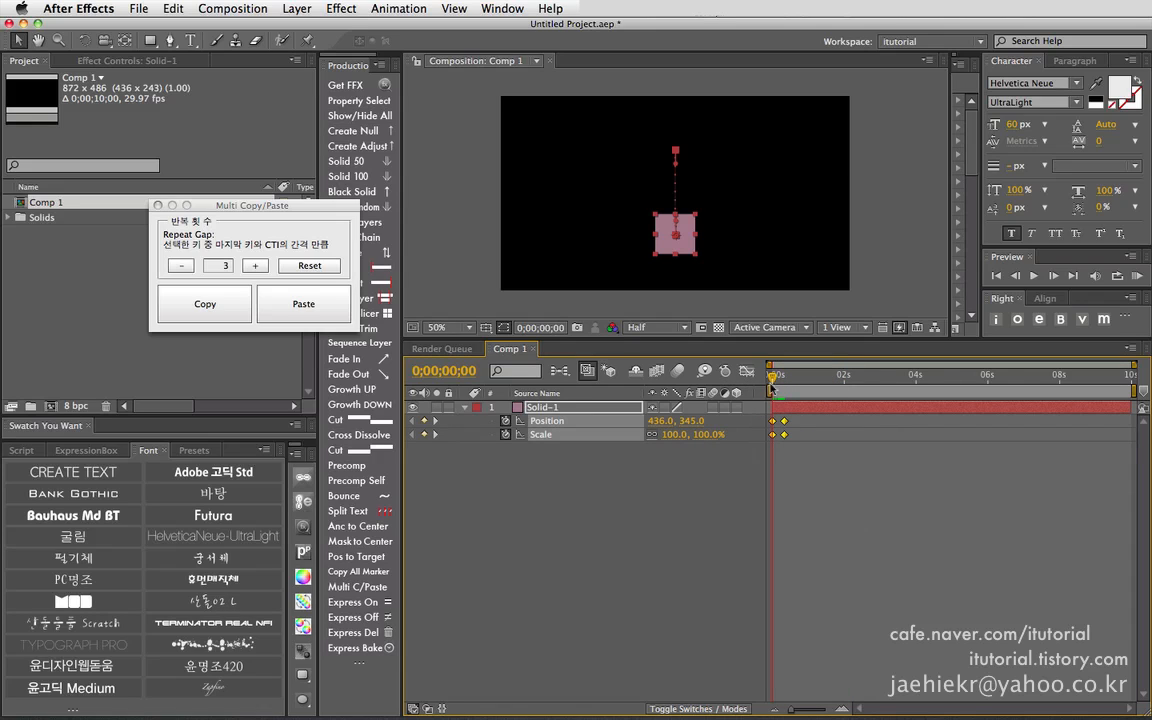
click(239, 302)
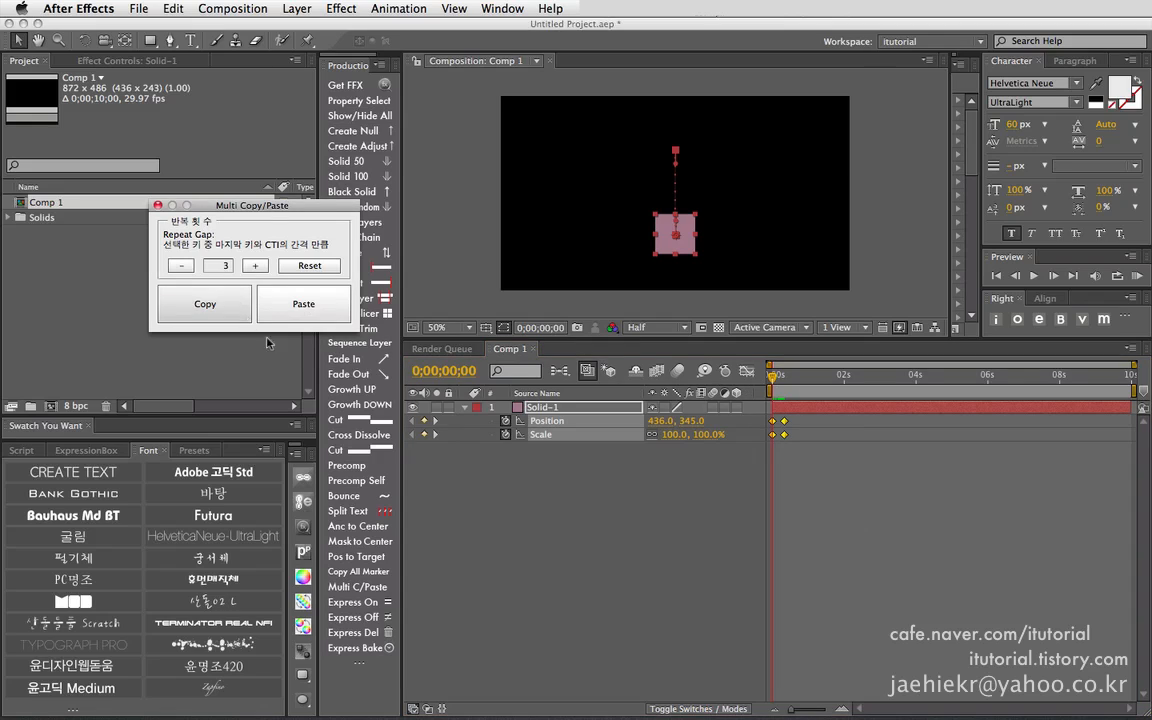
click(785, 375)
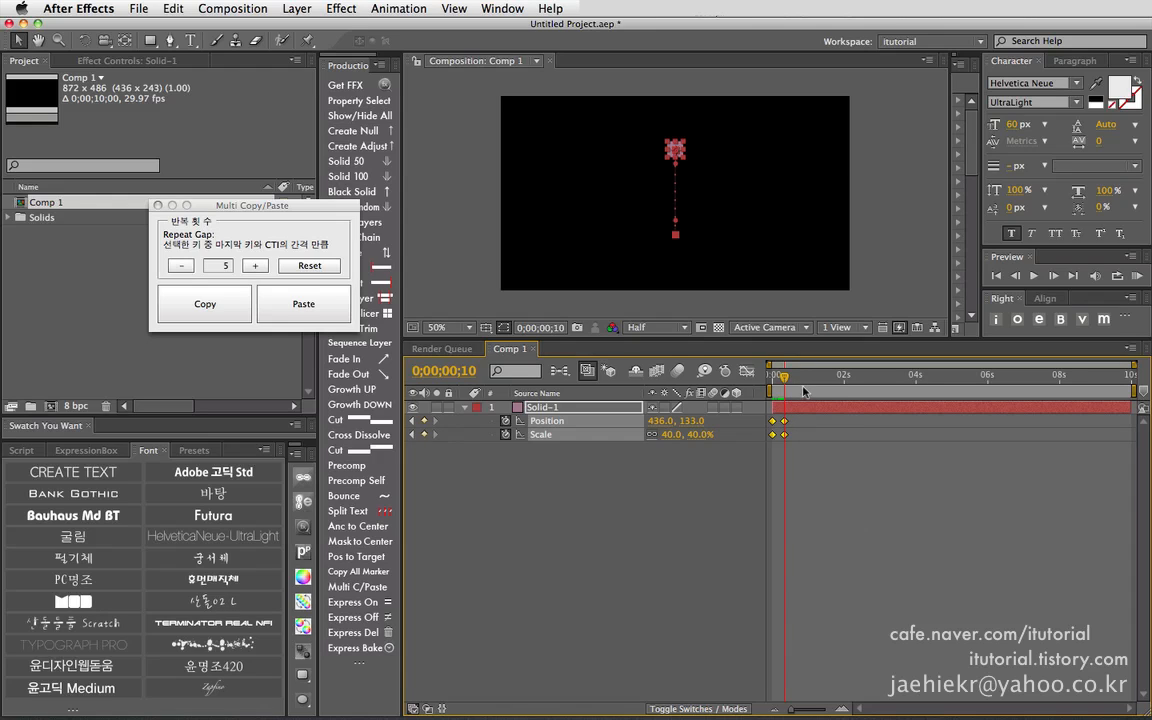
drag(785, 377, 847, 386)
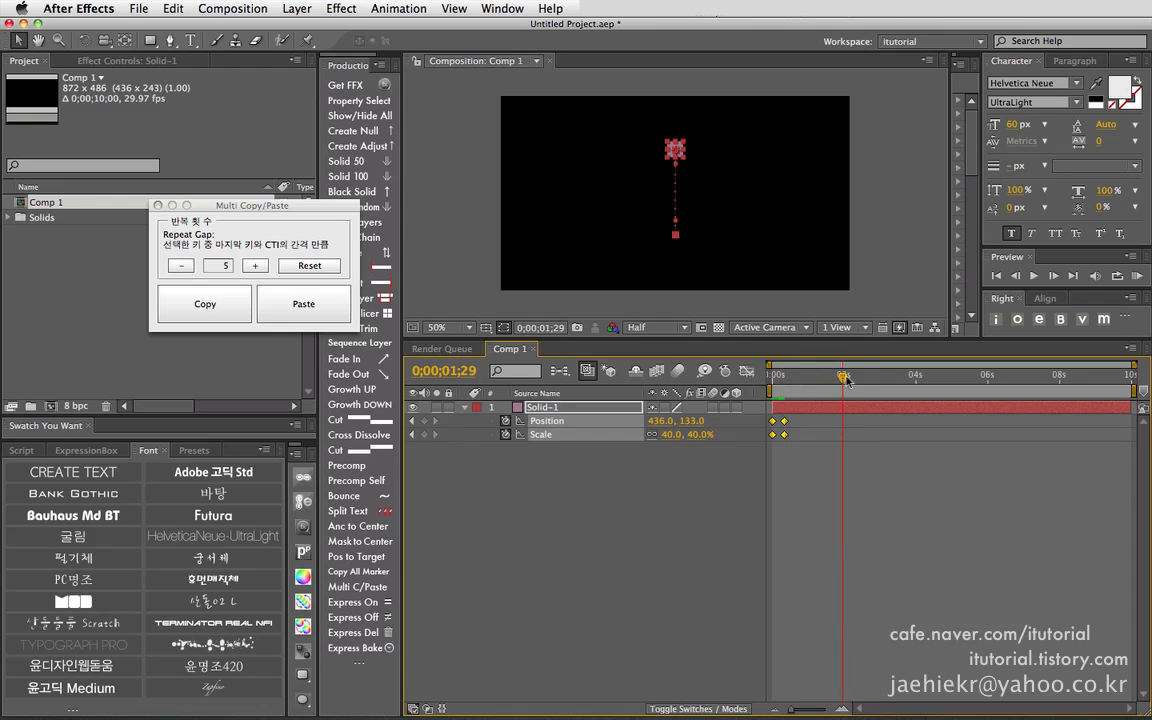
click(292, 292)
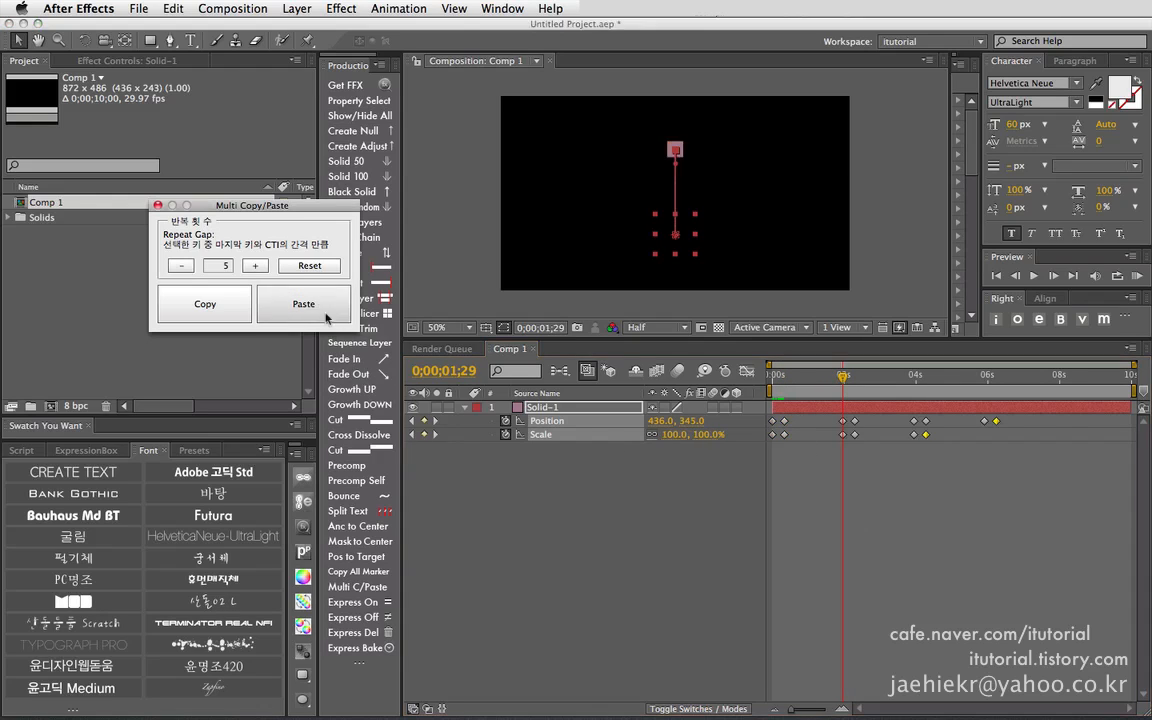
mouse_move(832, 384)
mouse_down()
mouse_move(943, 380)
mouse_move(842, 377)
mouse_up()
key(super+z)
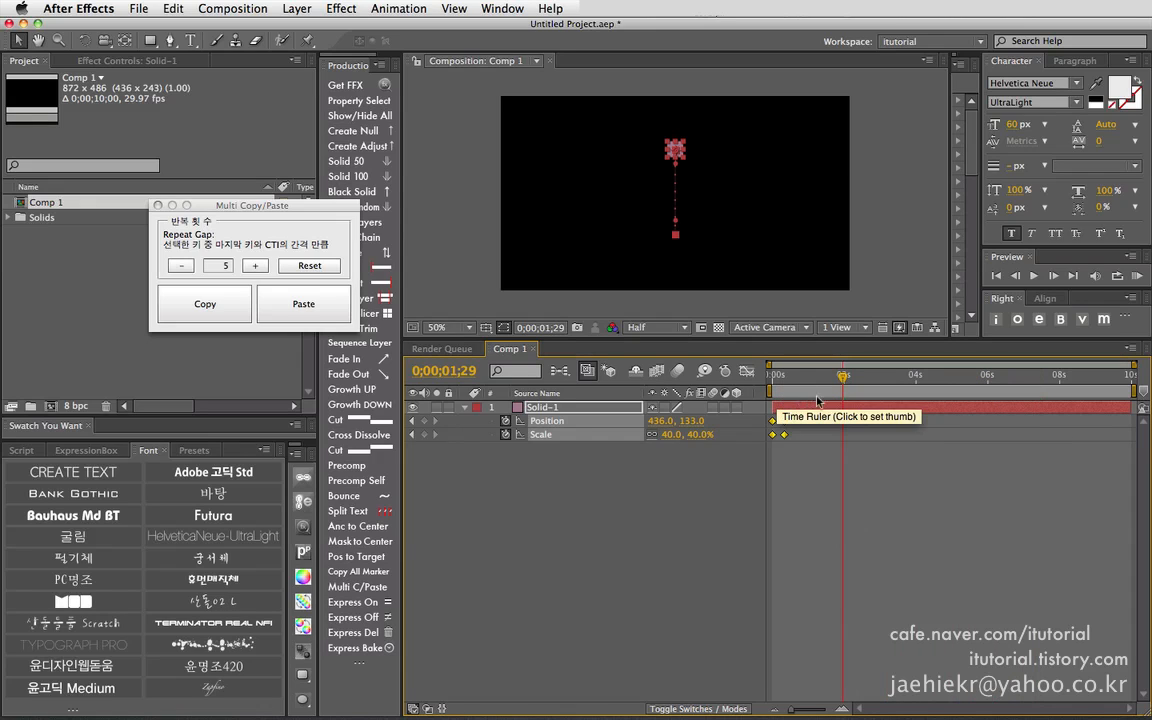
- Duplicate Solid-1 with the time at 0;00;01;07, reveal the duplicate's keyframes, and select its Position and Scale keyframes
click(817, 376)
click(741, 451)
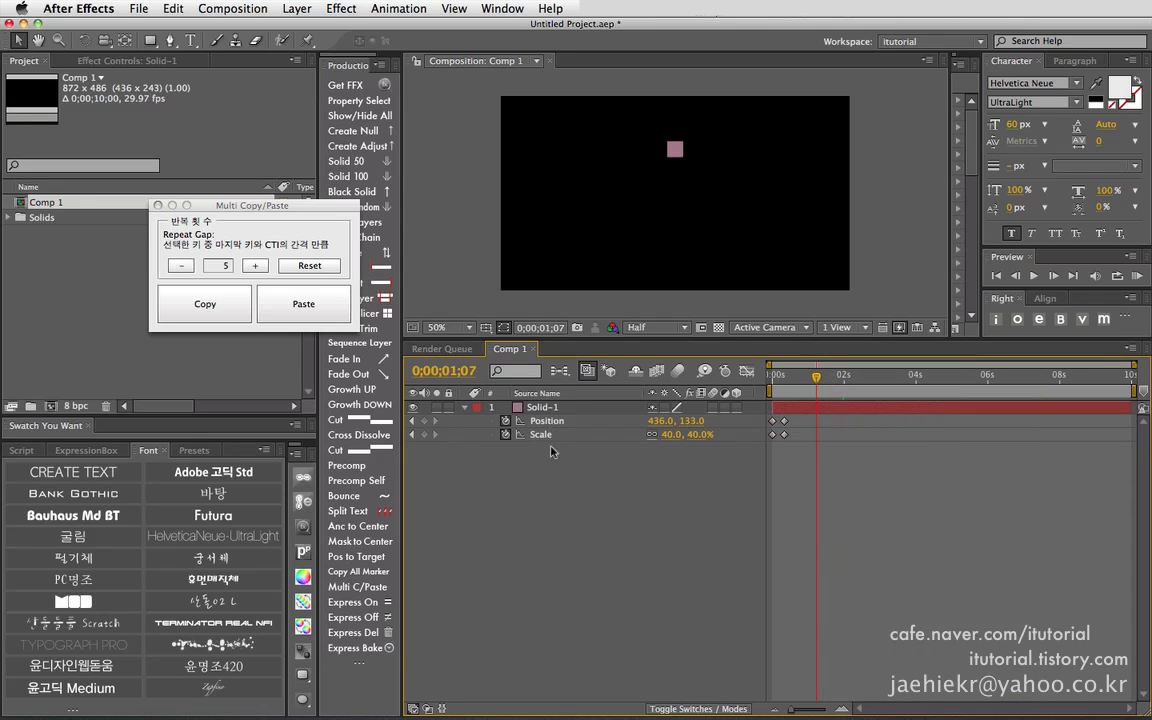
click(538, 414)
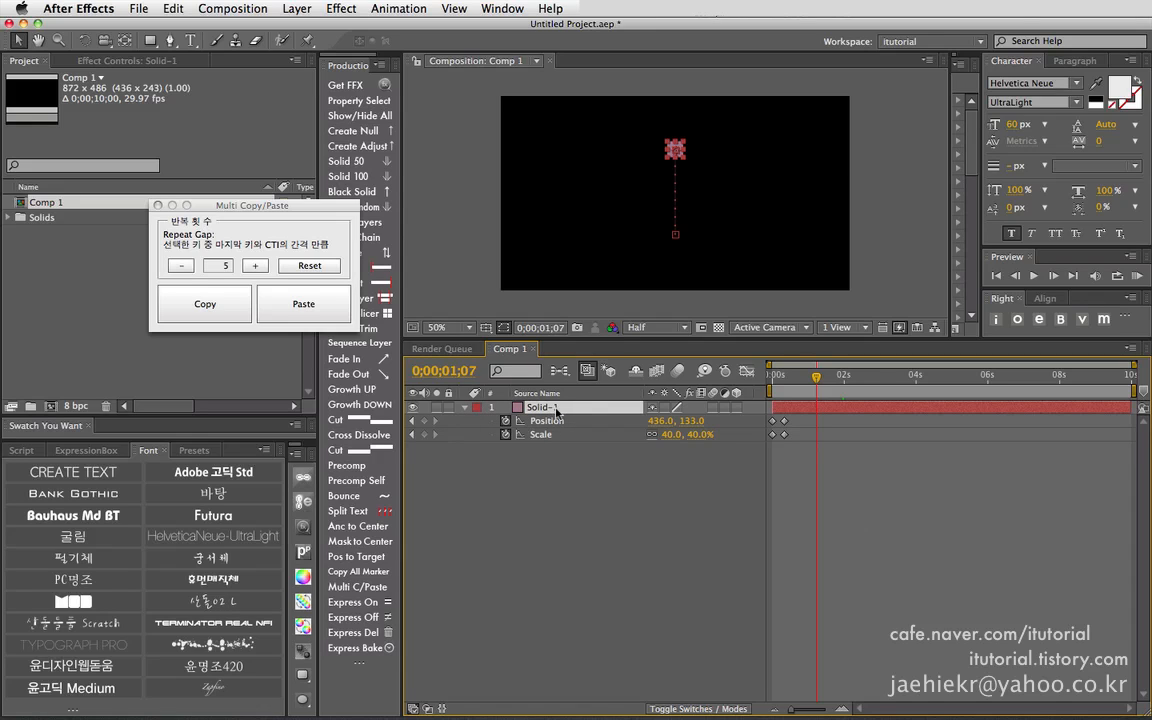
key(super+d)
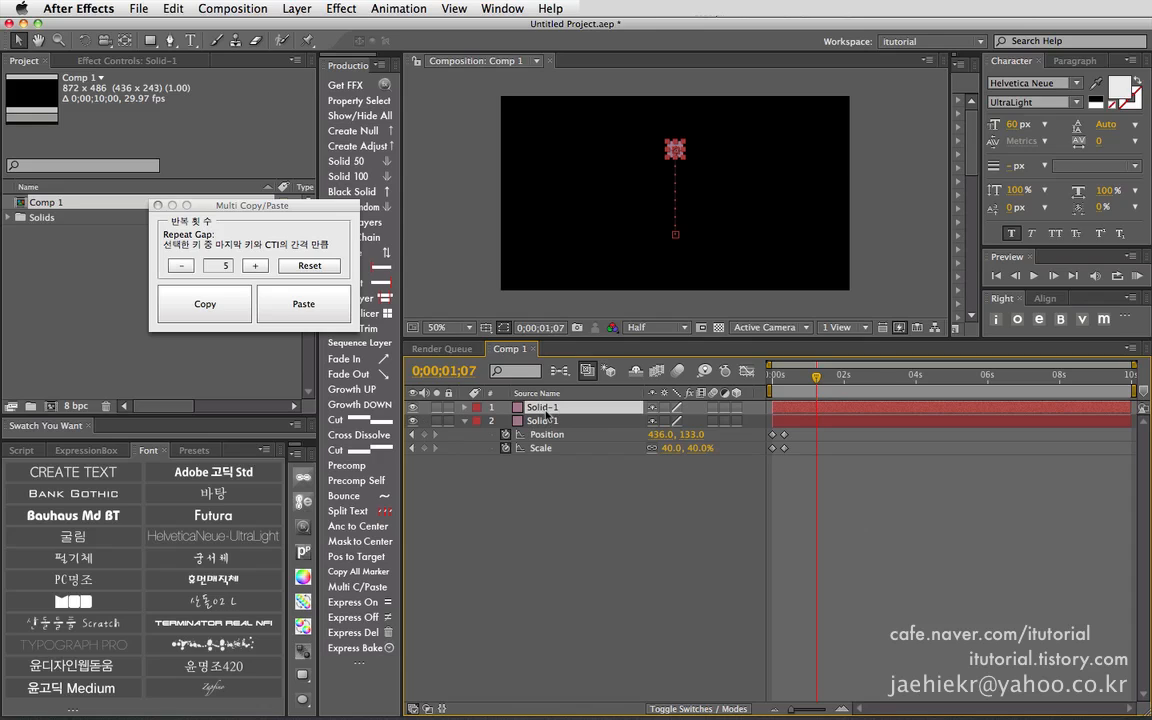
key(u)
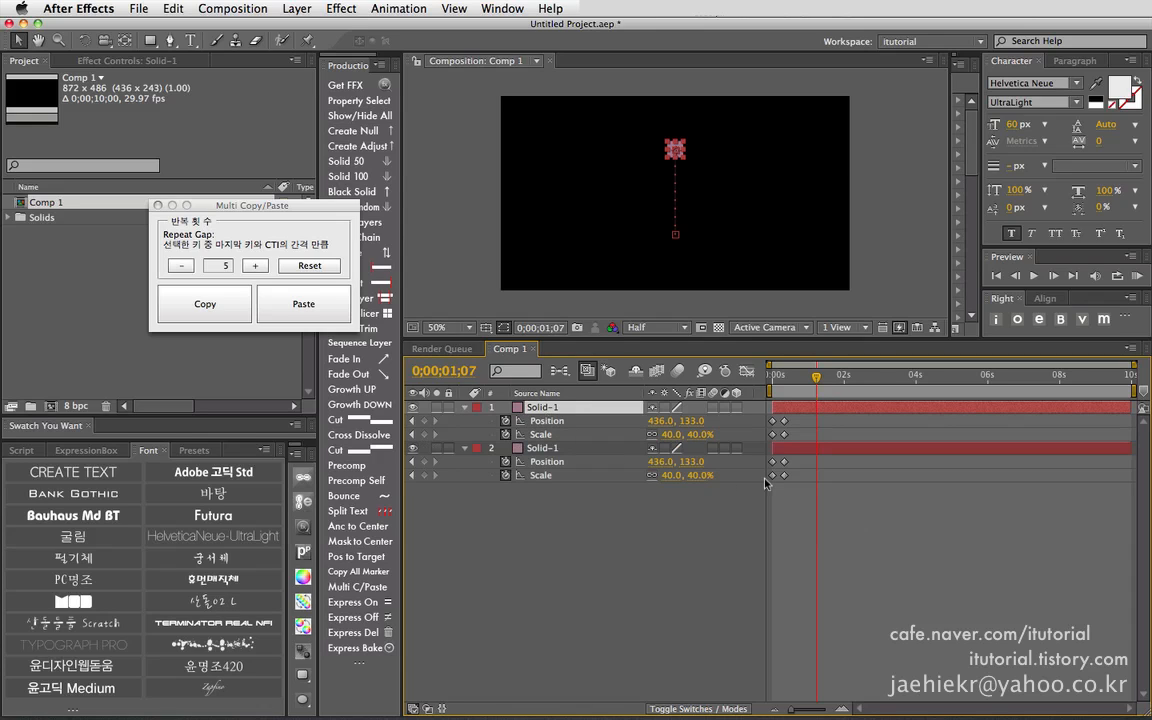
drag(803, 420, 765, 440)
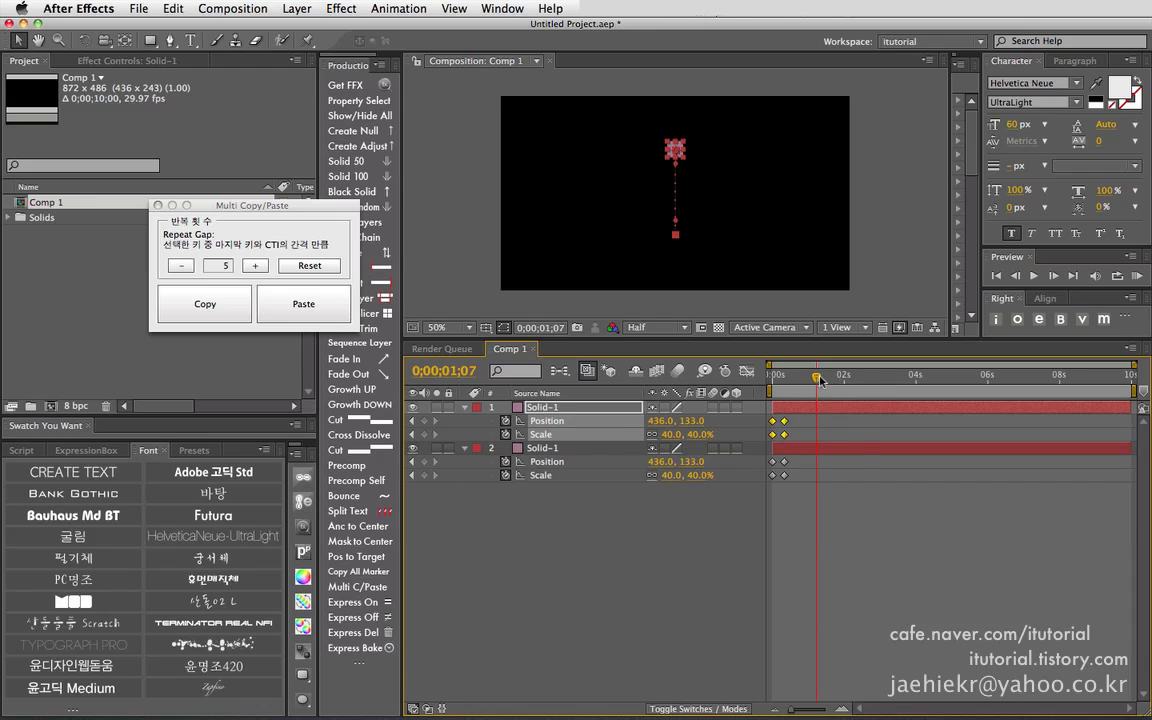
- Paste the copied Position and Scale keyframes onto the duplicate at 0;00;02;15 and undo the paste
drag(820, 379, 865, 380)
key(super+v)
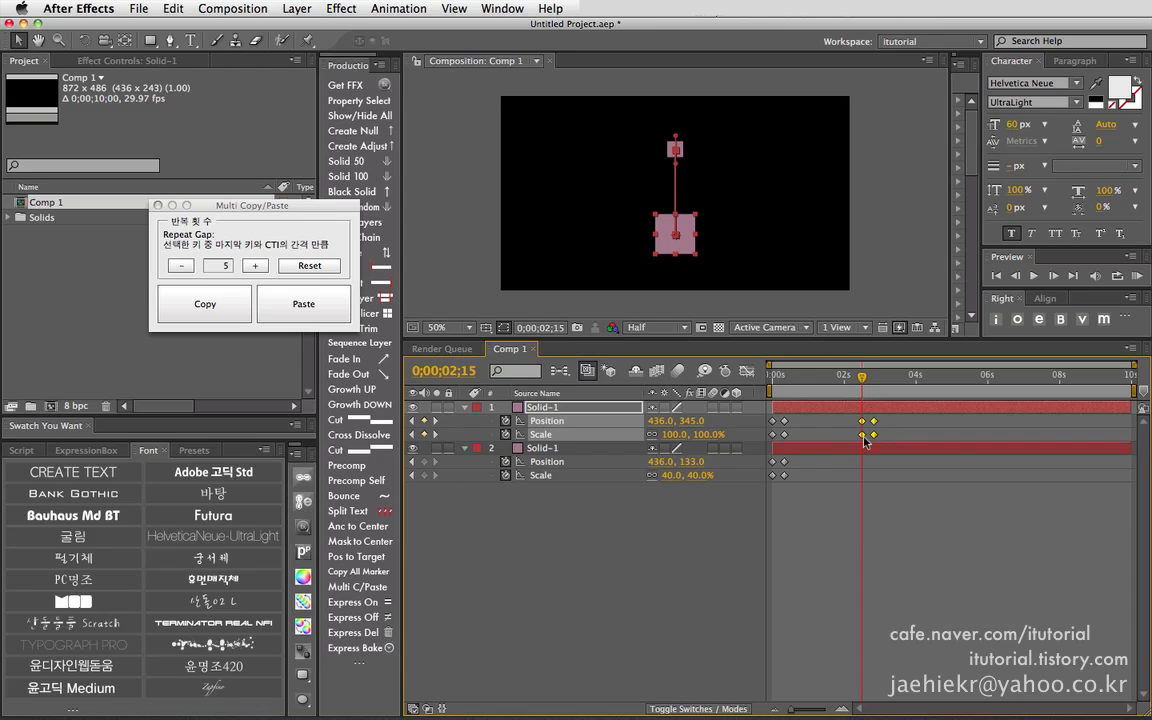
key(super+z)
- Copy both layers' Position and Scale keyframes with the standard Copy command, paste them at 0;00;02;20, and undo the paste
drag(797, 512, 765, 407)
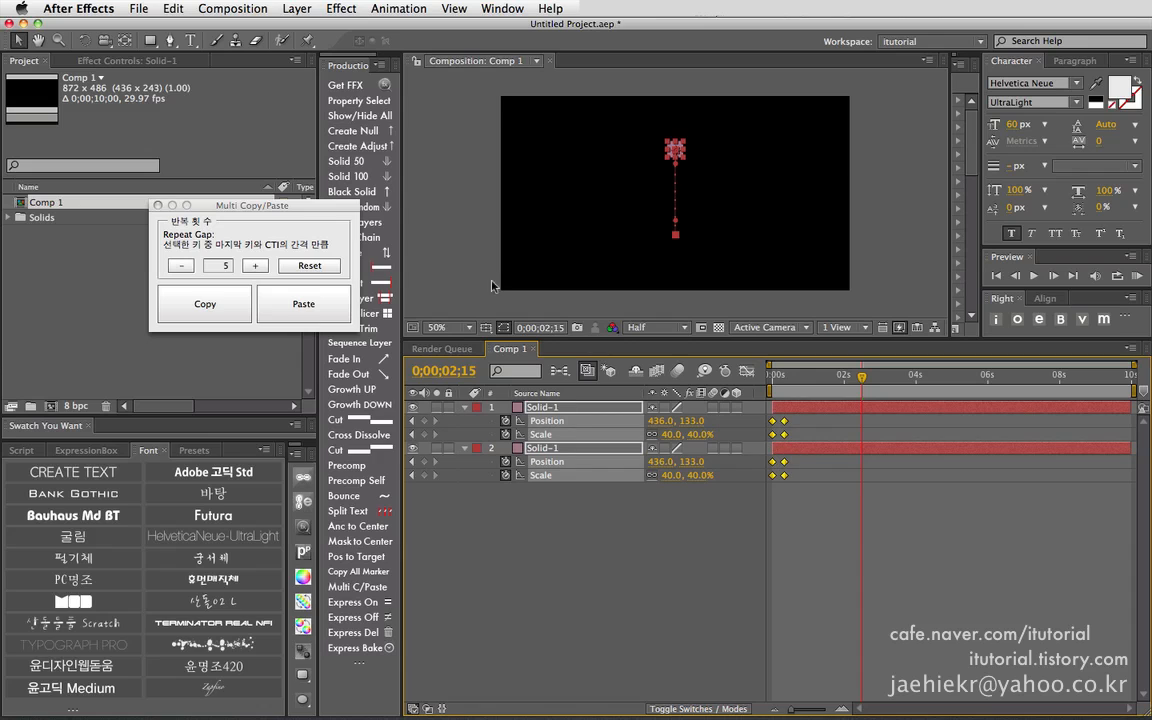
click(170, 10)
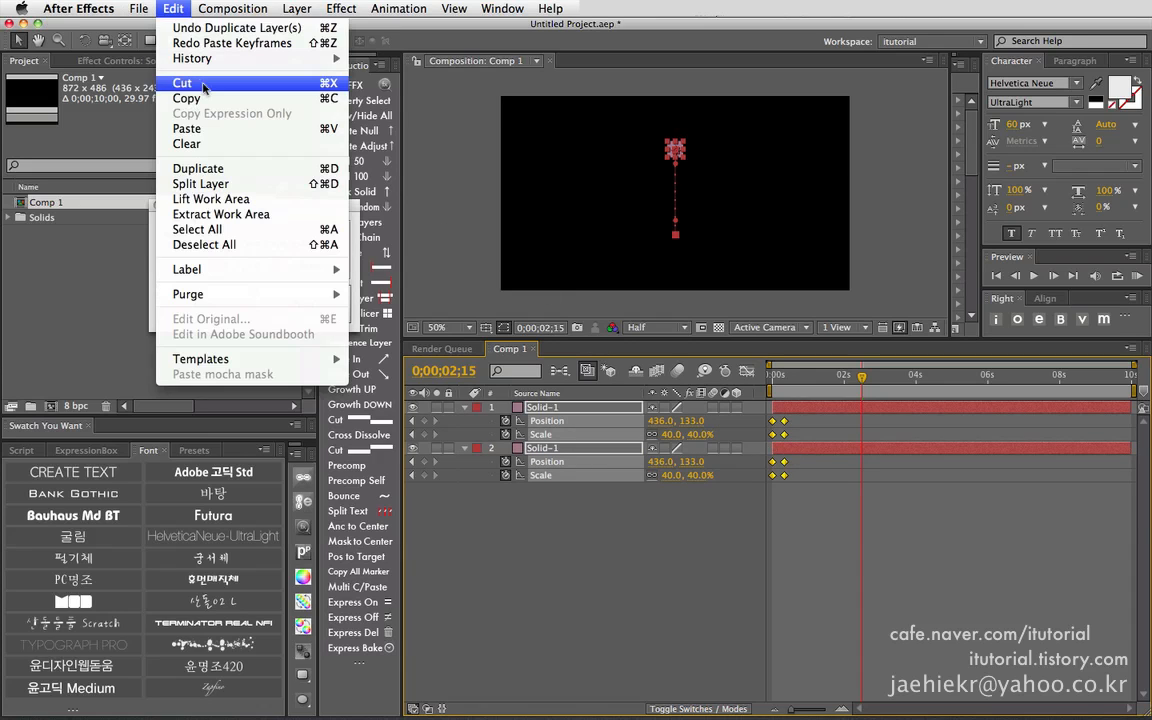
click(200, 98)
drag(862, 377, 868, 377)
click(173, 9)
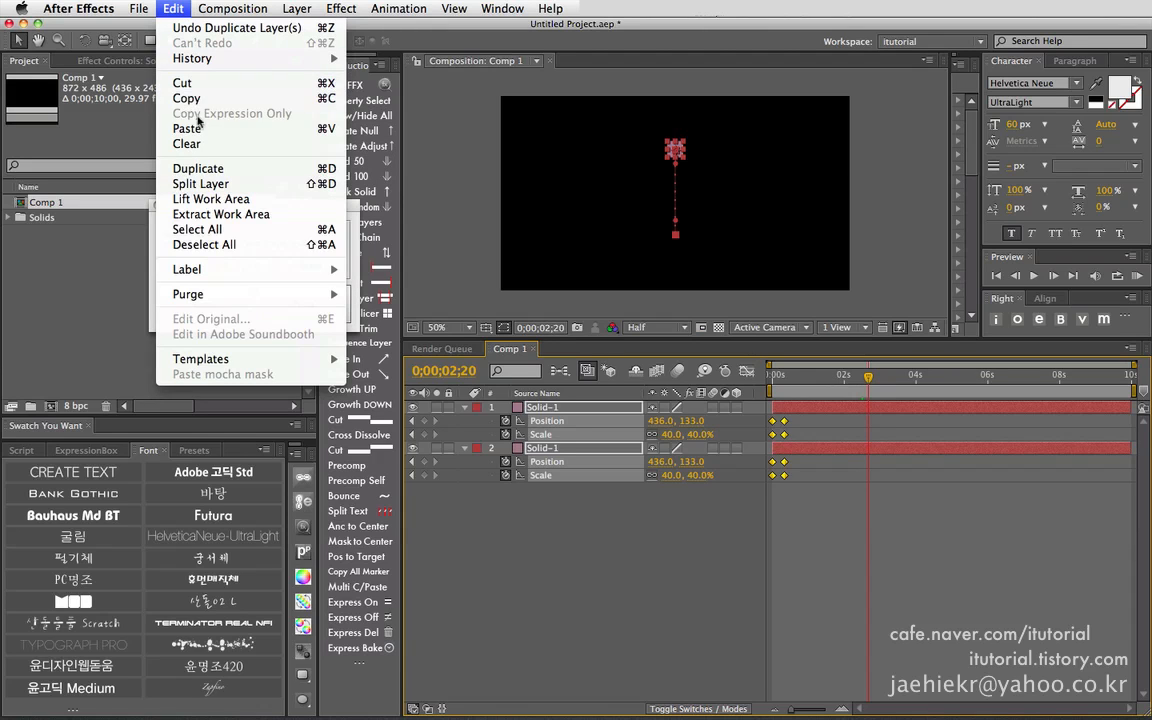
click(178, 117)
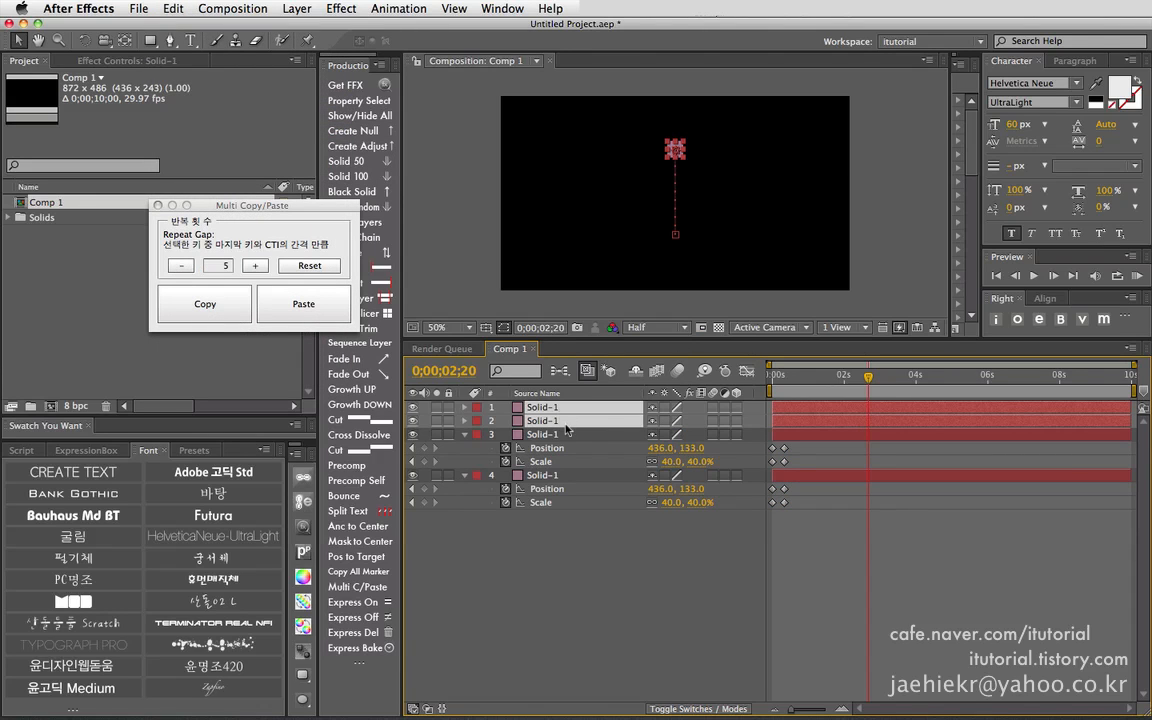
key(super+z)
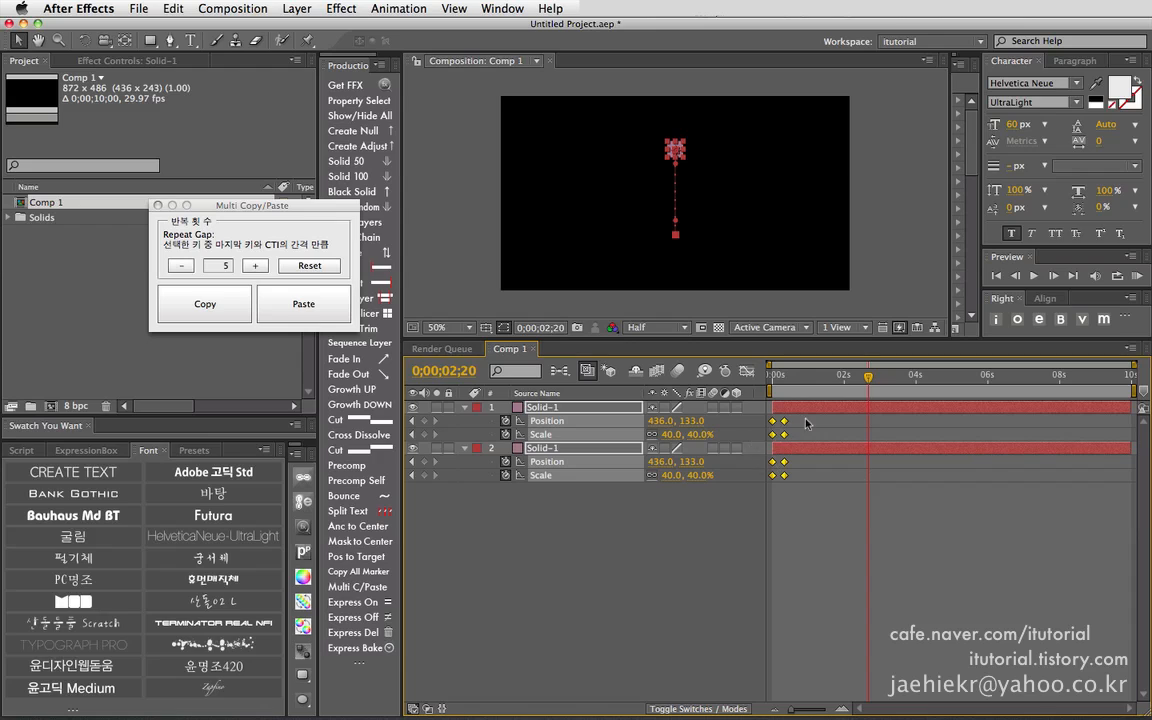
- Multi-copy both layers' Position and Scale keyframes, multi-paste them at 0;00;01;27 with a repeat count of 5, and undo the paste
drag(815, 425, 758, 482)
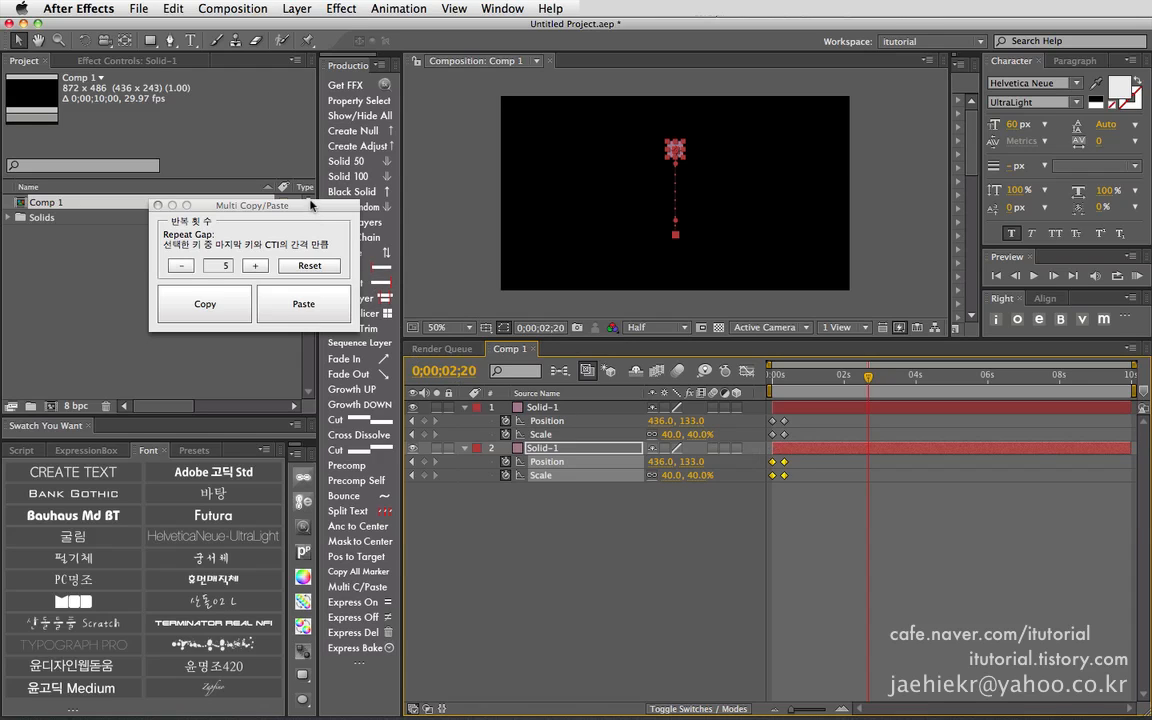
drag(316, 208, 317, 246)
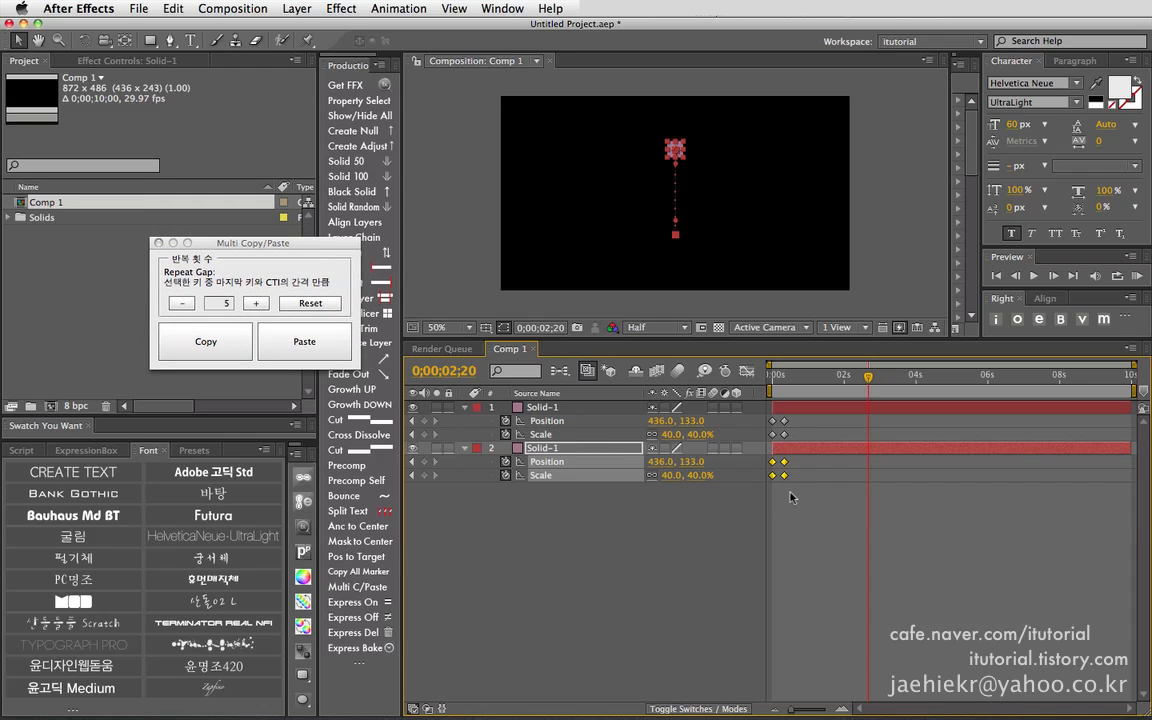
drag(790, 497, 747, 396)
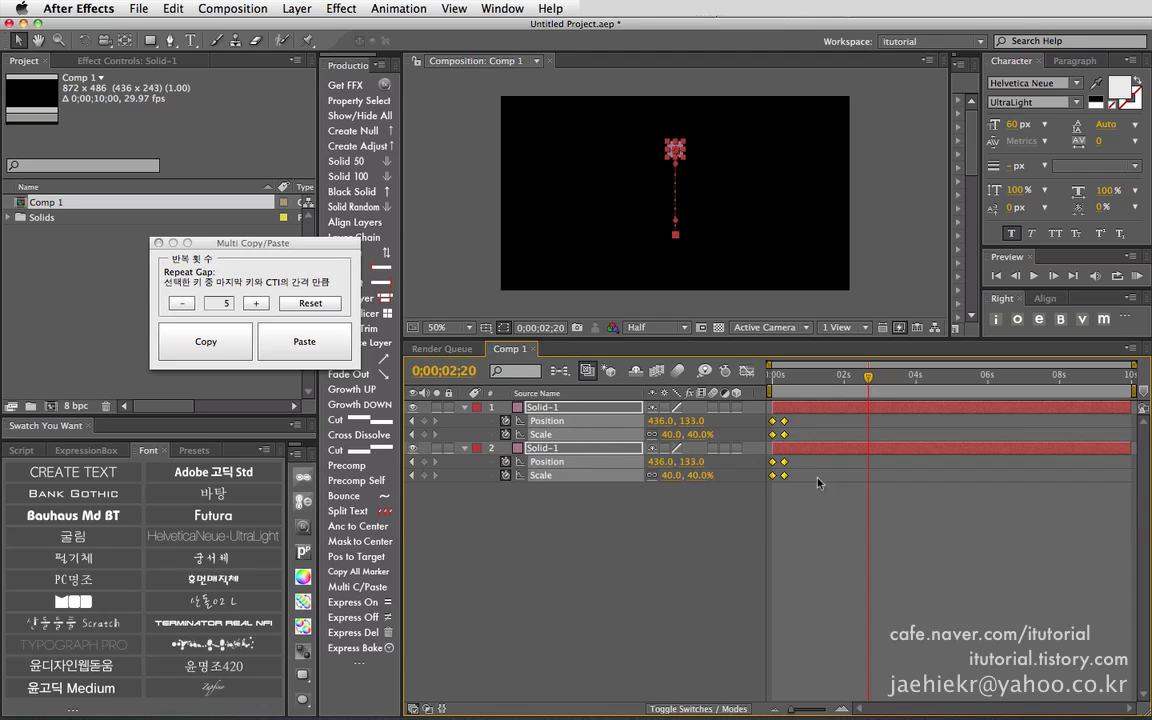
drag(818, 508, 745, 416)
click(206, 340)
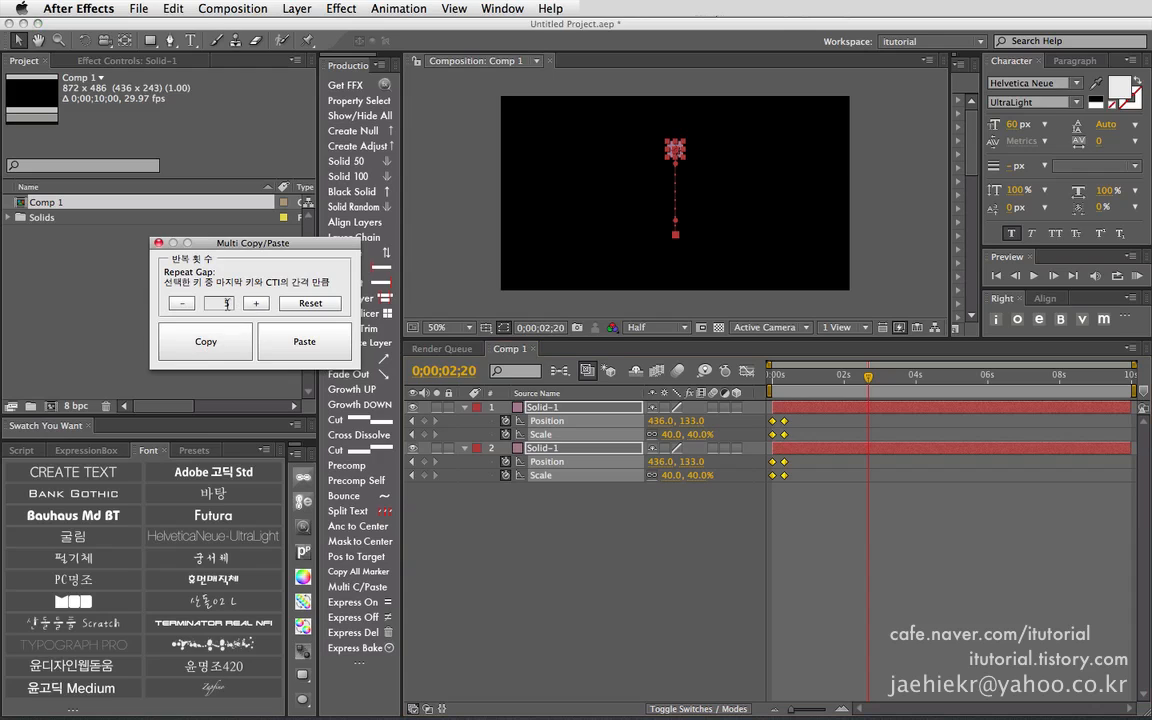
click(841, 377)
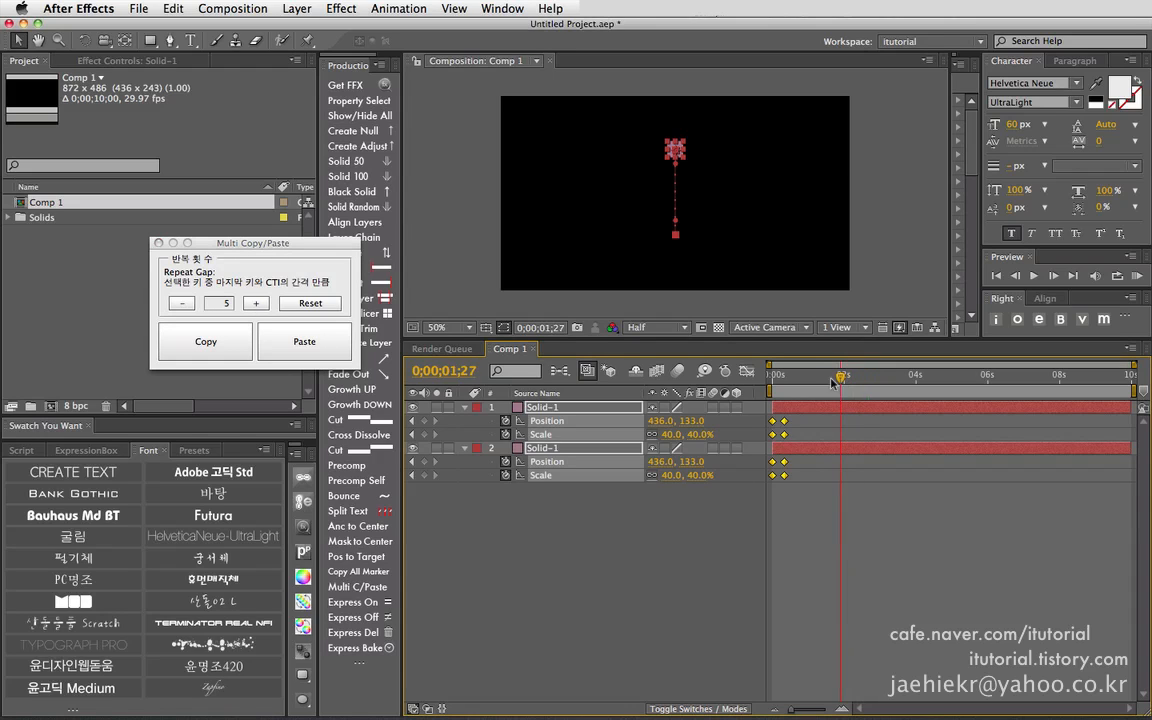
click(327, 343)
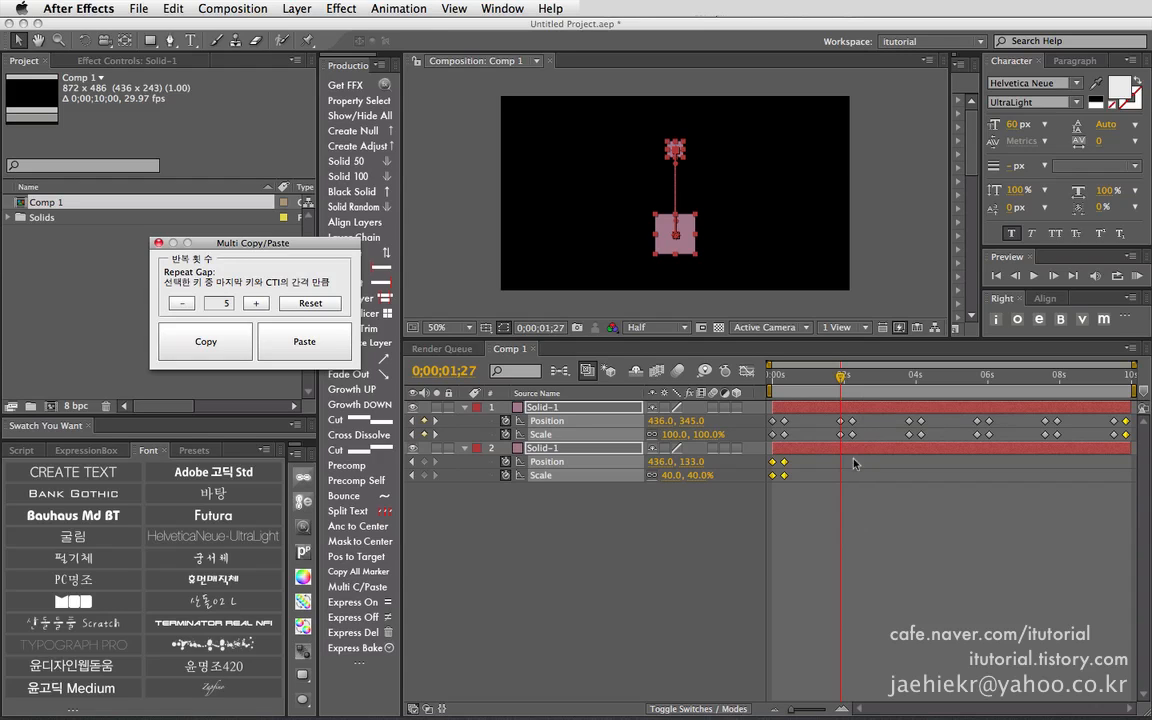
key(super+z)
- Reselect the Position and Scale keyframes of both identically named layers and multi-copy them again
drag(805, 527, 750, 414)
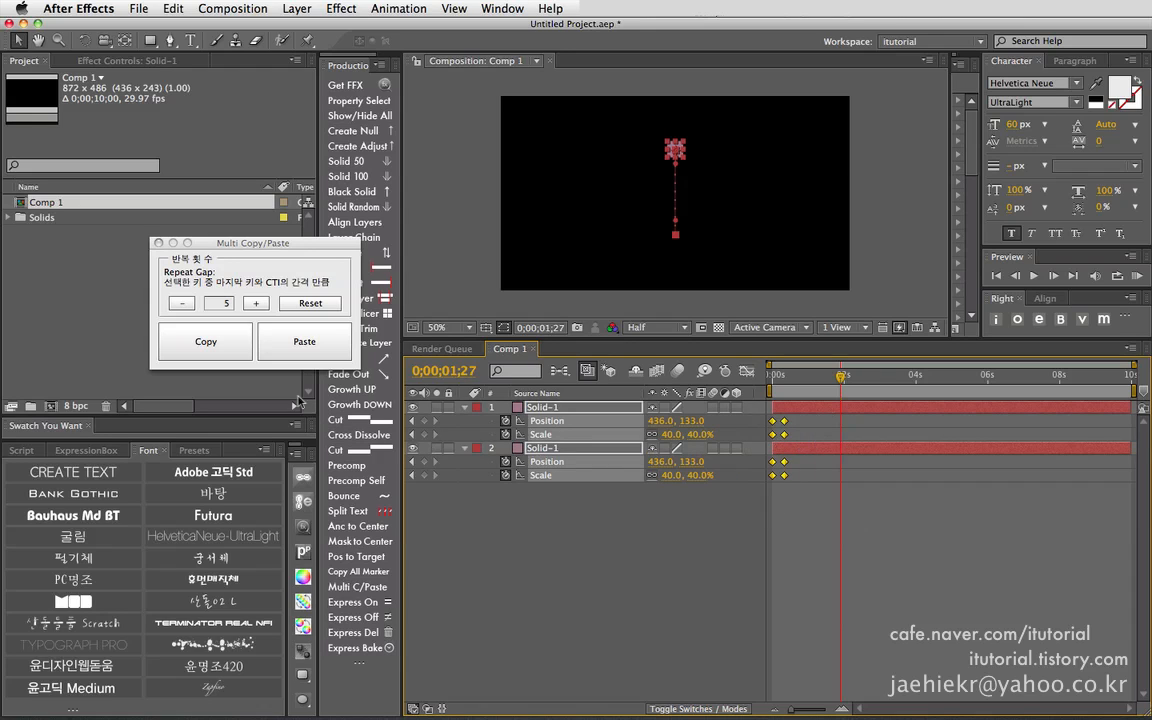
click(218, 341)
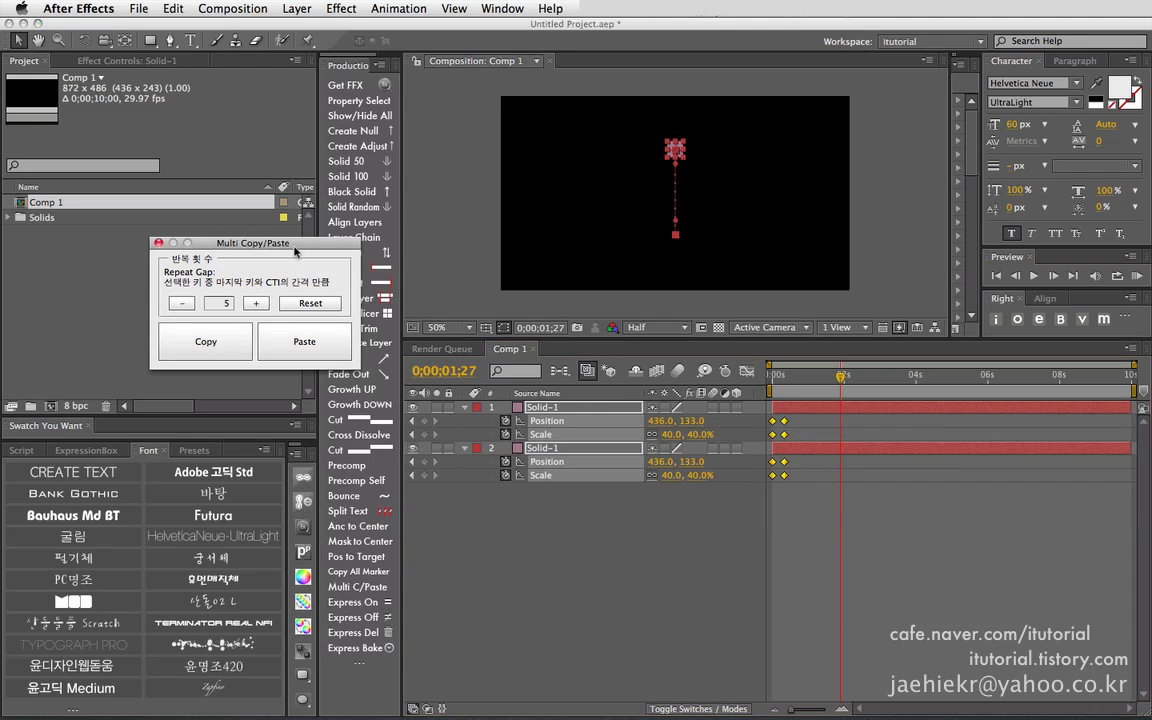
drag(293, 246, 326, 263)
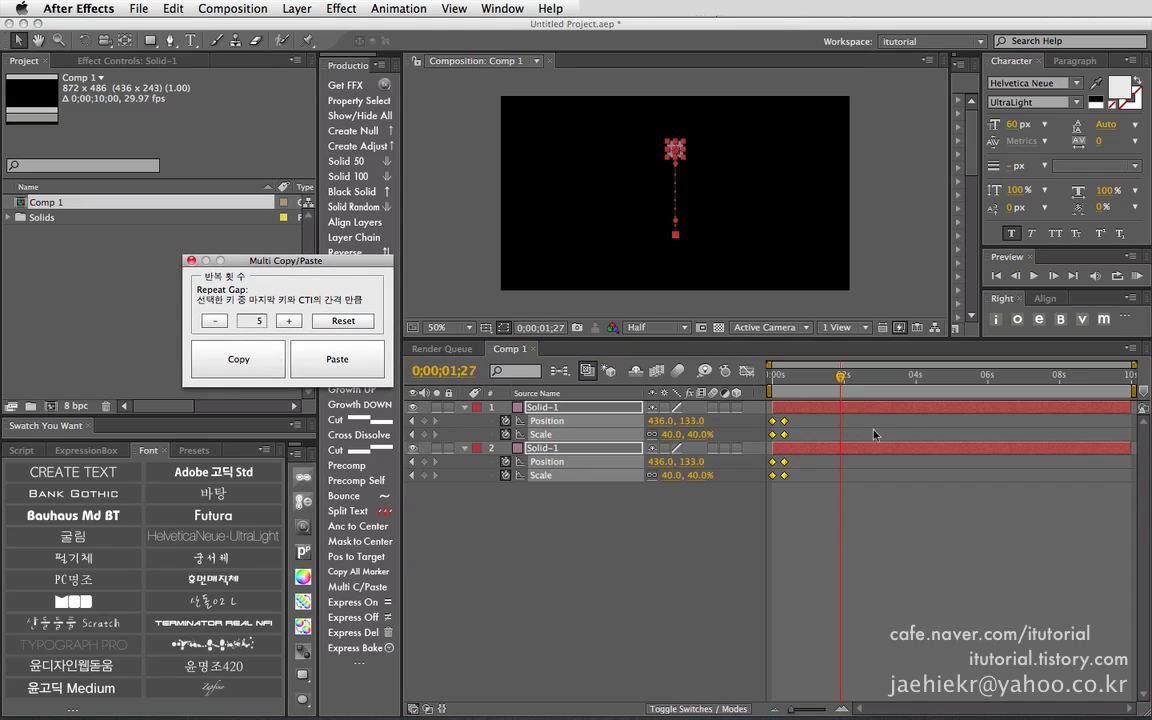
- Rename the upper Solid-1 layer to sss
click(548, 521)
click(549, 410)
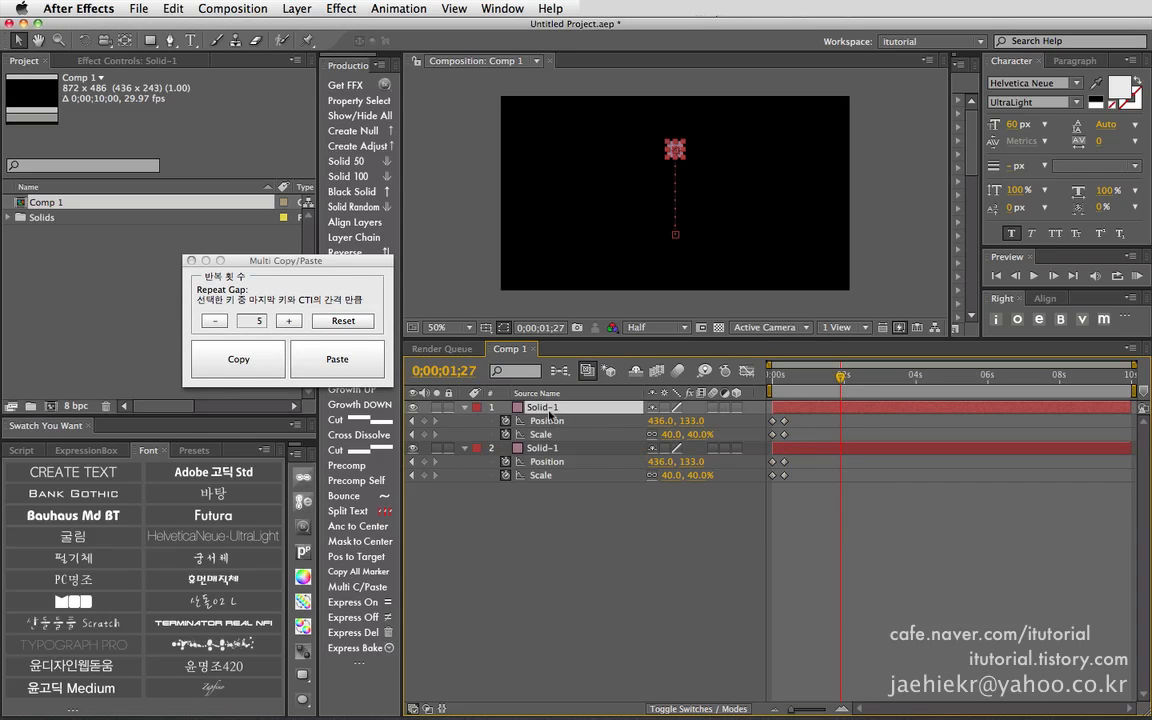
key(Return)
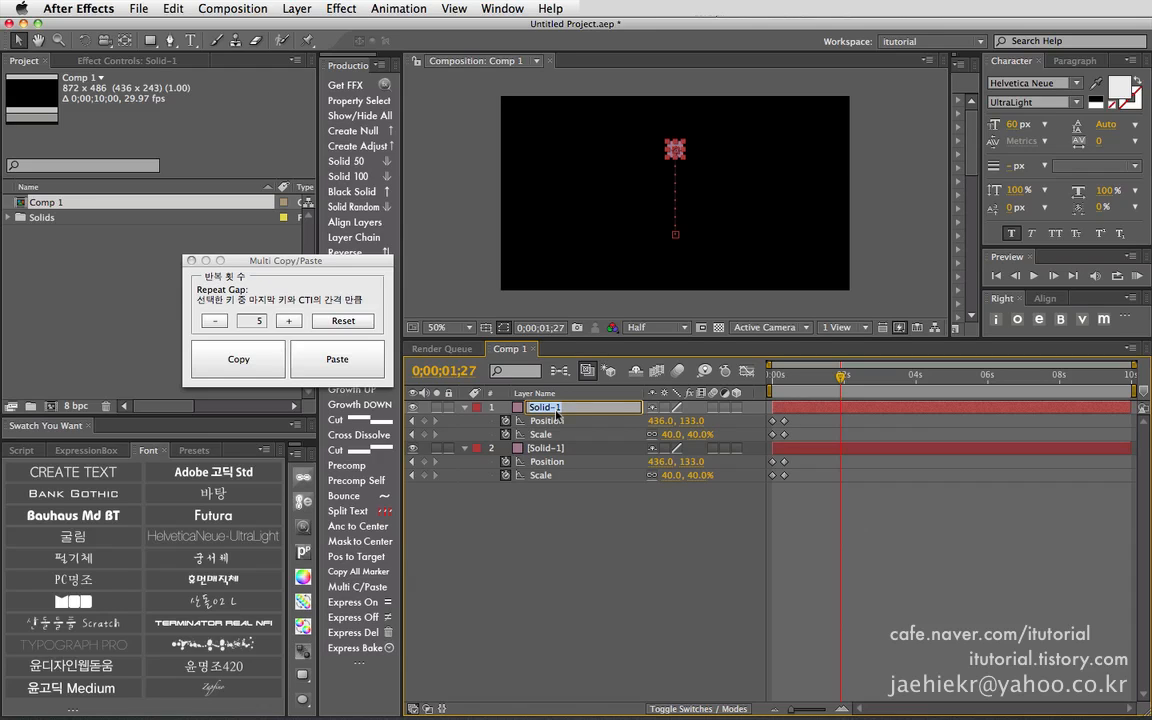
text(sss)
key(Return)
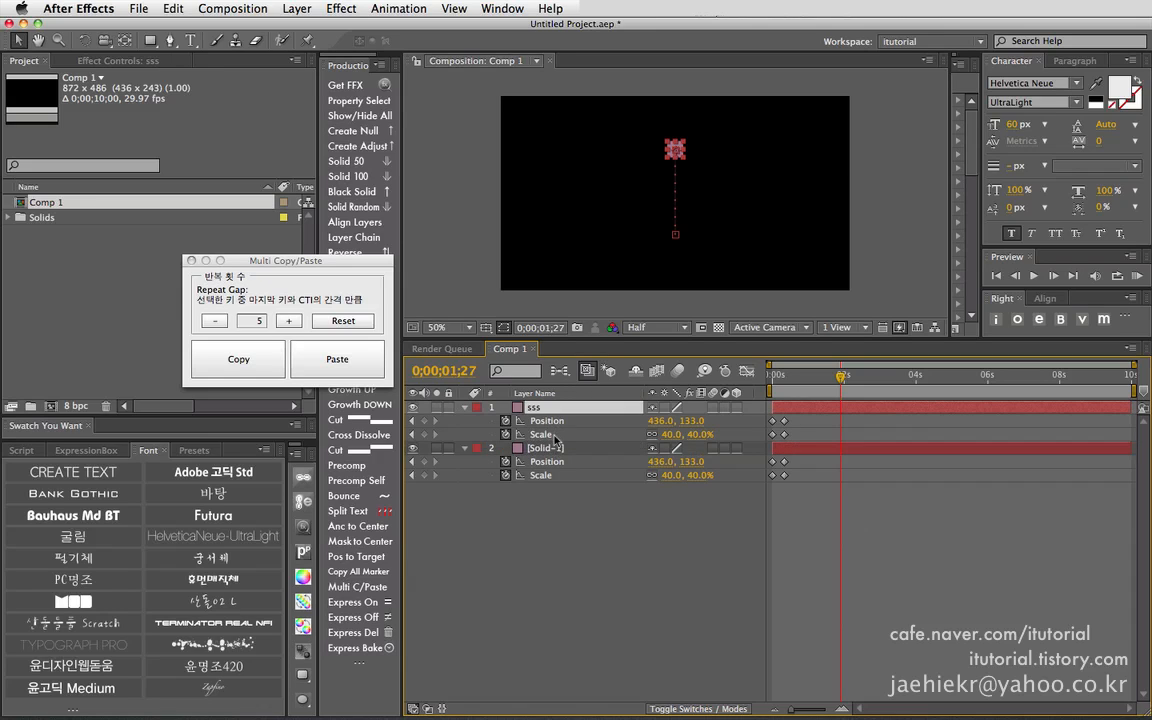
- Multi-copy the keyframes of sss and Solid-1, multi-paste them five times from 0;00;01;27, and undo the paste
drag(816, 517, 660, 380)
click(249, 365)
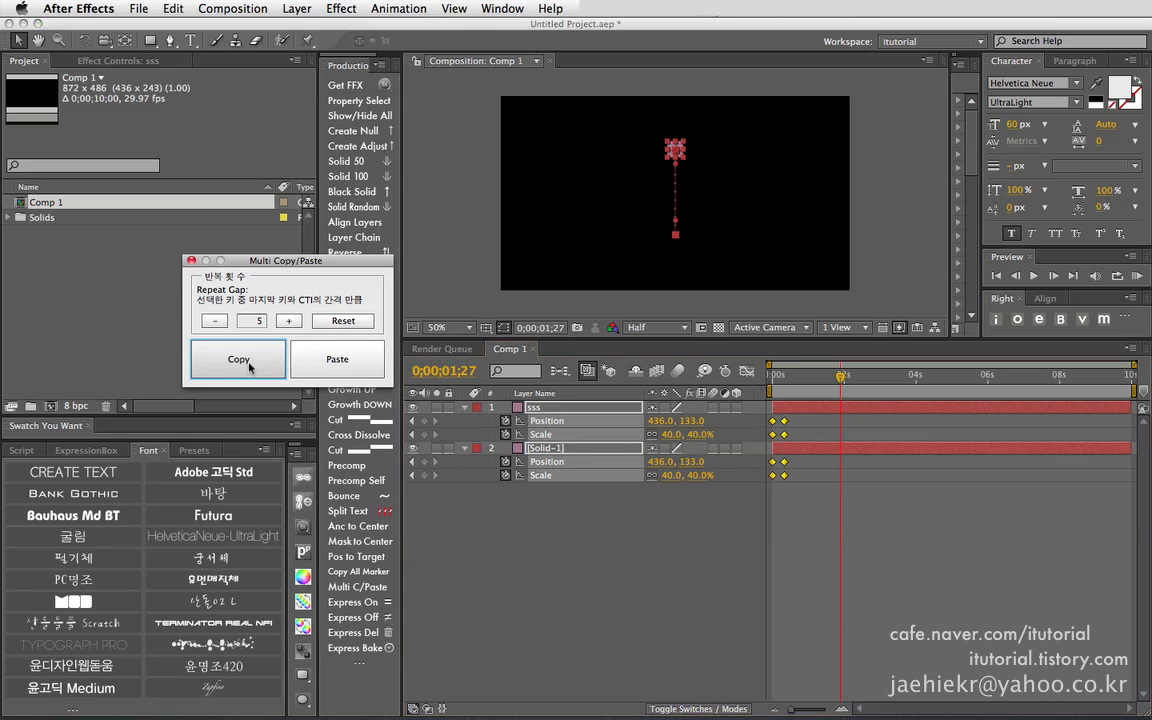
click(322, 358)
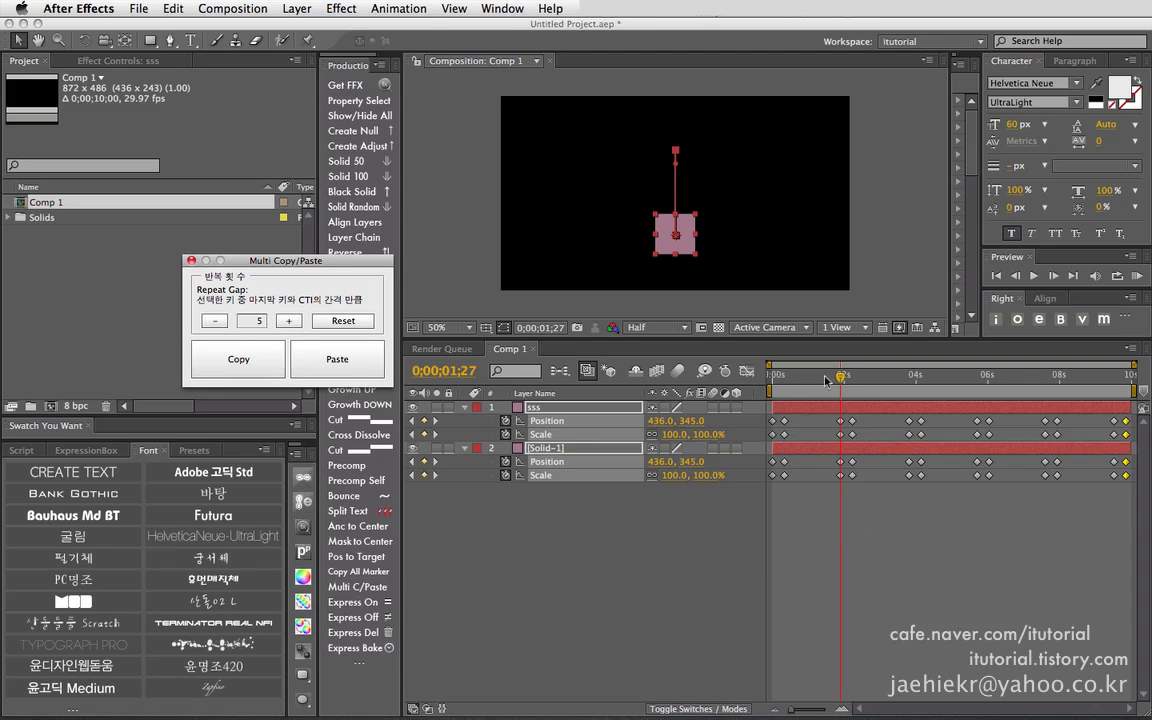
mouse_move(775, 377)
mouse_down()
mouse_move(1128, 395)
mouse_move(755, 385)
mouse_up()
key(super+z)
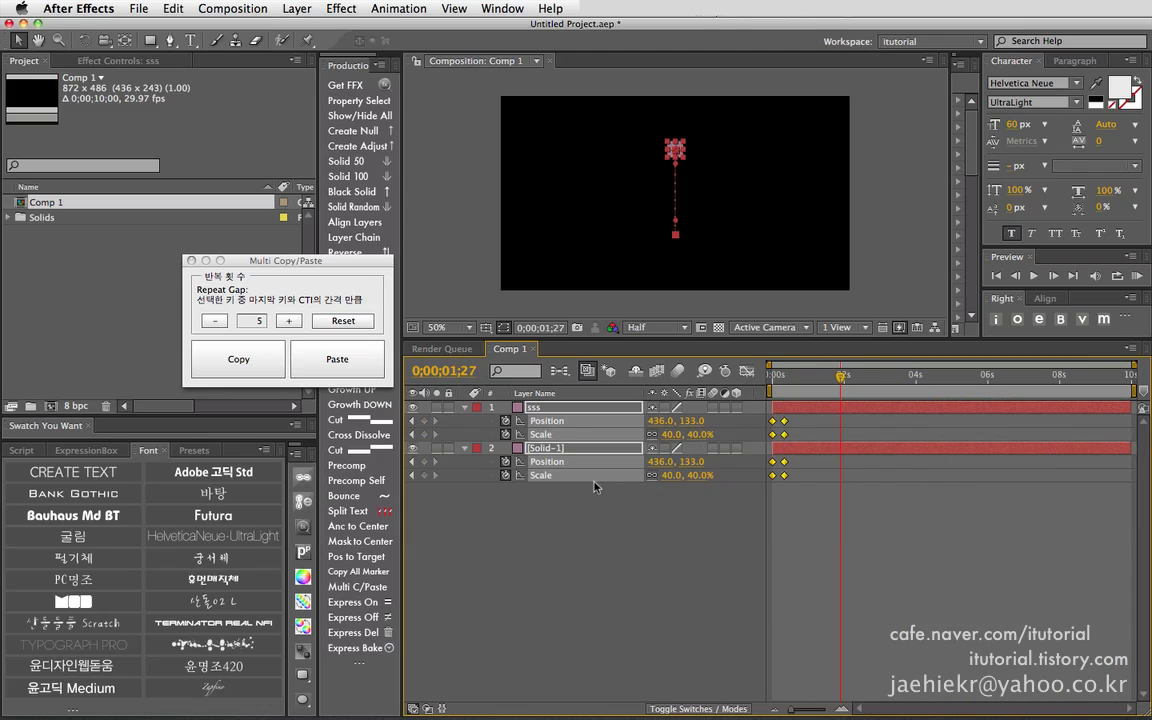
- Delete both solid layers from Comp 1 and move the Multi Copy/Paste window aside
click(548, 450)
key(Delete)
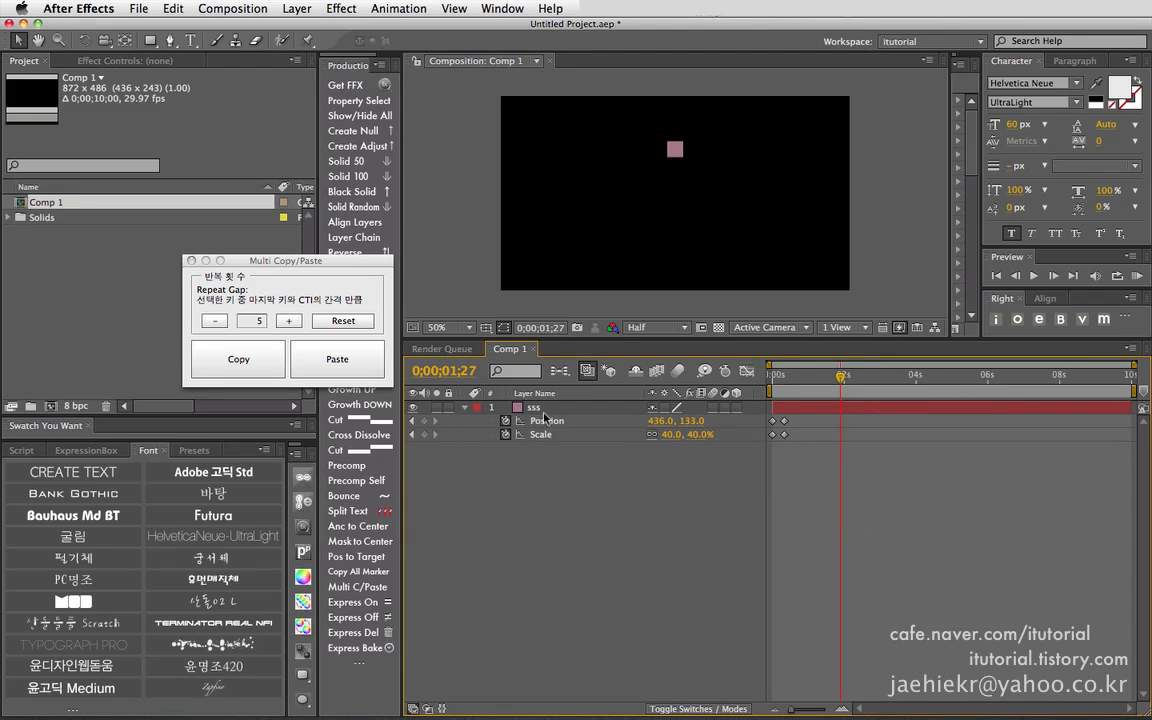
click(545, 410)
key(Delete)
drag(317, 266, 178, 213)
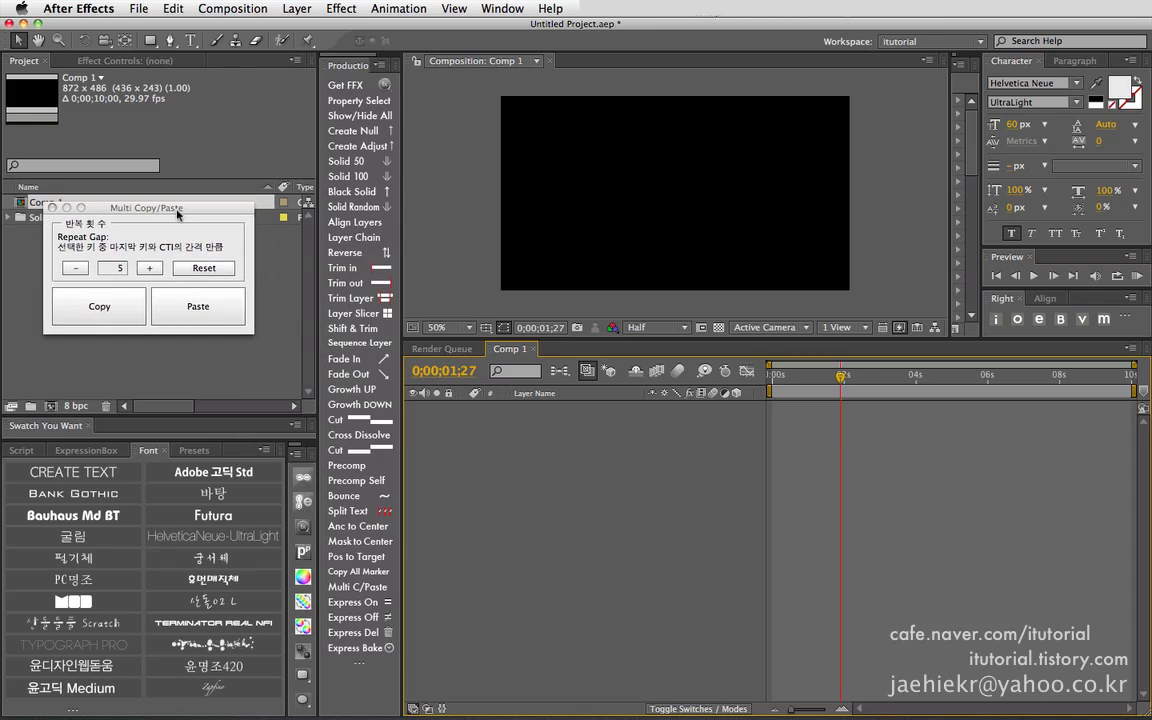
- Create five new solids in Comp 1 with the Solid 50 script
click(352, 161)
click(357, 164)
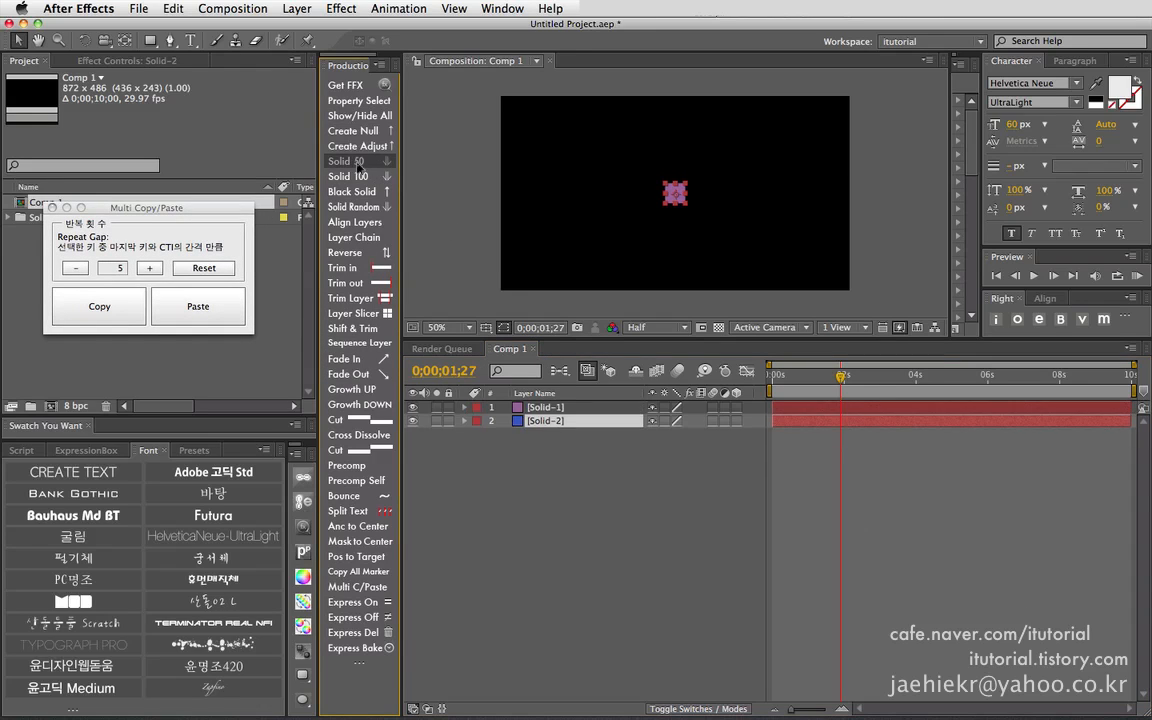
click(357, 164)
click(357, 164)
click(357, 164)
- Spread the five solids along the X axis with an Align Layers spacing of 26 and move the row to the frame's lower centre
drag(578, 488, 525, 401)
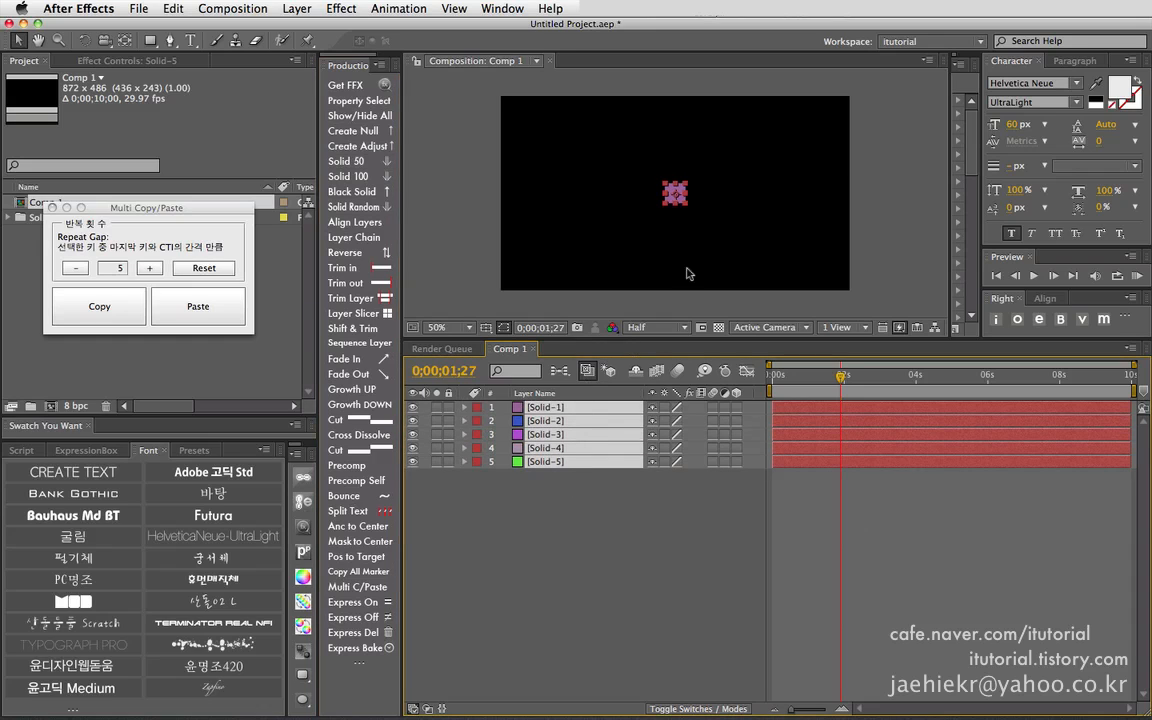
click(351, 221)
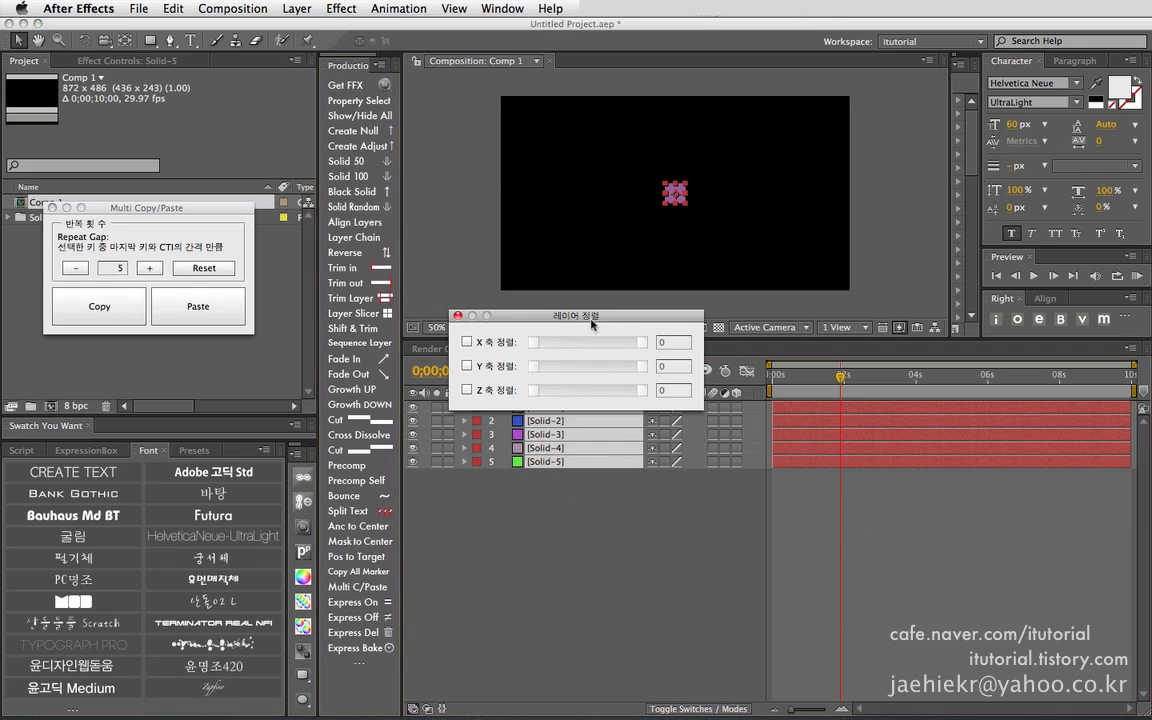
drag(520, 312, 565, 339)
click(429, 331)
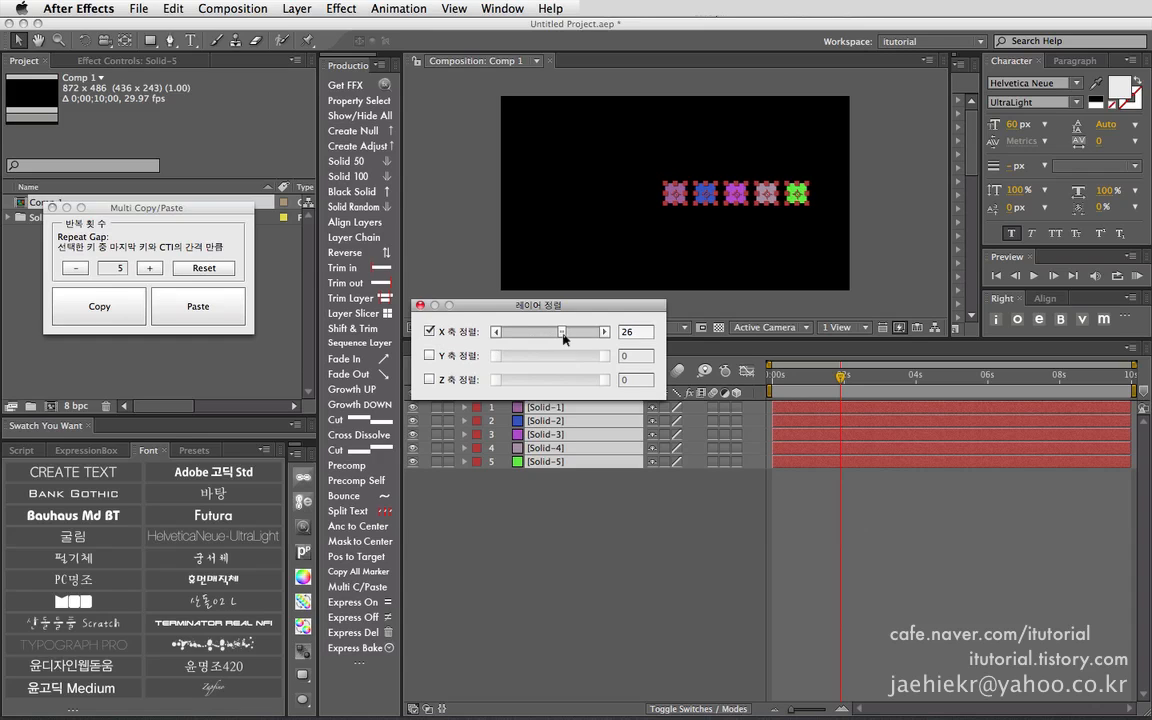
click(420, 304)
drag(709, 199, 647, 258)
- Set Position, Scale and Rotation keyframes on all five solids at 0;00;00;00
key(Home)
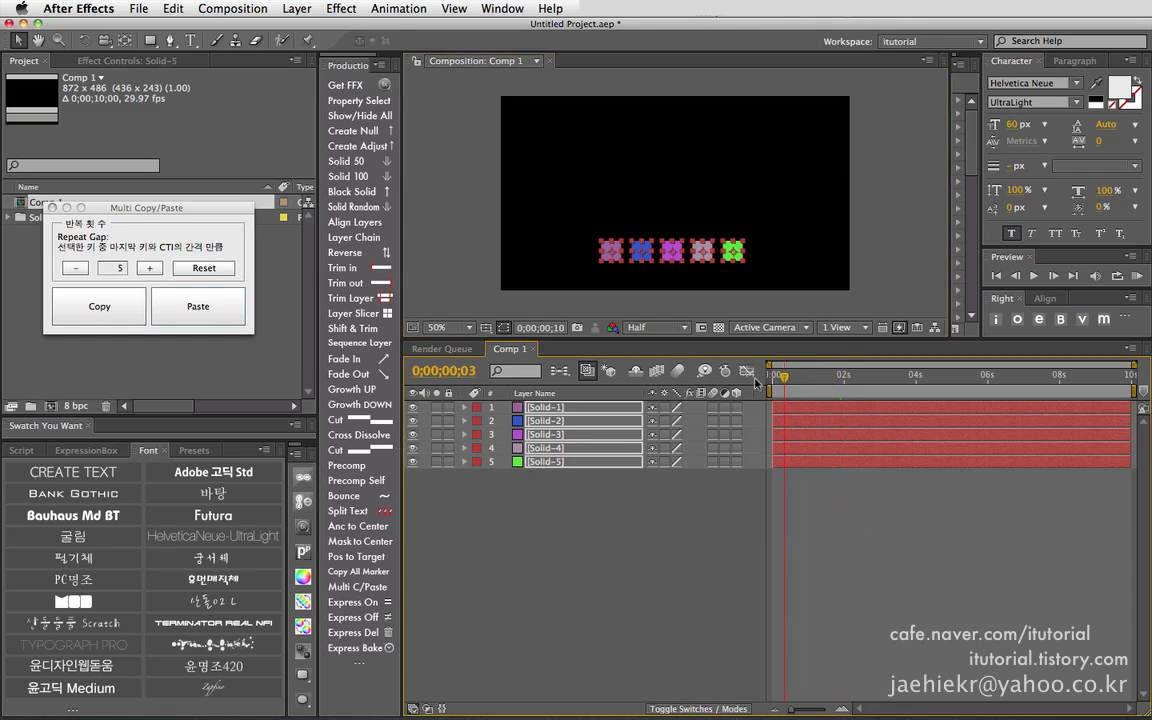
click(585, 487)
key(ctrl+a)
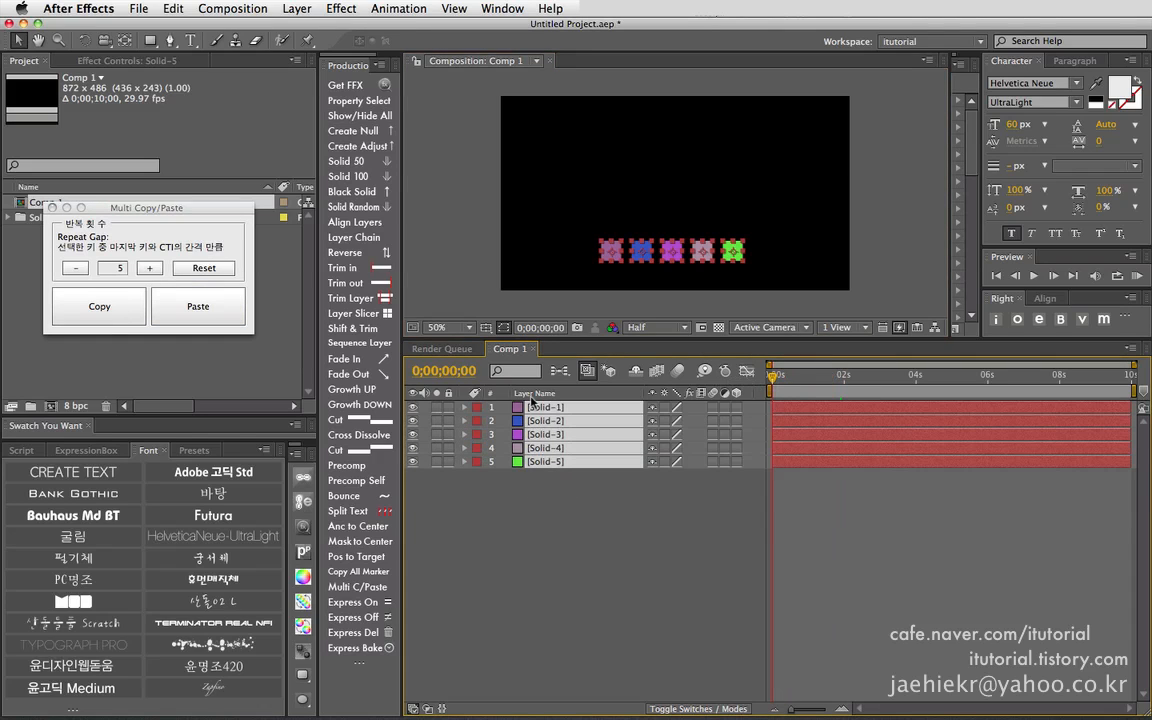
key(p)
key(shift+s)
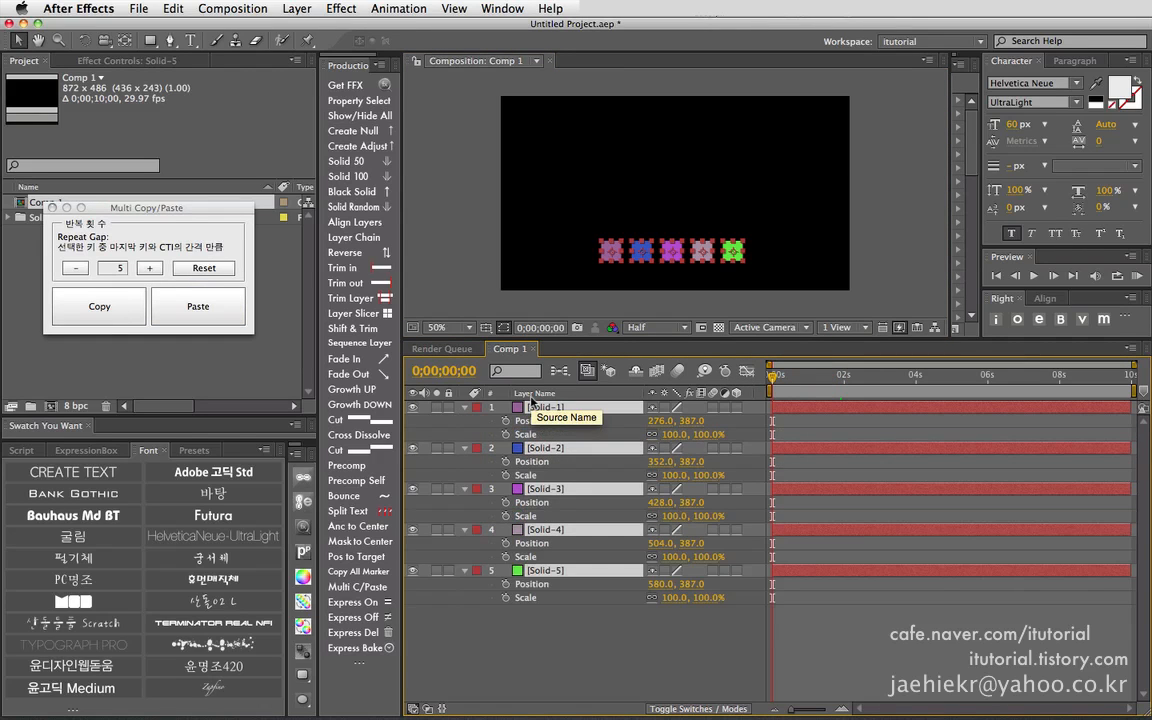
key(shift+r)
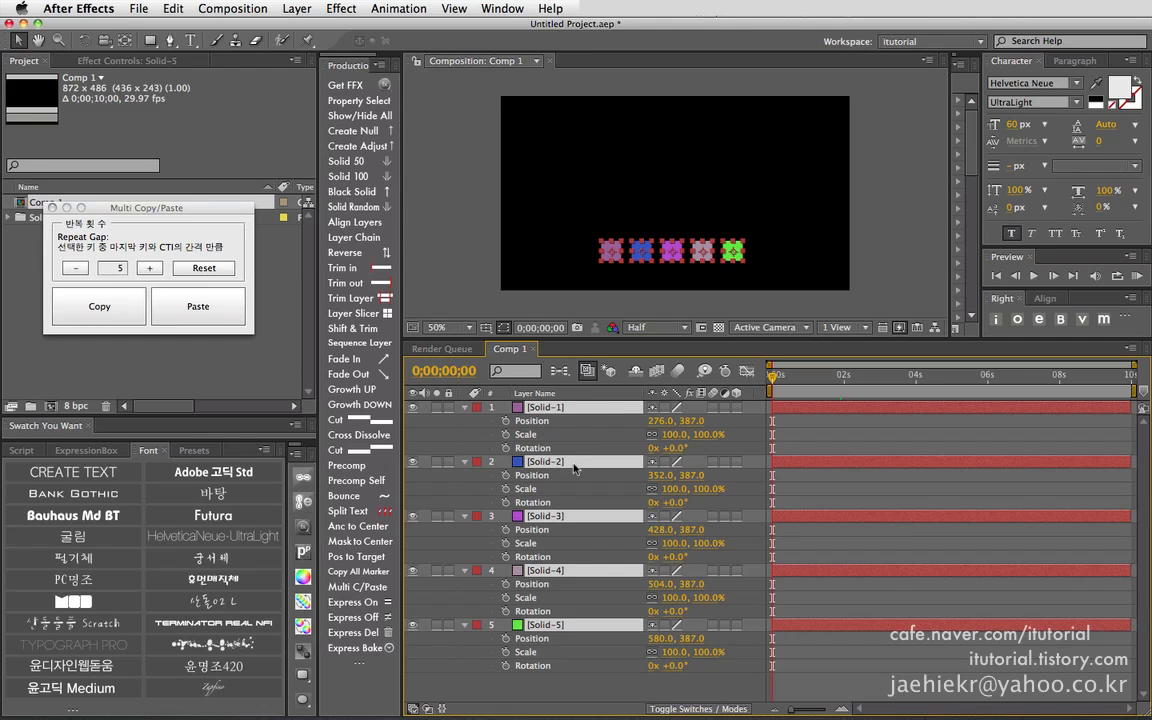
key(alt+shift+p)
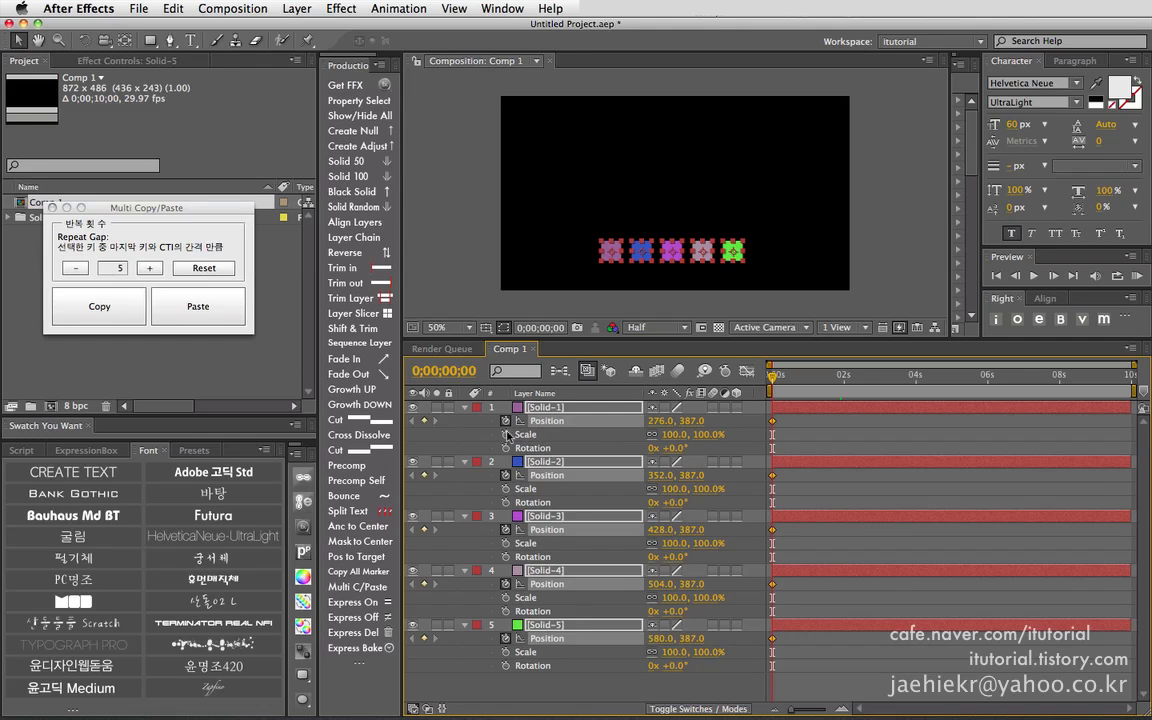
key(alt+shift+s)
key(alt+shift+r)
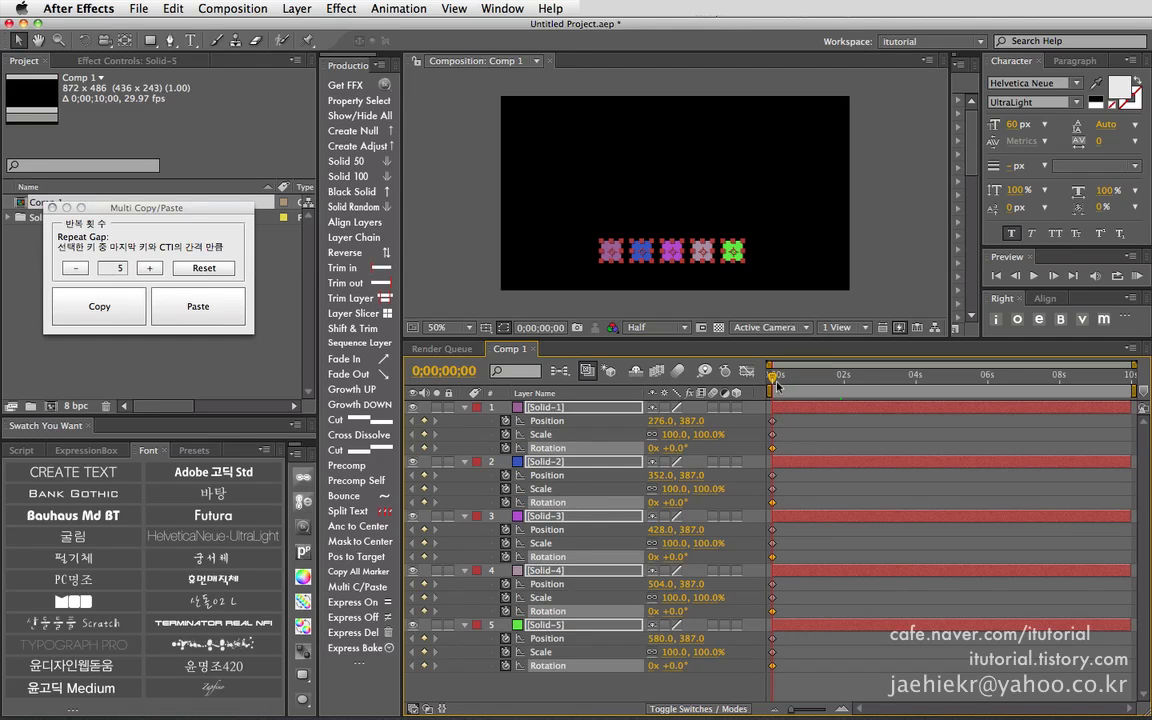
- Keyframe the five solids' Position at 0;00;00;15 by moving the row straight up to a Y position of about 127
drag(773, 378, 791, 380)
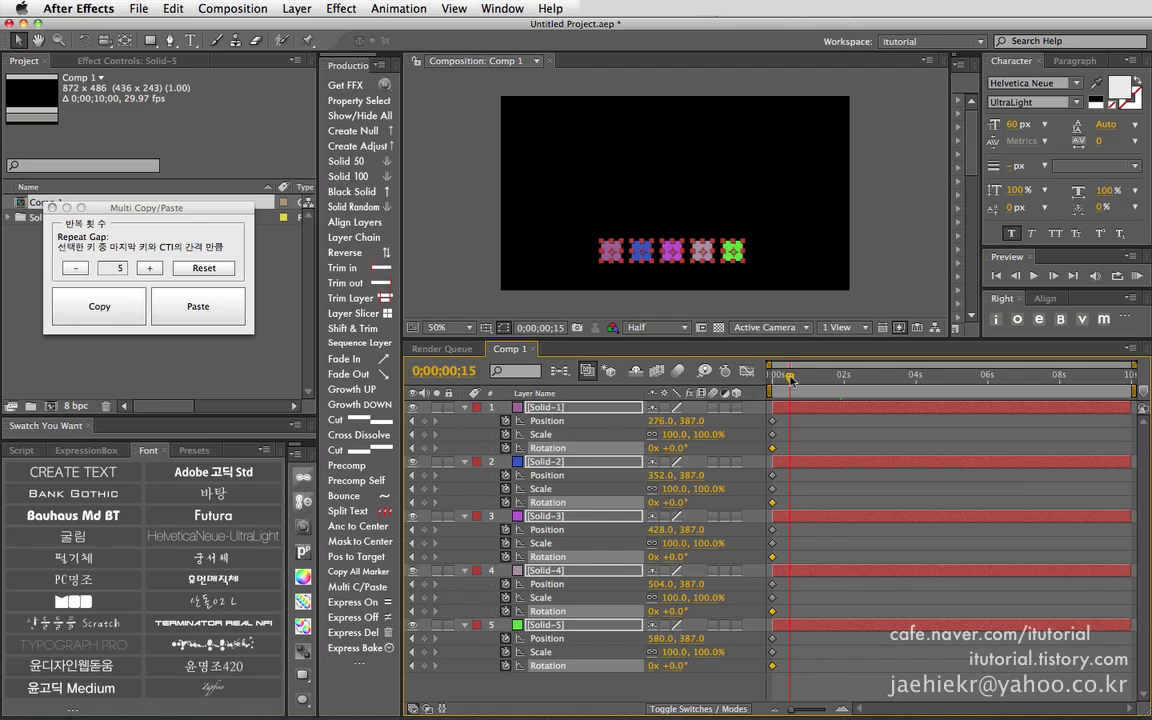
drag(611, 250, 611, 147)
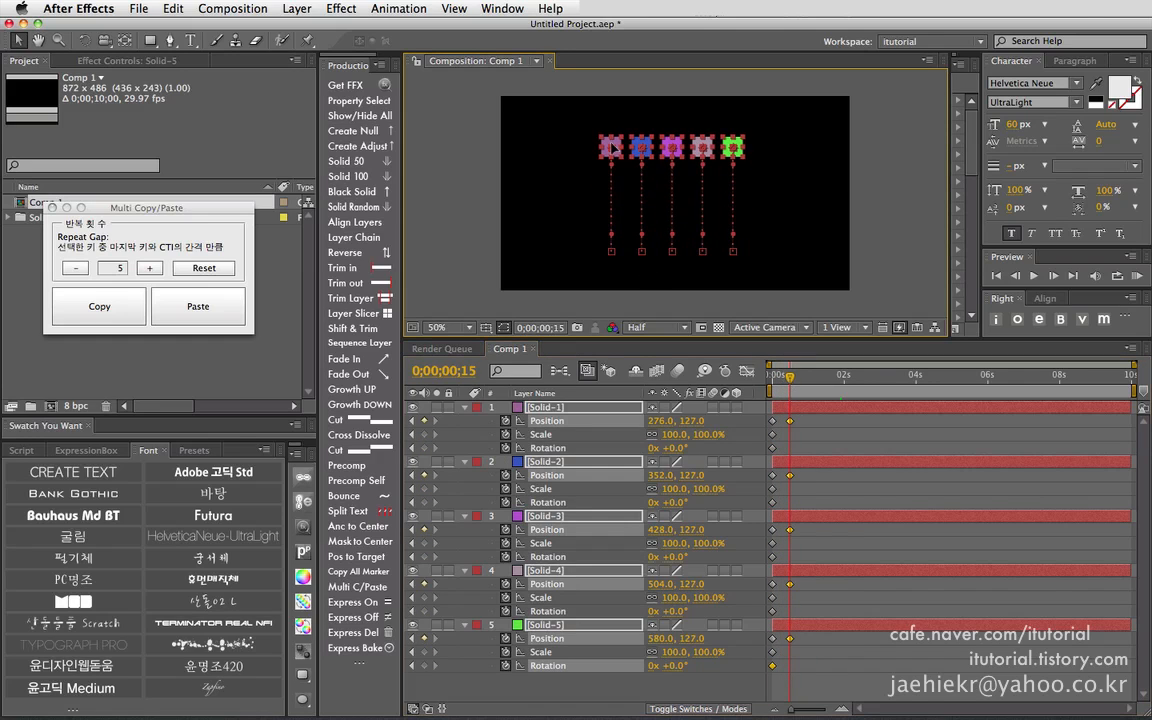
- Keyframe all five solids at 0;00;00;15 with Scale at 139% and Rotation at 39°
drag(674, 433, 712, 445)
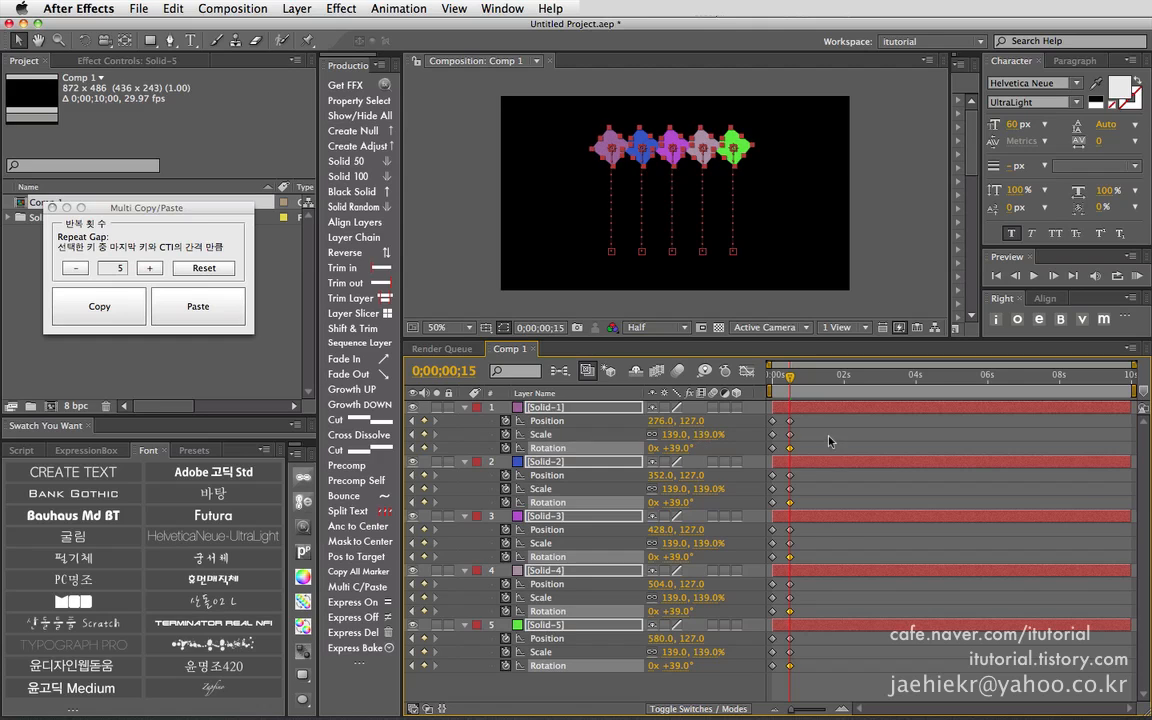
click(806, 531)
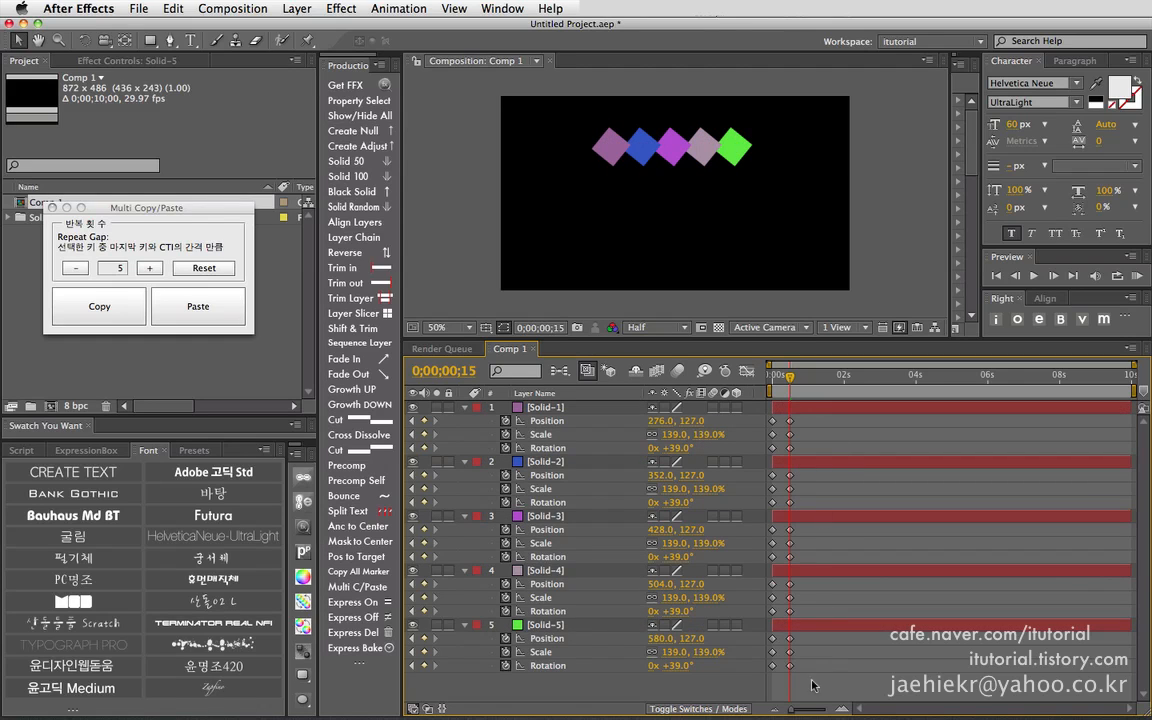
- Copy all keyframes of the five solids with Multi Copy/Paste and paste them five times from 0;00;01;00
drag(812, 685, 672, 352)
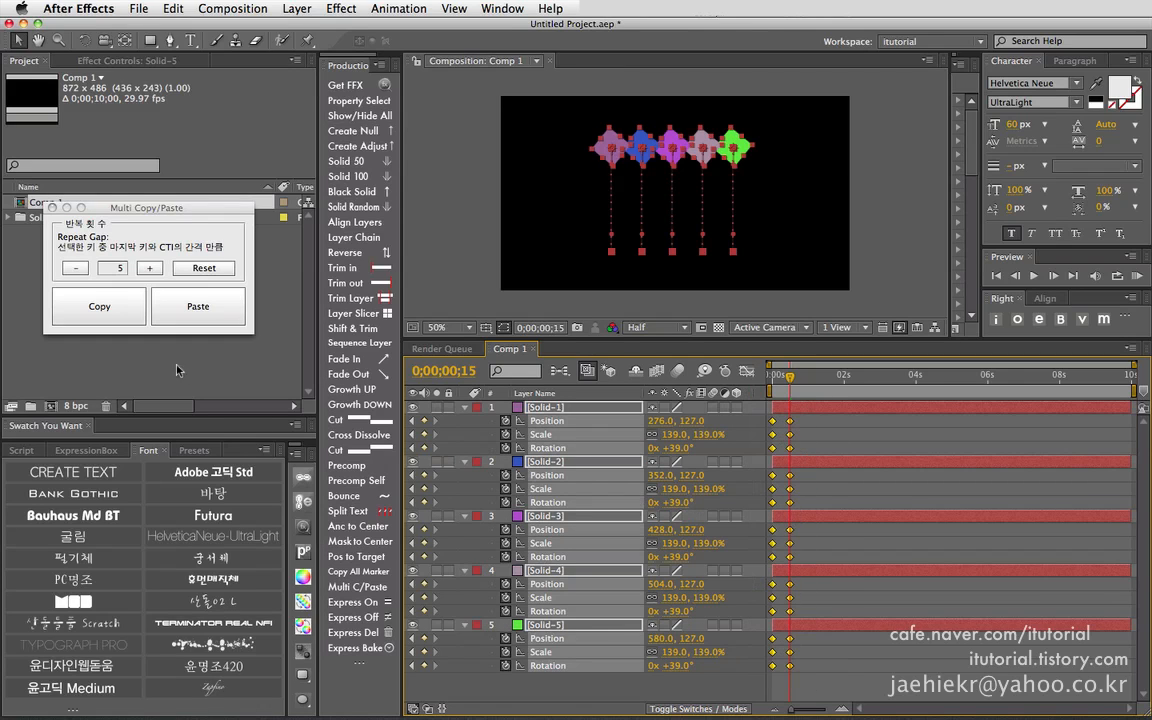
click(133, 306)
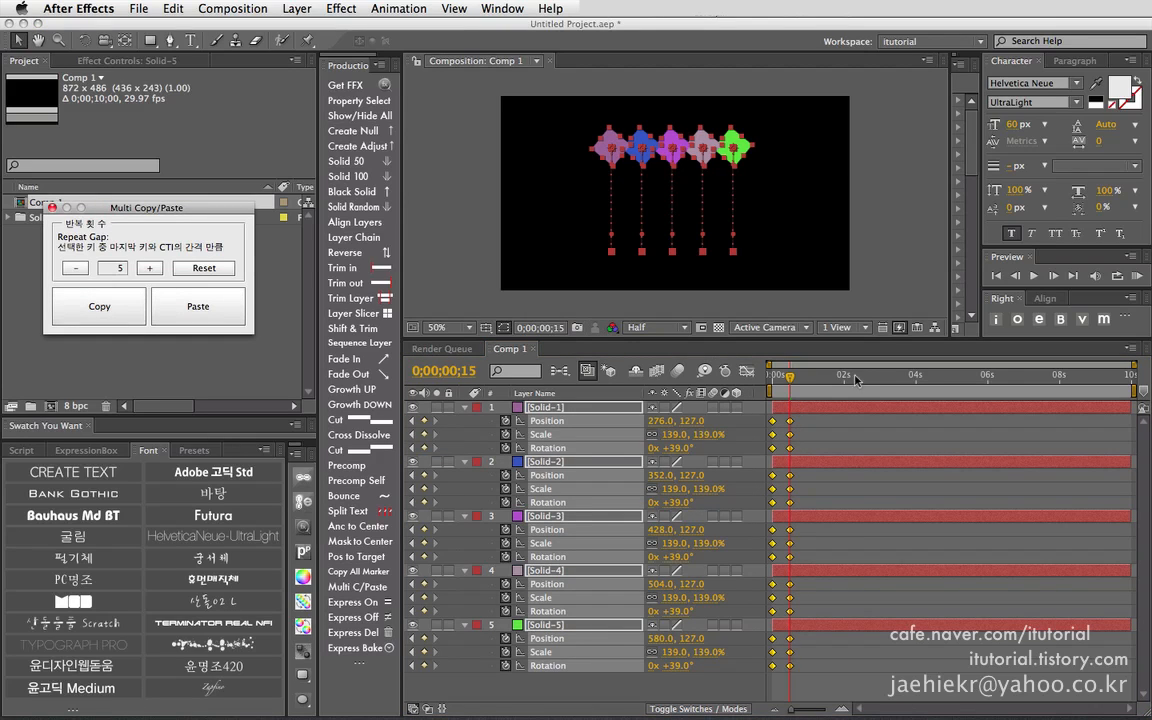
mouse_move(818, 378)
mouse_down()
mouse_move(834, 378)
mouse_move(777, 382)
mouse_move(810, 388)
mouse_up()
click(763, 386)
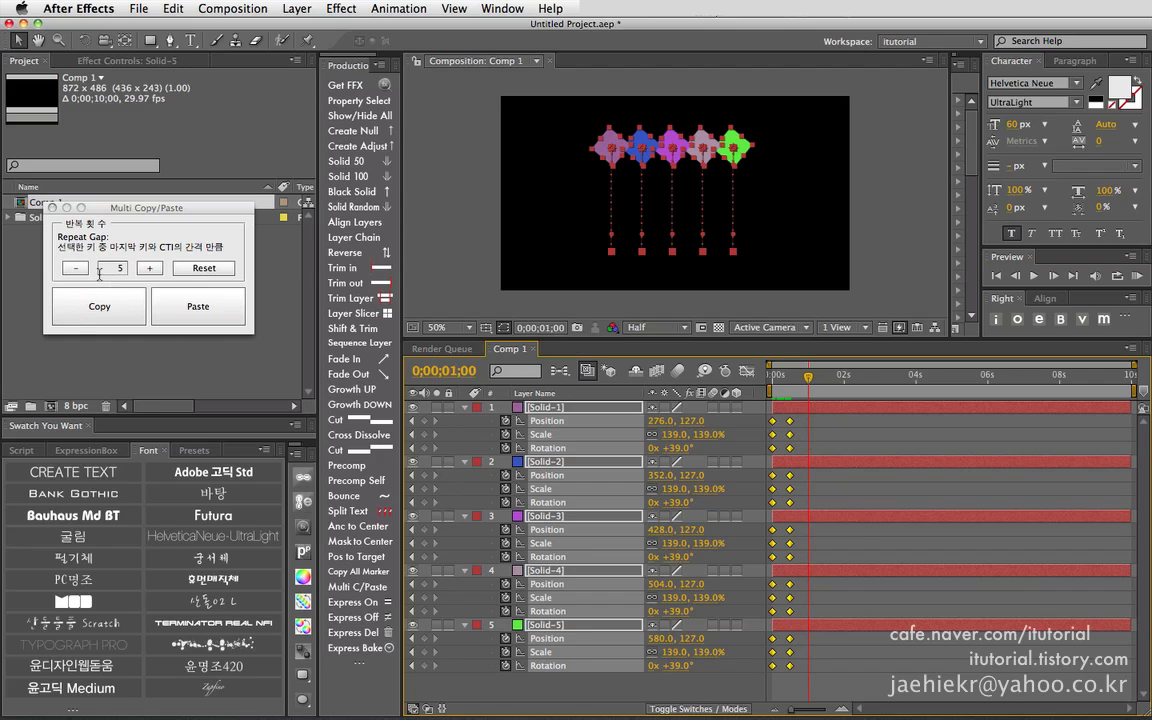
click(195, 305)
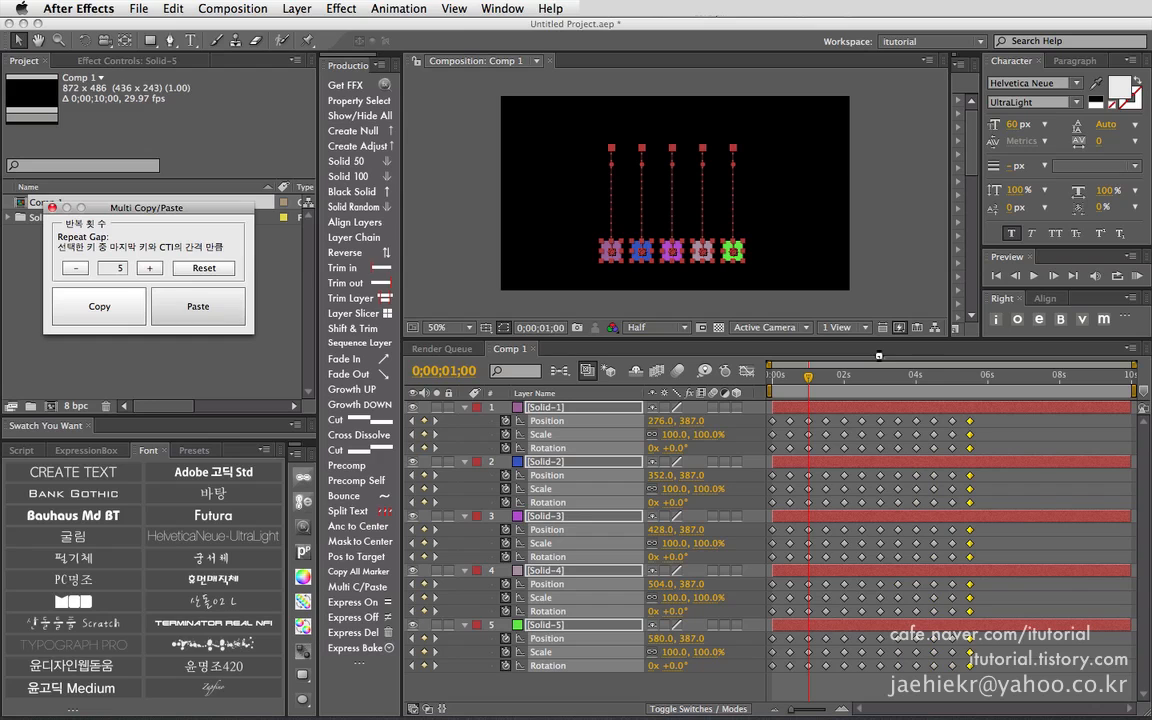
- Preview the repeated animation of the five solids and undo the paste
key(space)
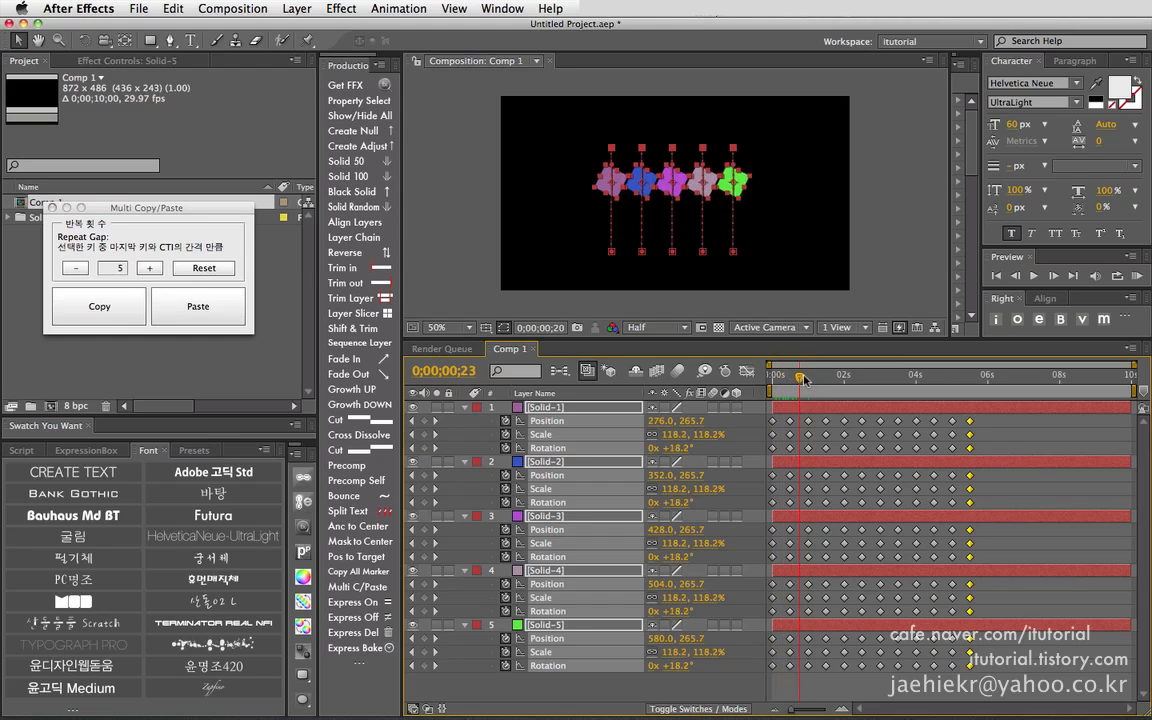
drag(828, 378, 901, 378)
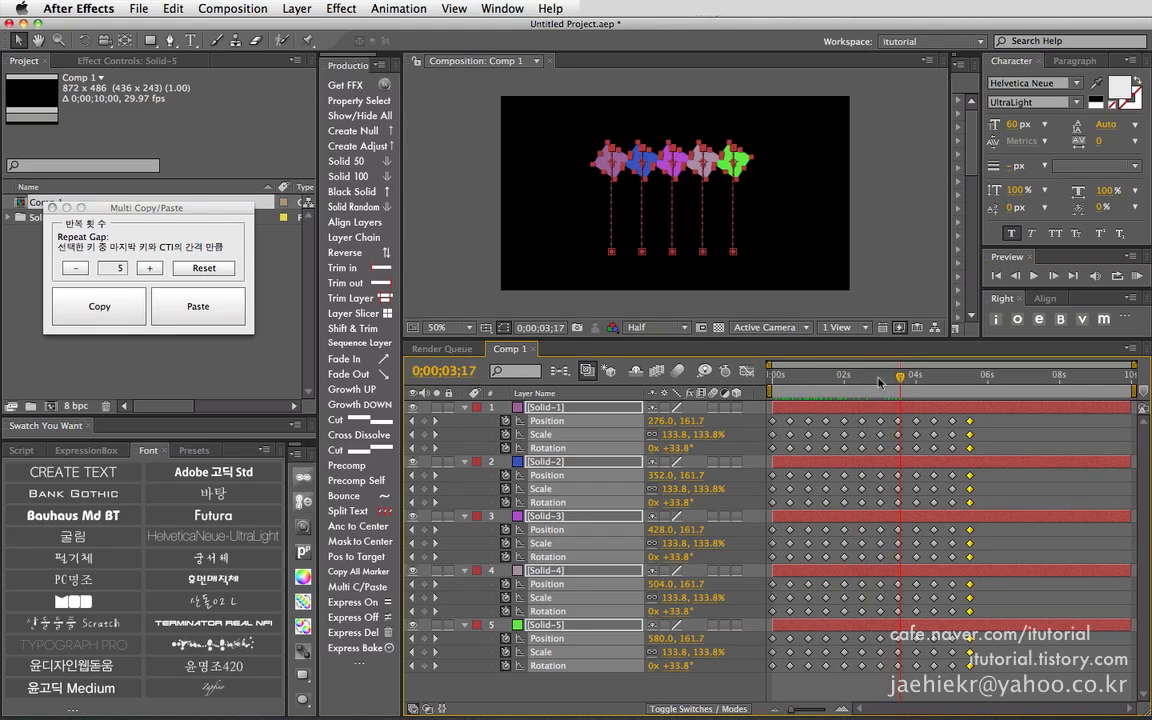
key(ctrl+z)
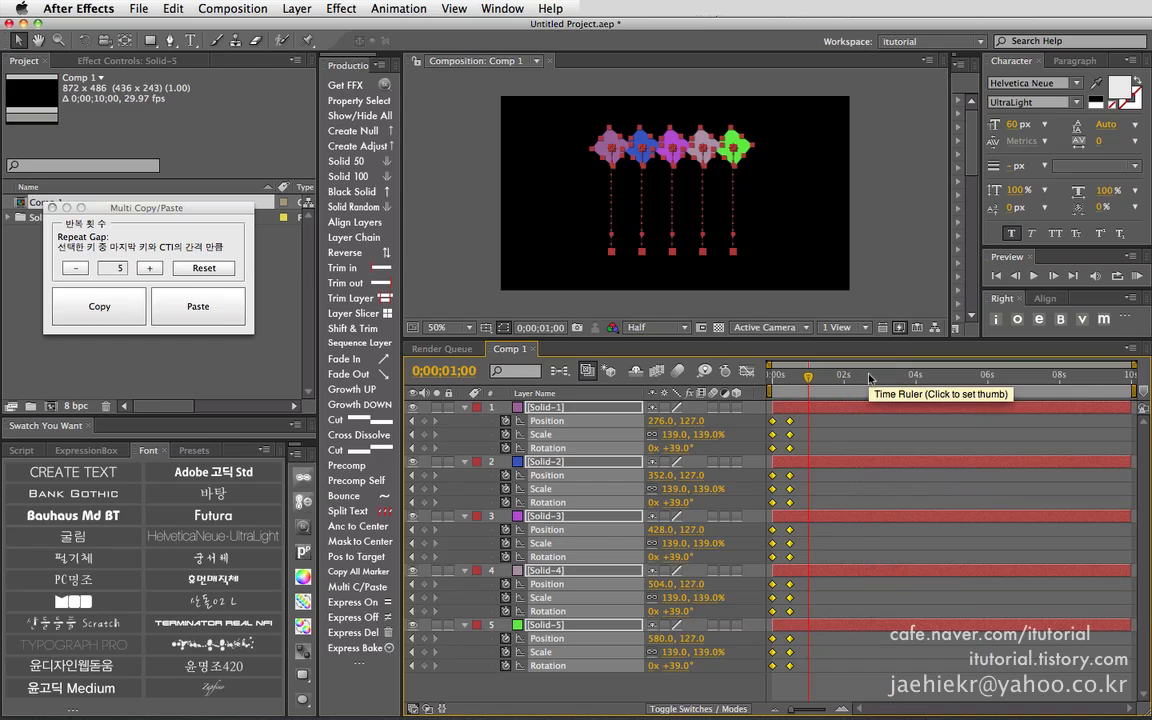
- Move Solid-1's second Scale keyframe to 0;00;00;11 and its second Rotation keyframe to 0;00;00;22
click(799, 451)
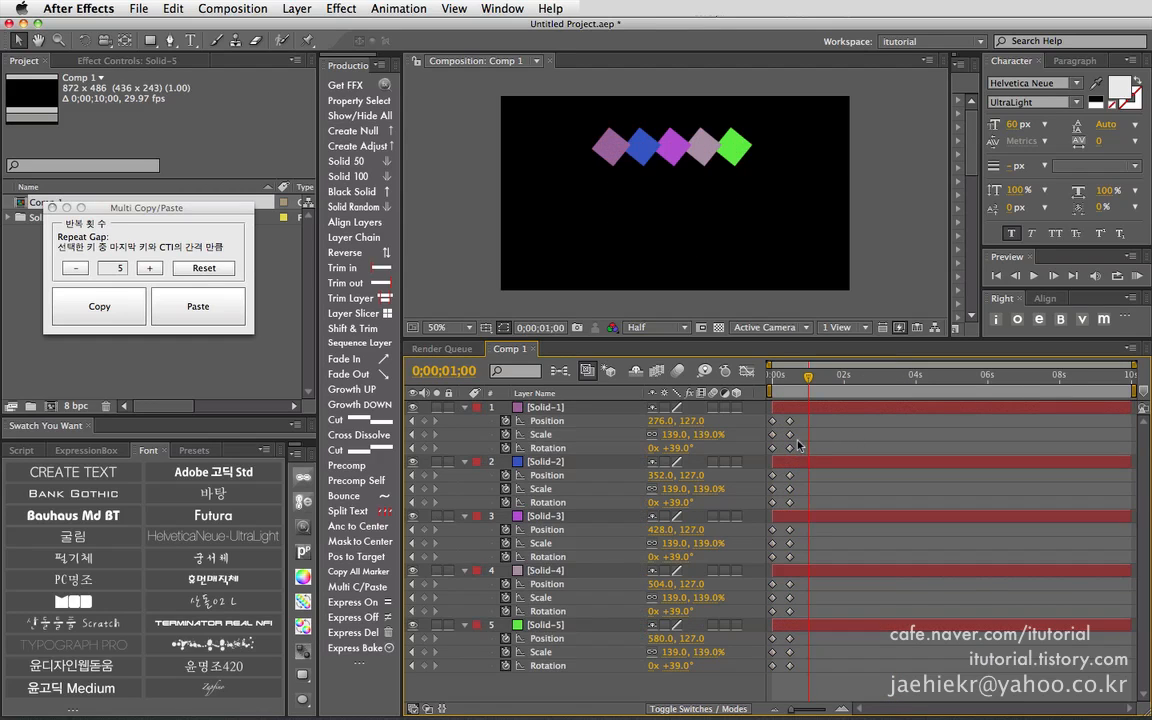
click(789, 434)
drag(789, 448, 799, 448)
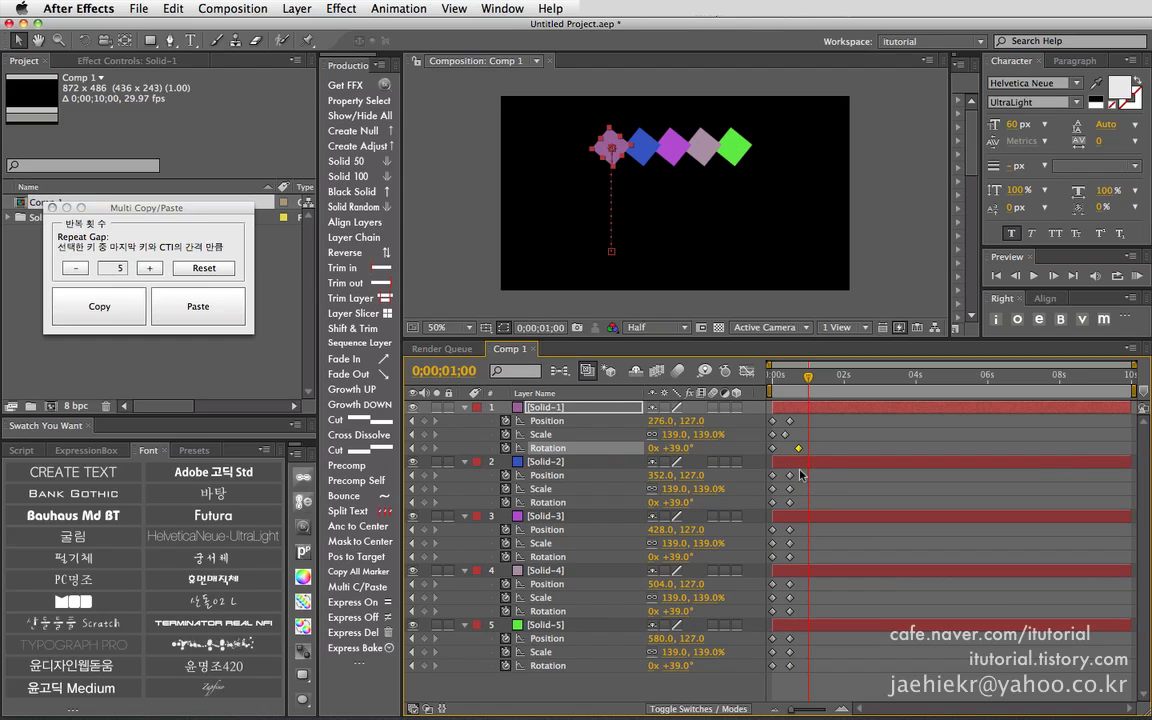
- Shift individual Position, Scale and Rotation keyframes of the solids, mainly Solid-2 to Solid-5, to irregular times within the first second
click(789, 489)
double_click(789, 489)
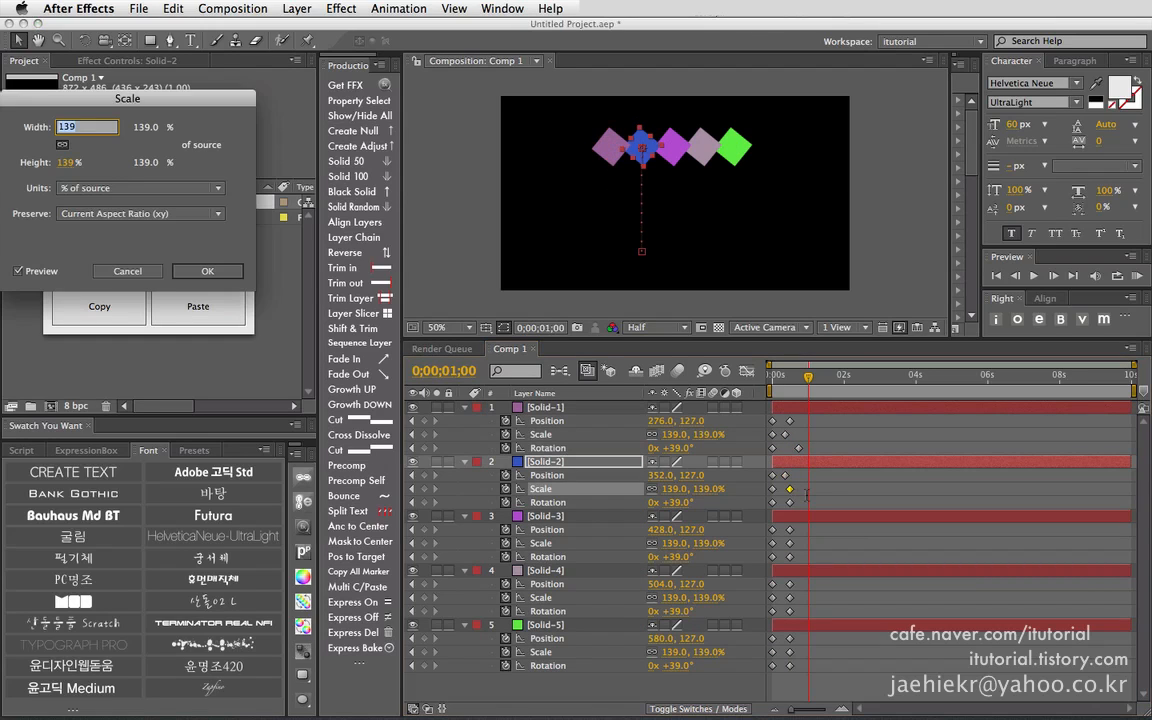
click(128, 271)
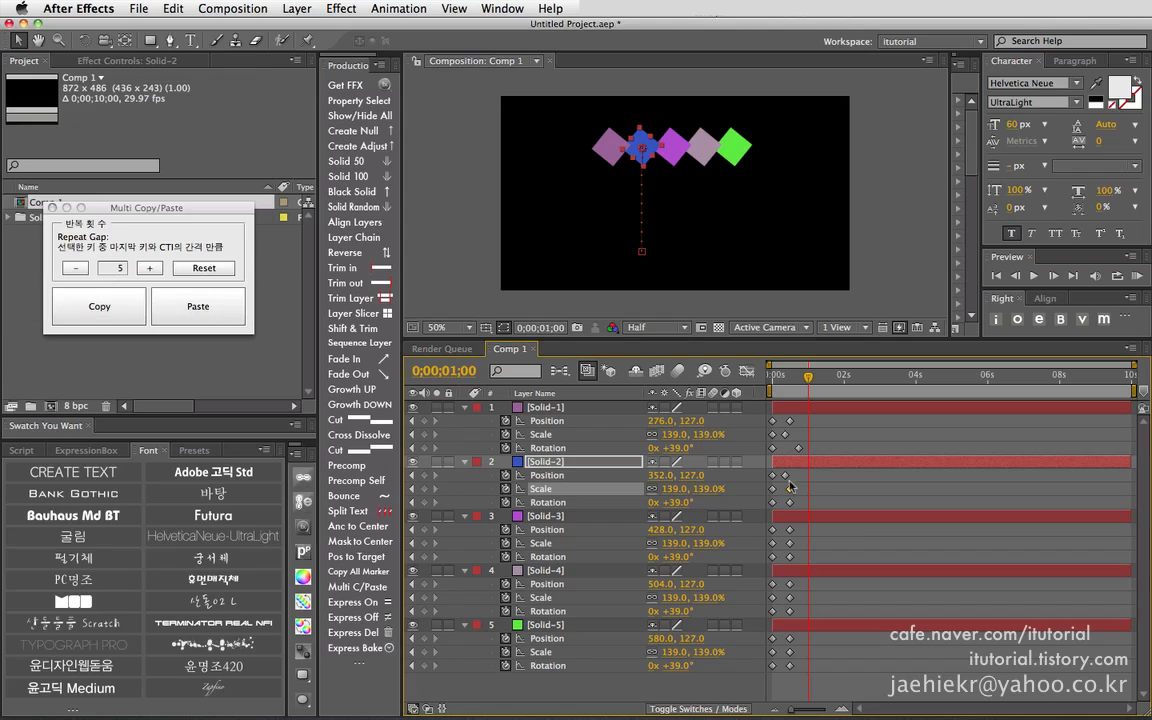
drag(790, 503, 781, 544)
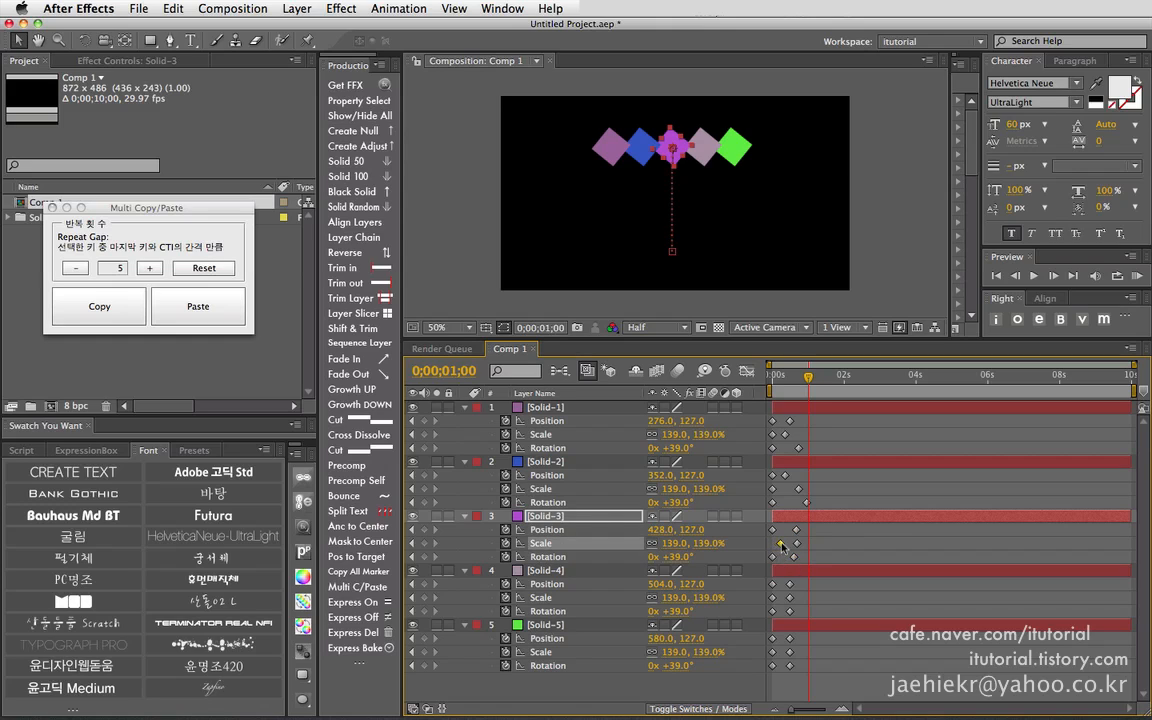
drag(772, 489, 777, 448)
drag(790, 584, 764, 400)
click(789, 652)
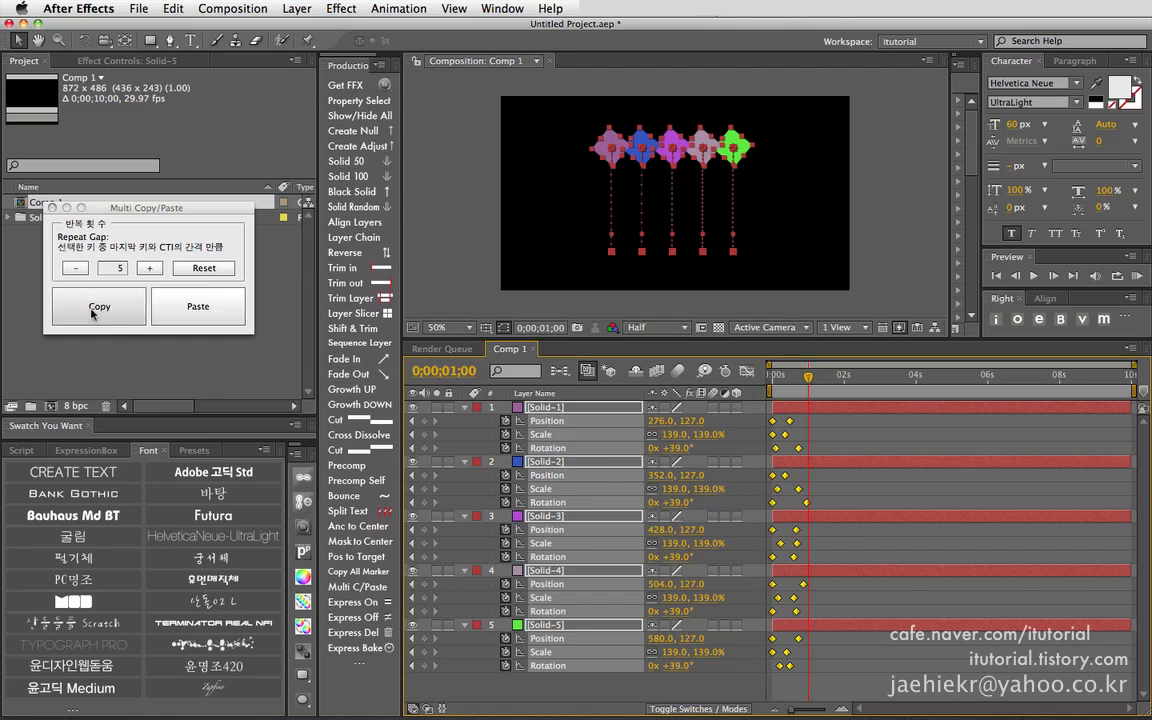
- Reduce the Multi Copy/Paste repeat count to 3
click(82, 273)
click(76, 268)
click(76, 268)
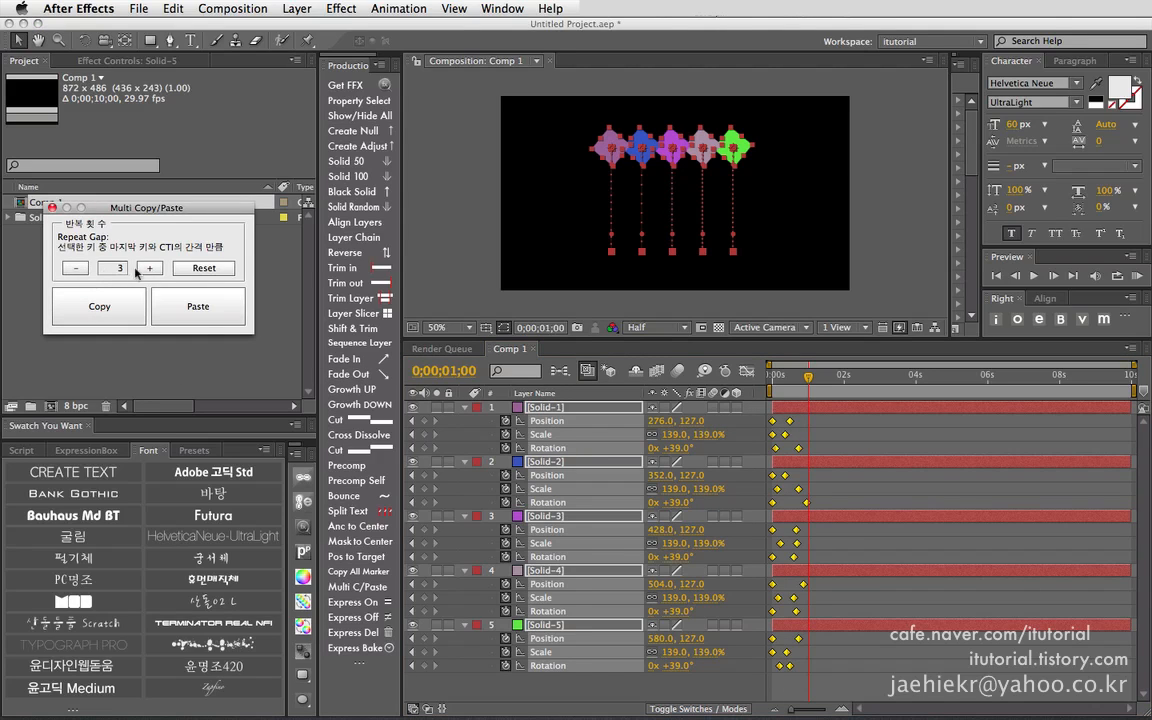
- Try pasting the staggered keyframes three times from 0;00;02;06 and undo the paste
drag(815, 376, 853, 377)
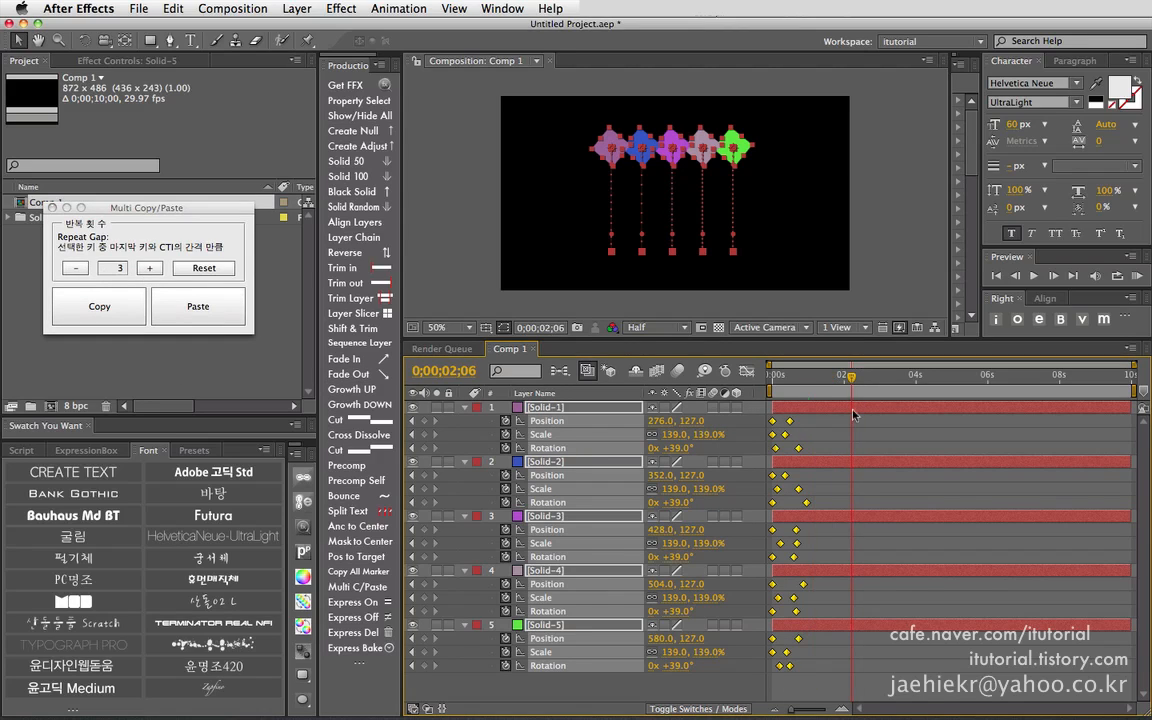
click(228, 303)
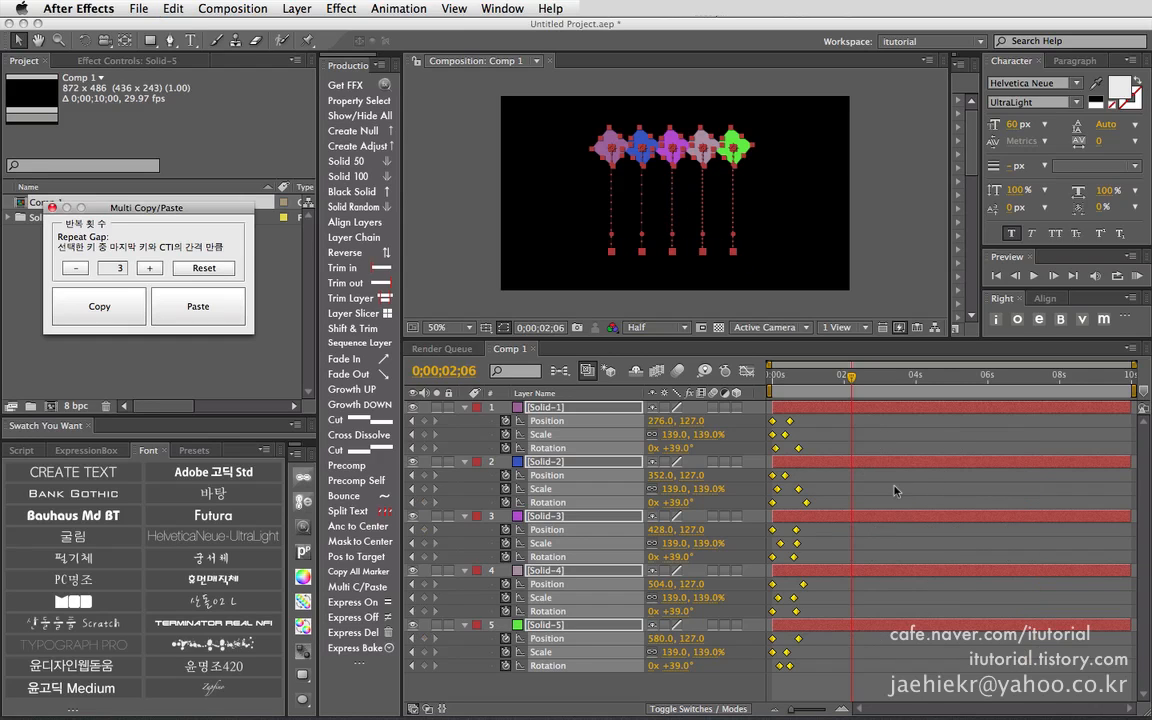
key(super+z)
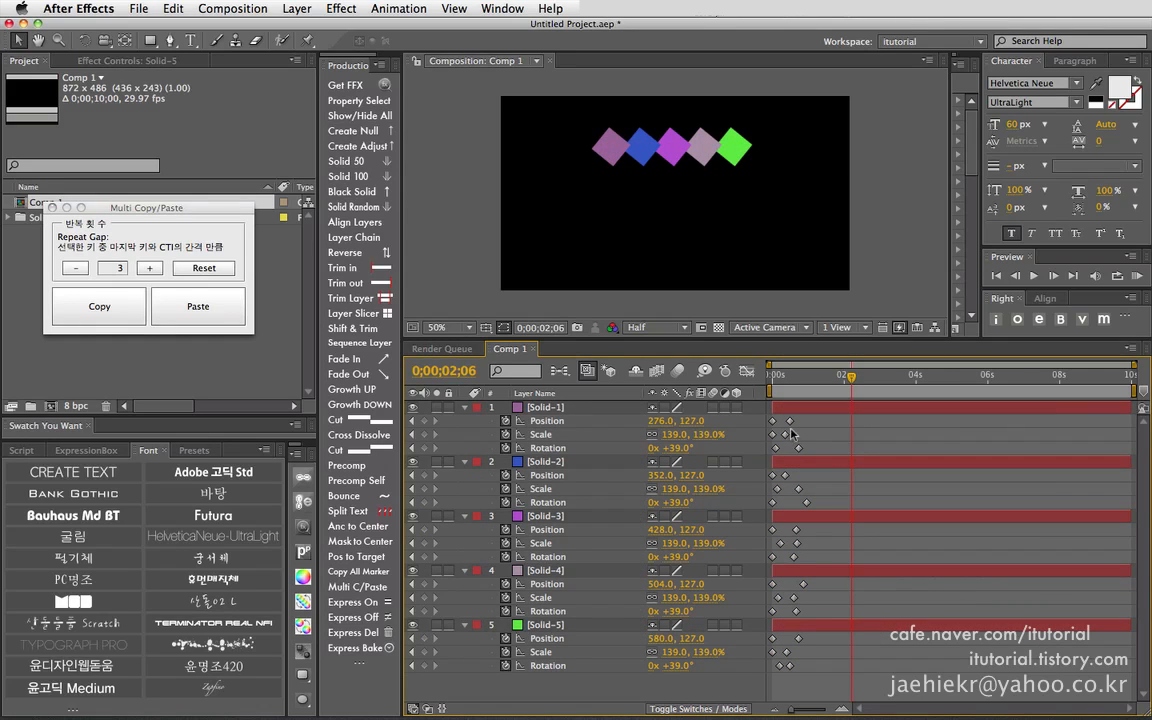
- Select an uneven mix of individual Position, Scale and Rotation keyframes across the five solids and copy them with Multi Copy/Paste
click(789, 421)
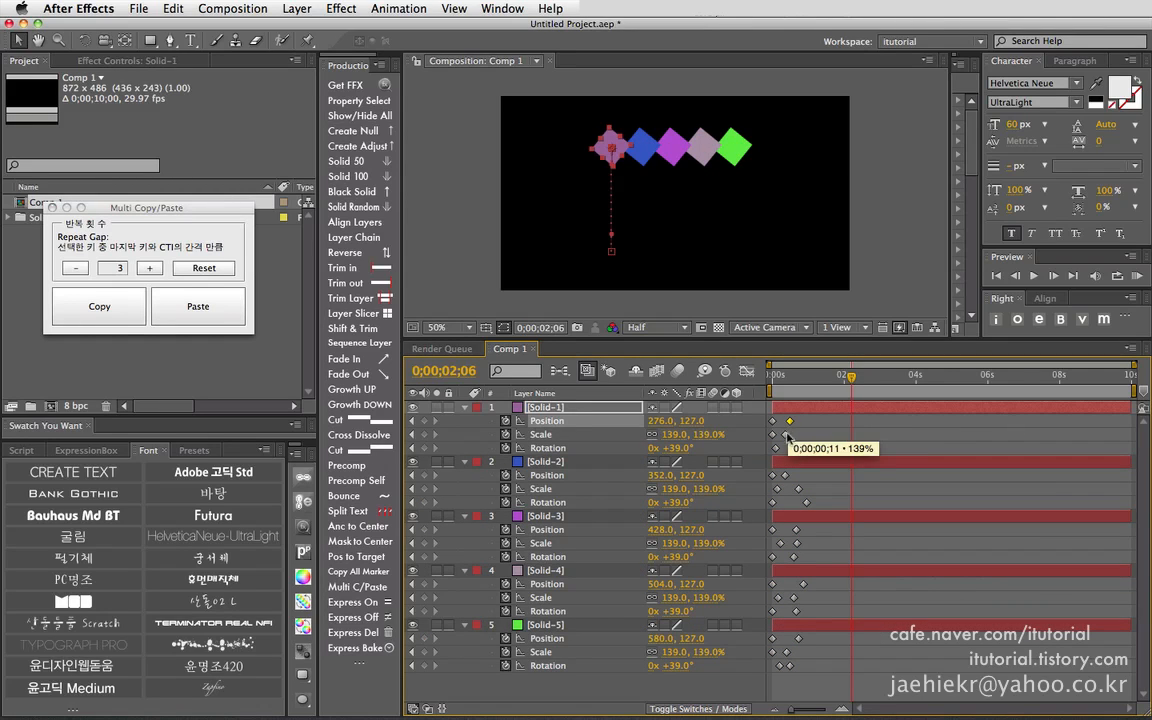
shift+click(772, 435)
shift+click(785, 435)
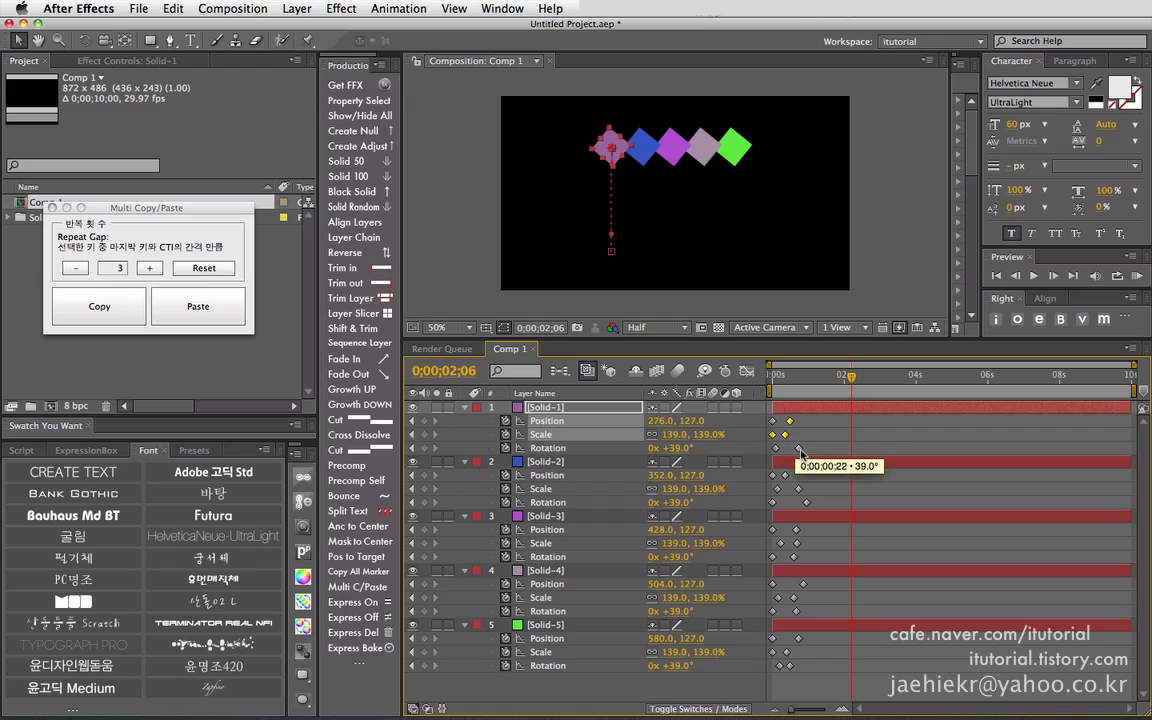
shift+click(798, 448)
shift+click(785, 476)
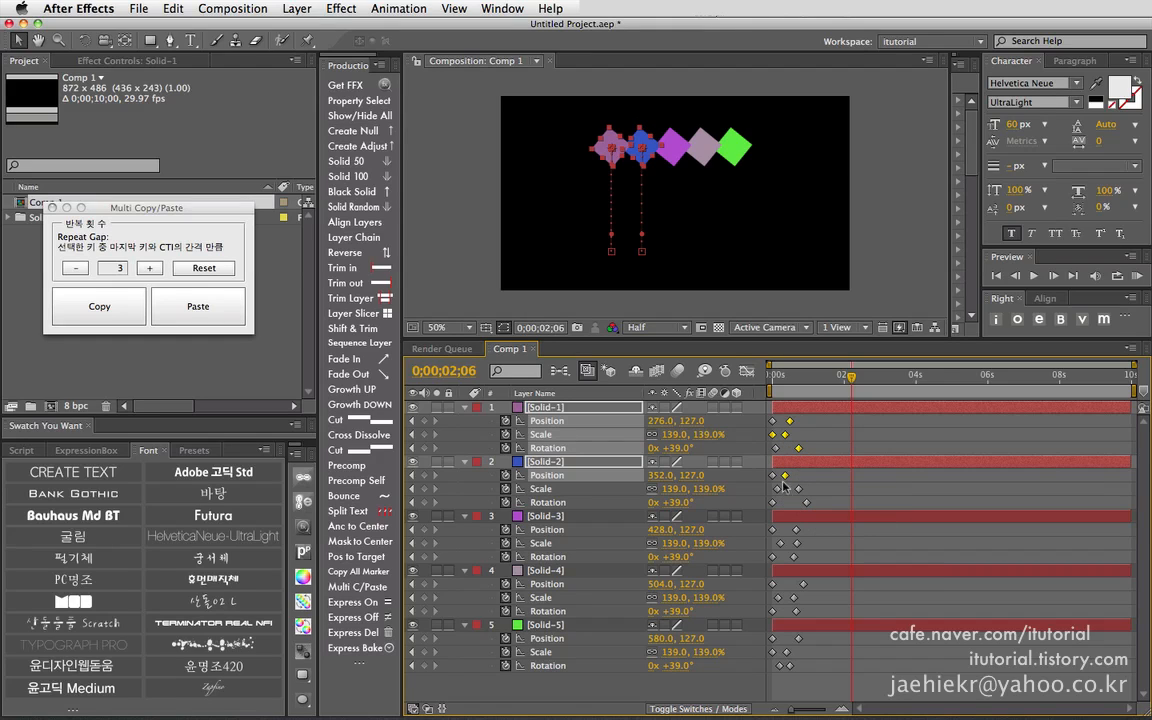
shift+click(778, 490)
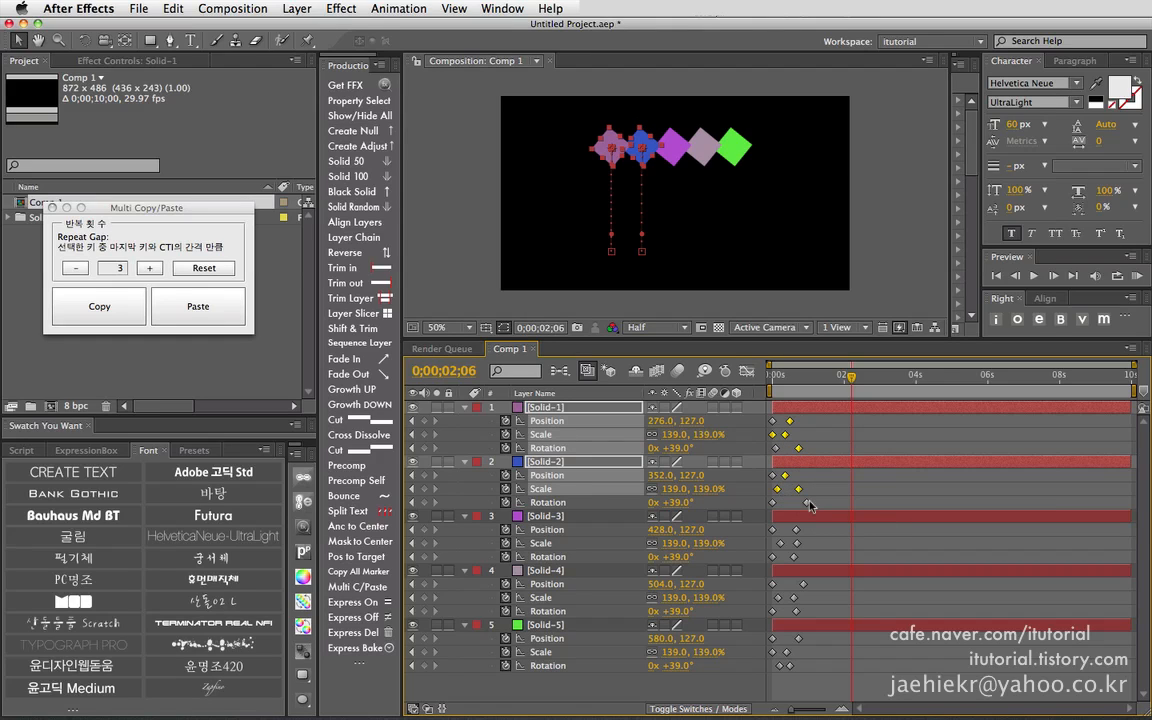
shift+click(807, 501)
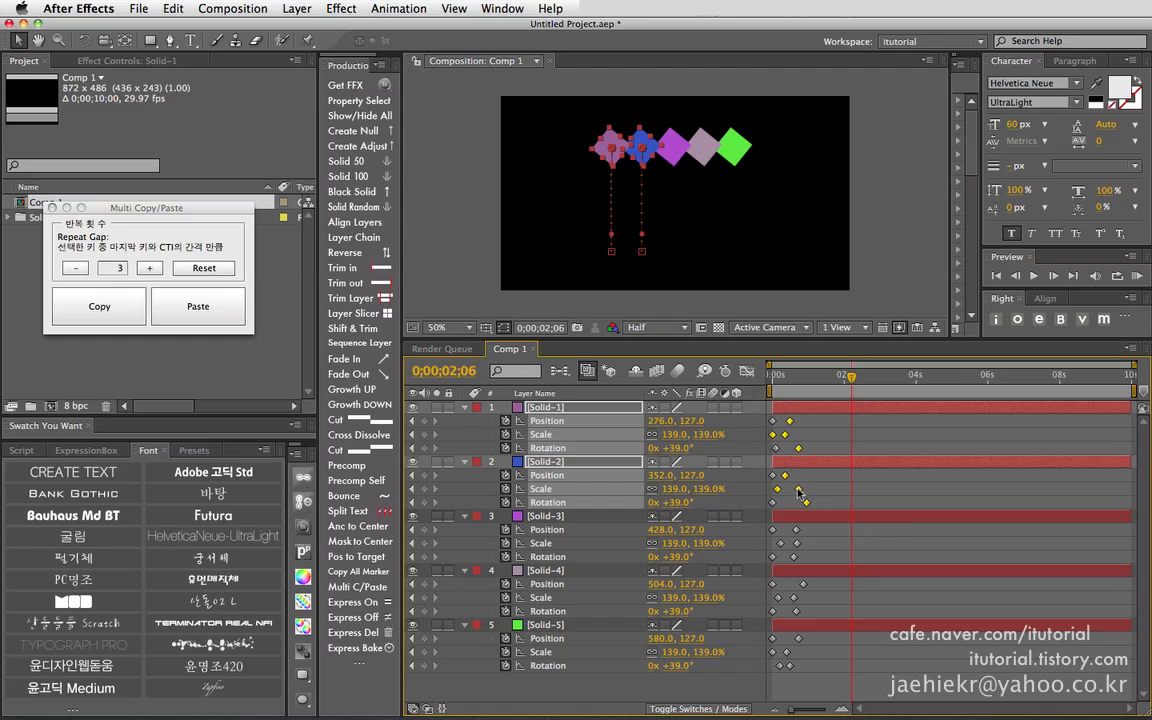
shift+click(781, 543)
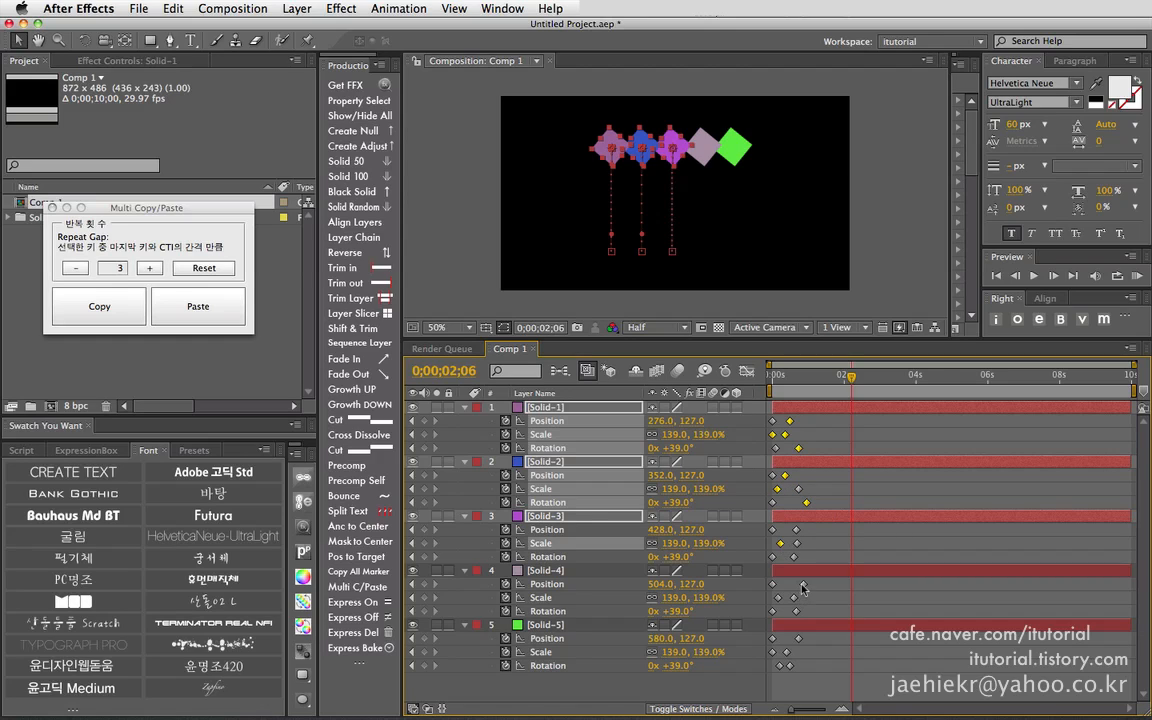
shift+click(802, 584)
shift+click(778, 597)
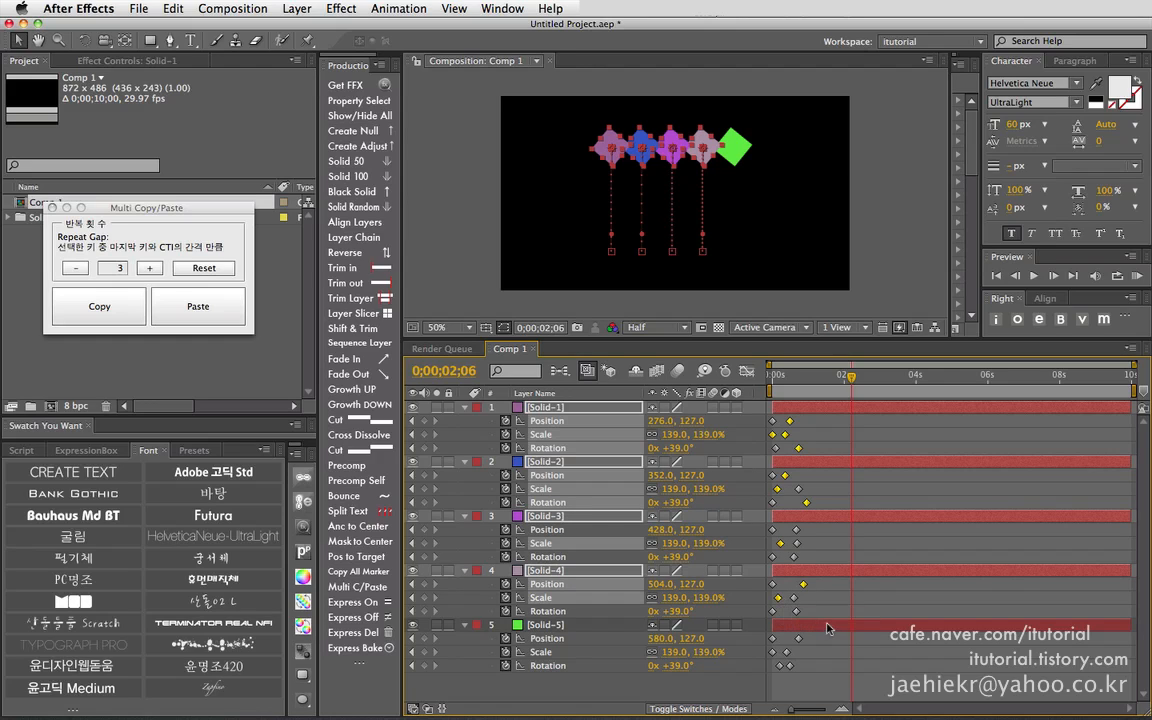
shift+click(786, 652)
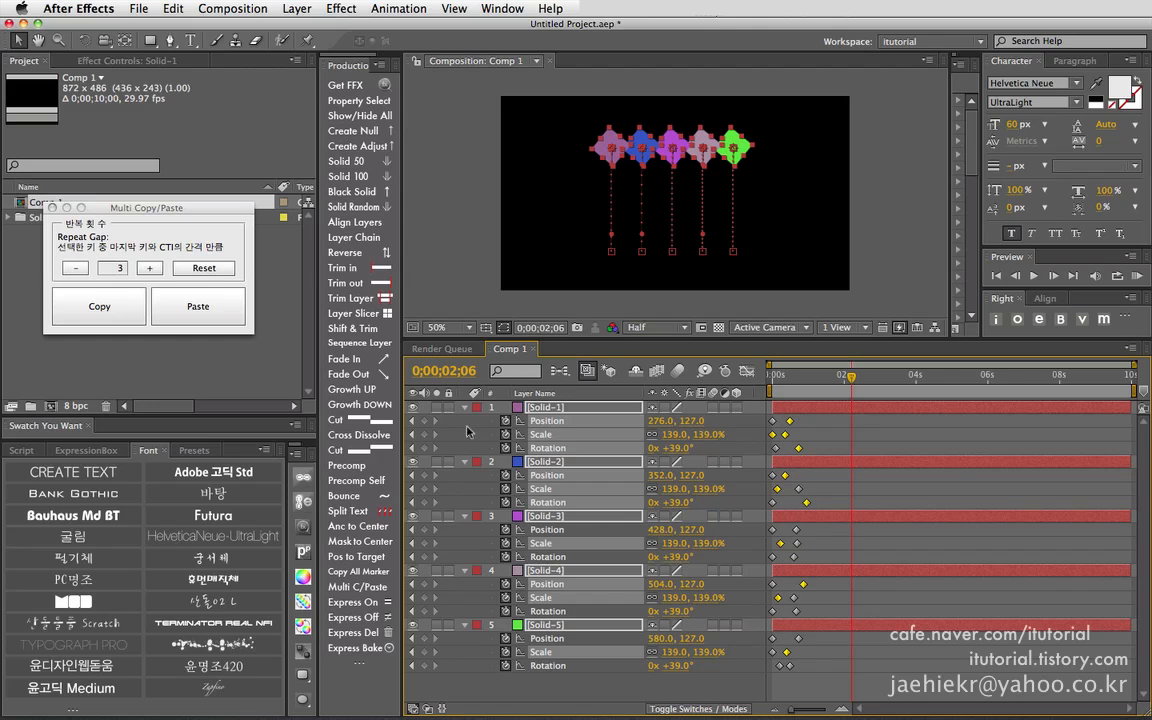
click(119, 308)
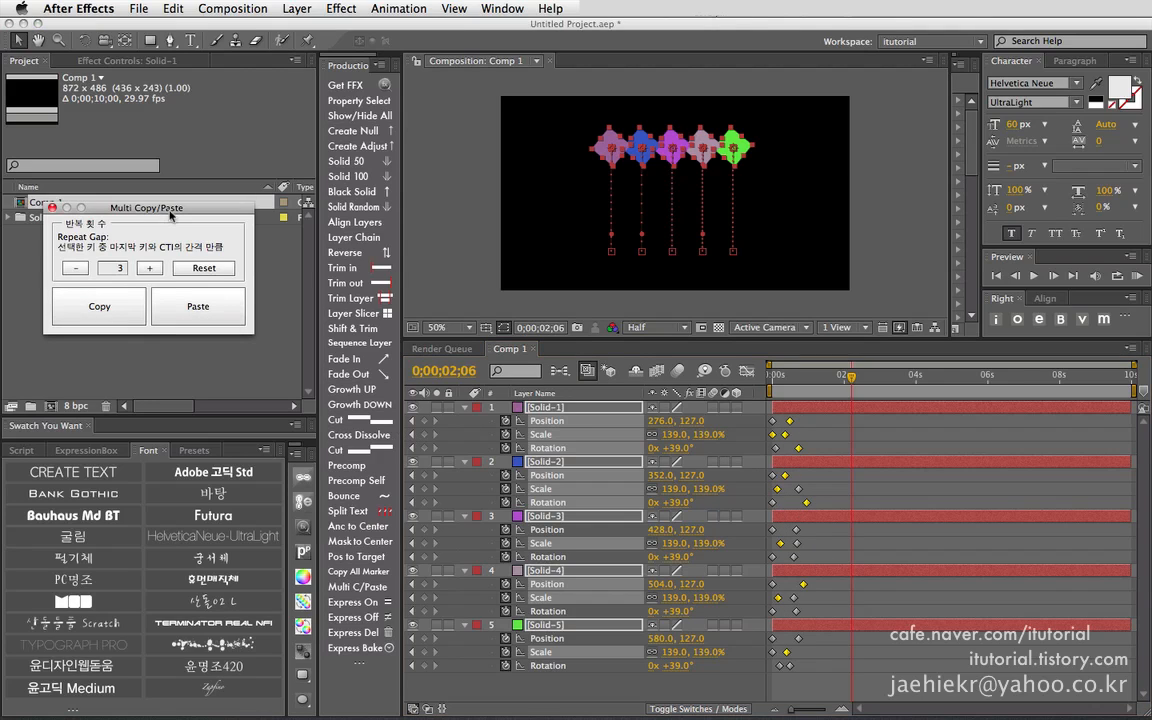
- Try pasting the mixed keyframe selection three times from 0;00;03;08 and undo the paste
drag(160, 207, 391, 290)
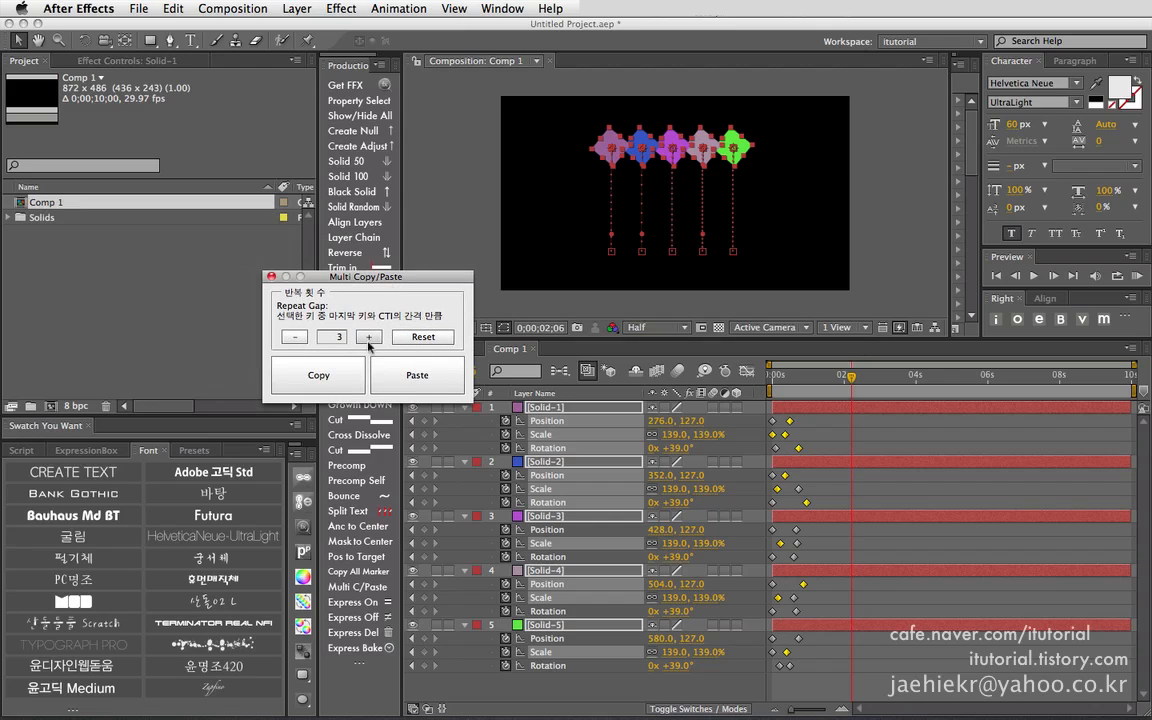
click(823, 377)
drag(823, 377, 890, 385)
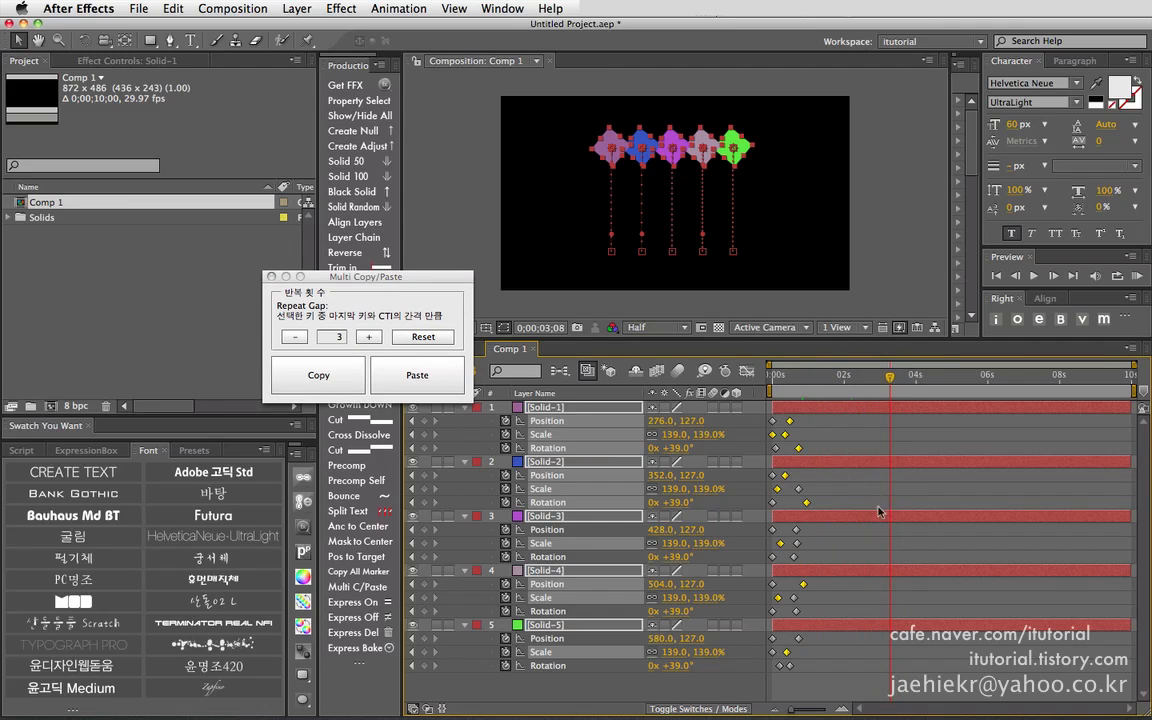
click(425, 380)
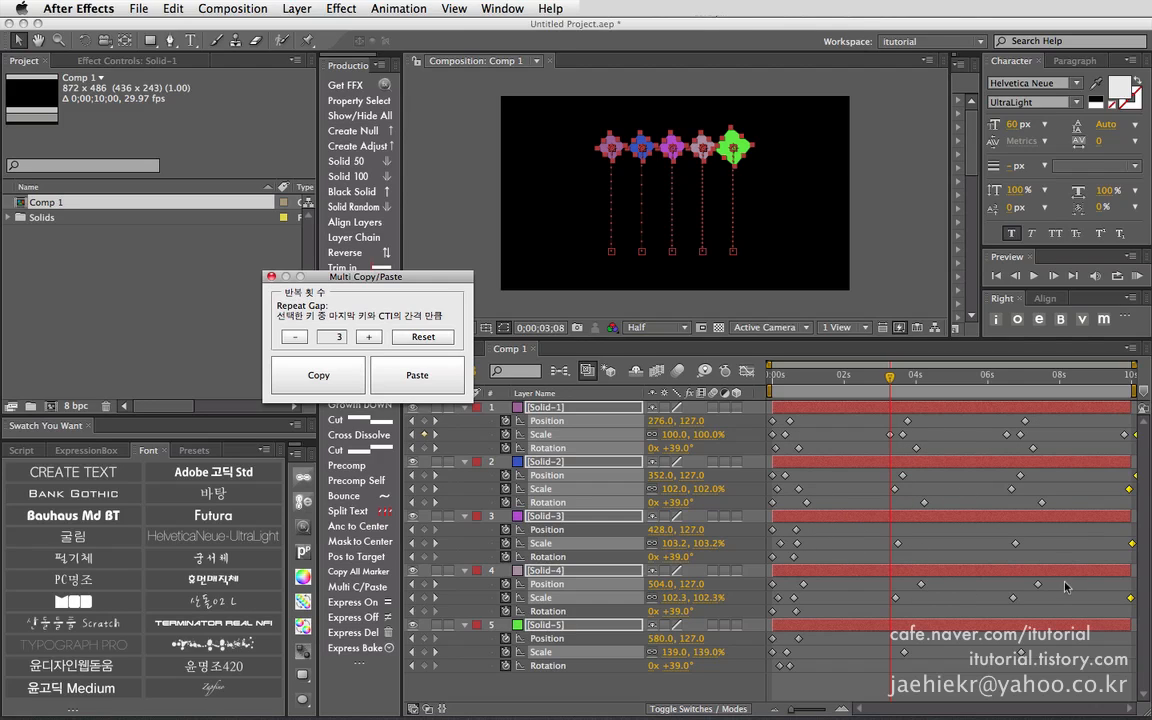
drag(880, 380, 833, 377)
key(super+z)
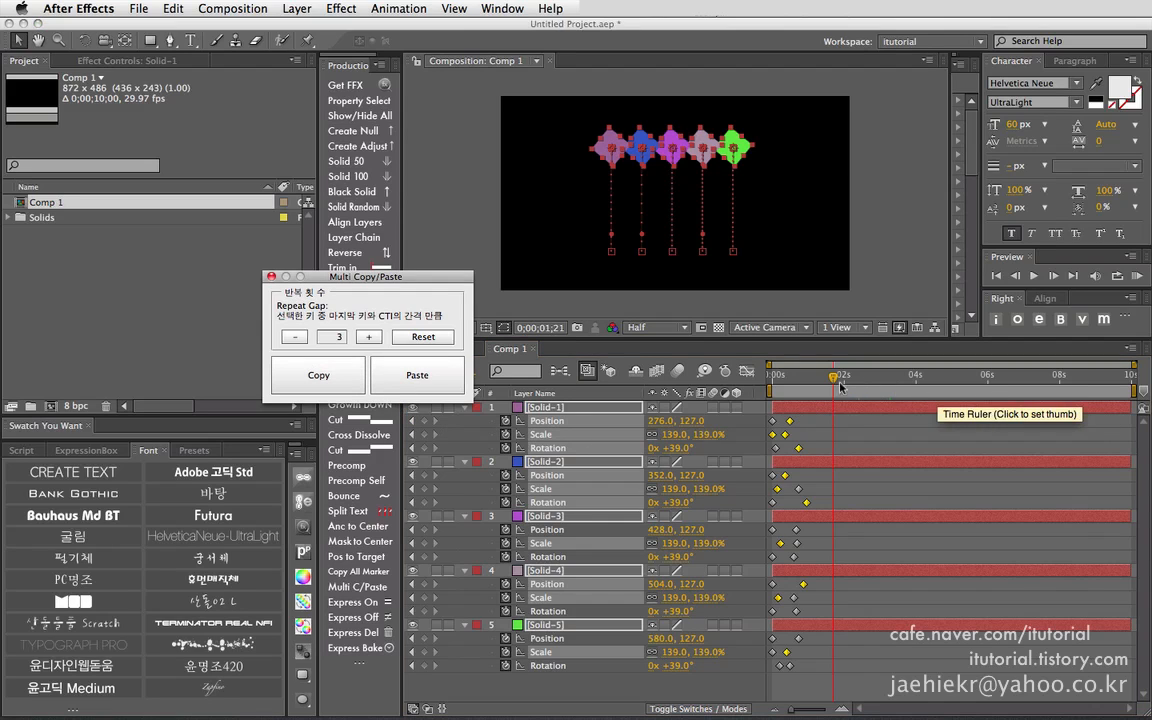
- Try pasting the mixed keyframe selection three times from 0;00;01;14 and undo the paste
drag(840, 387, 822, 404)
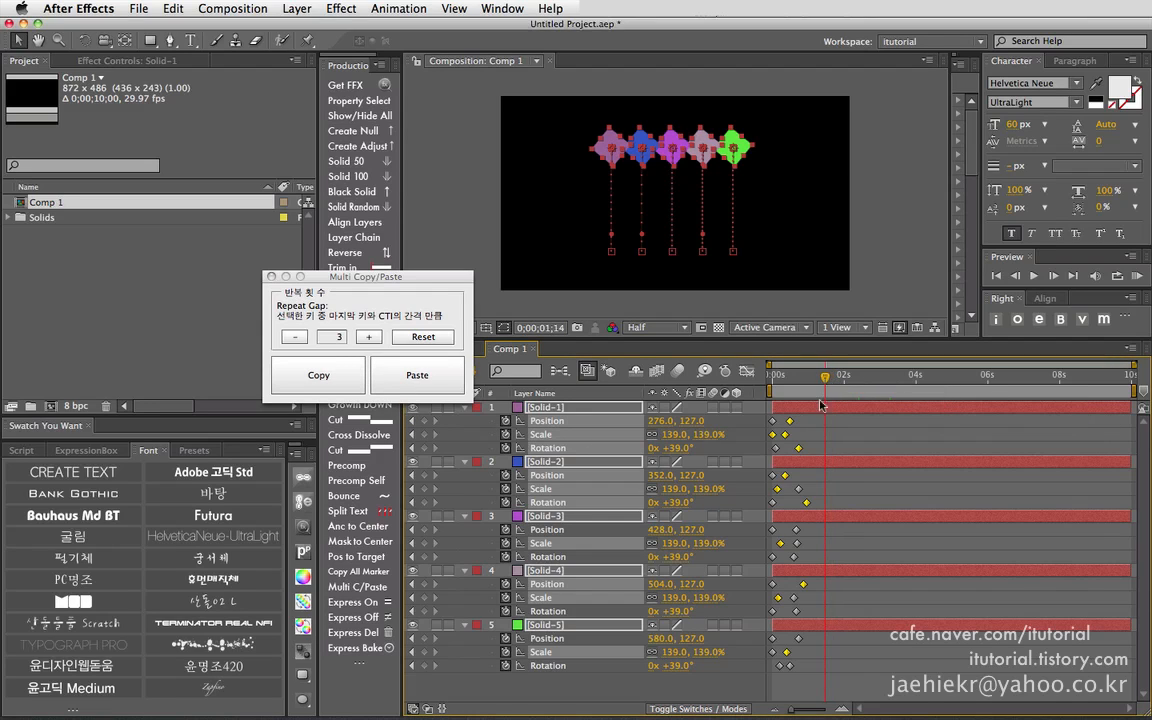
click(440, 387)
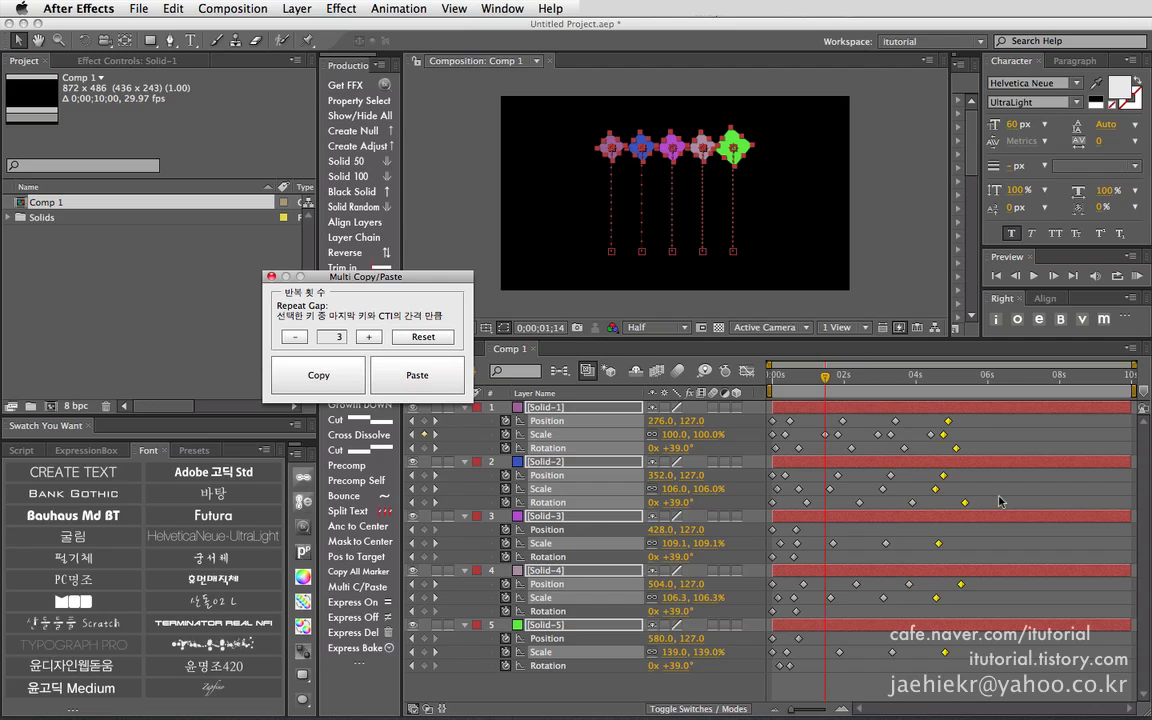
key(super+z)
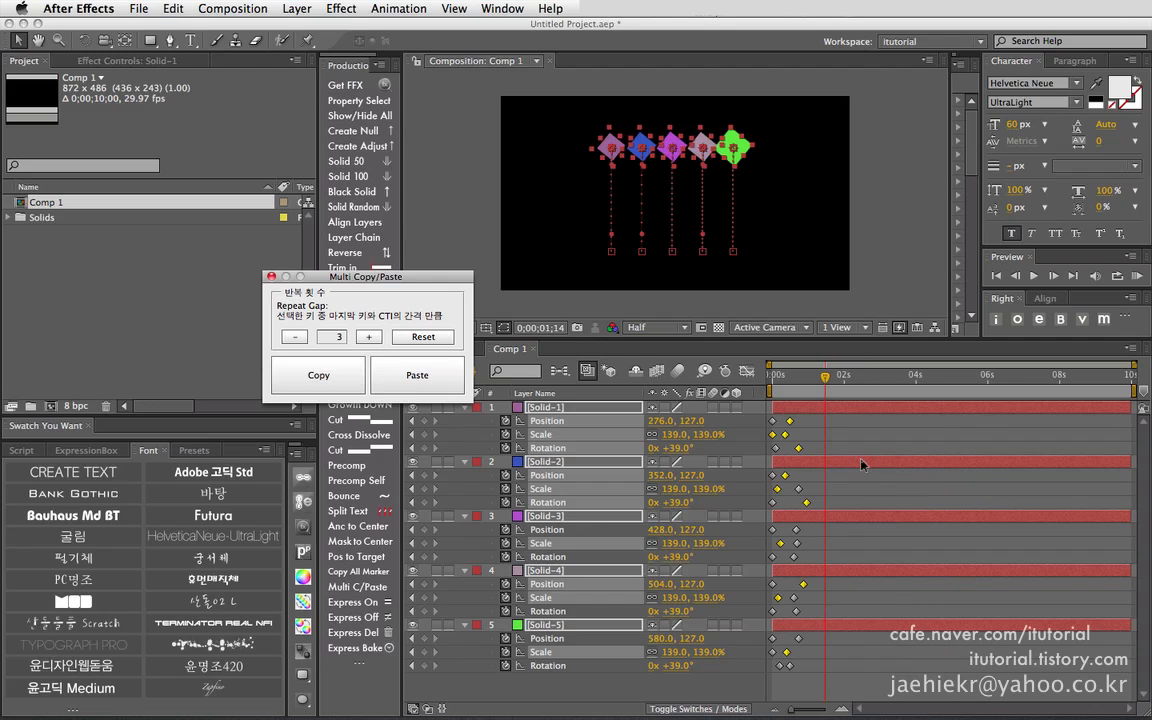
- Try copying Solid-1's two Position keyframes and pasting them three times from 0;00;02;01, then undo the paste
click(812, 433)
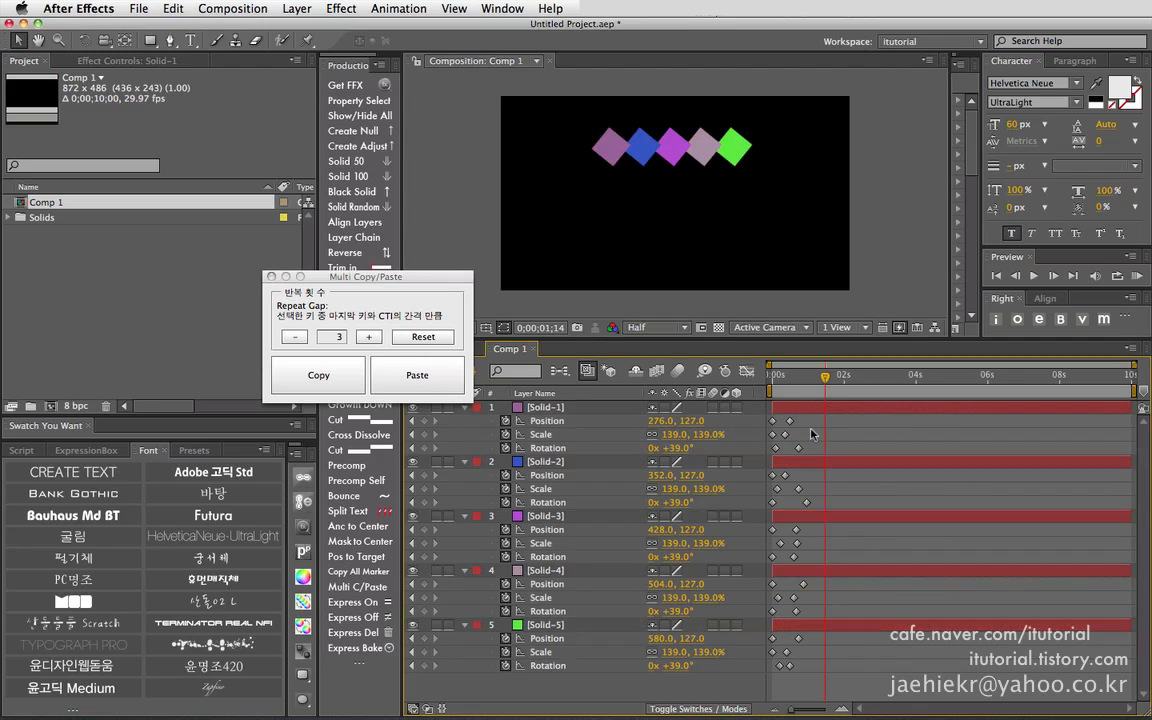
click(710, 425)
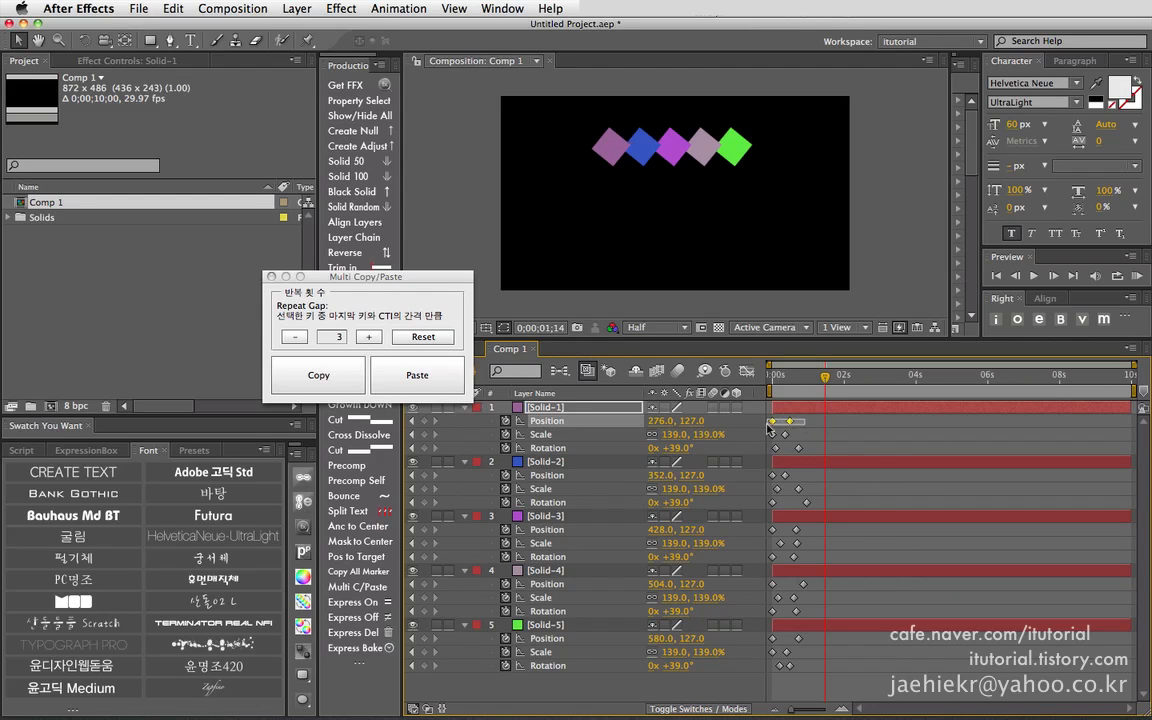
click(336, 339)
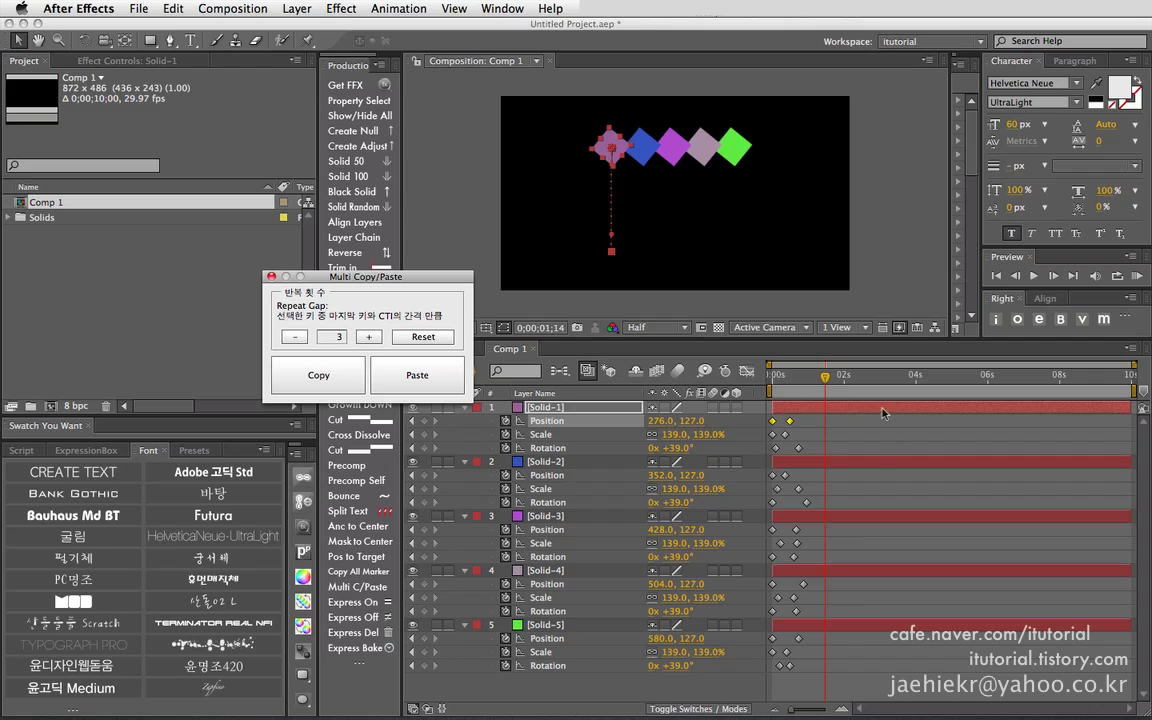
click(846, 378)
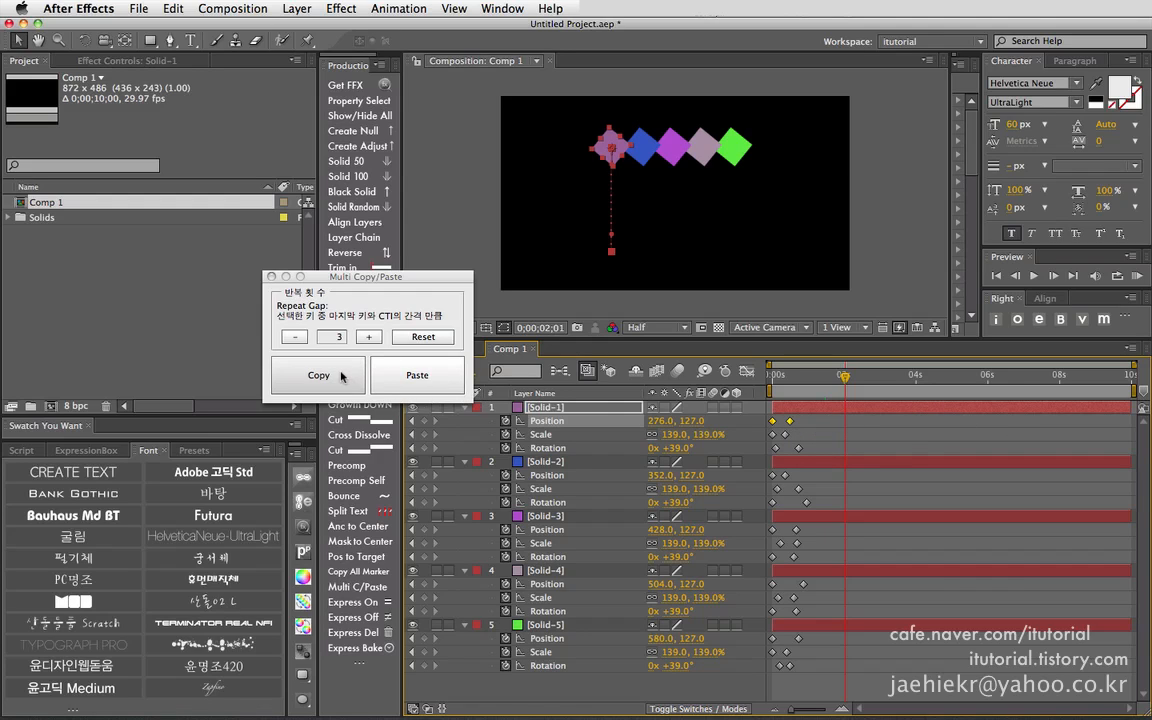
click(418, 378)
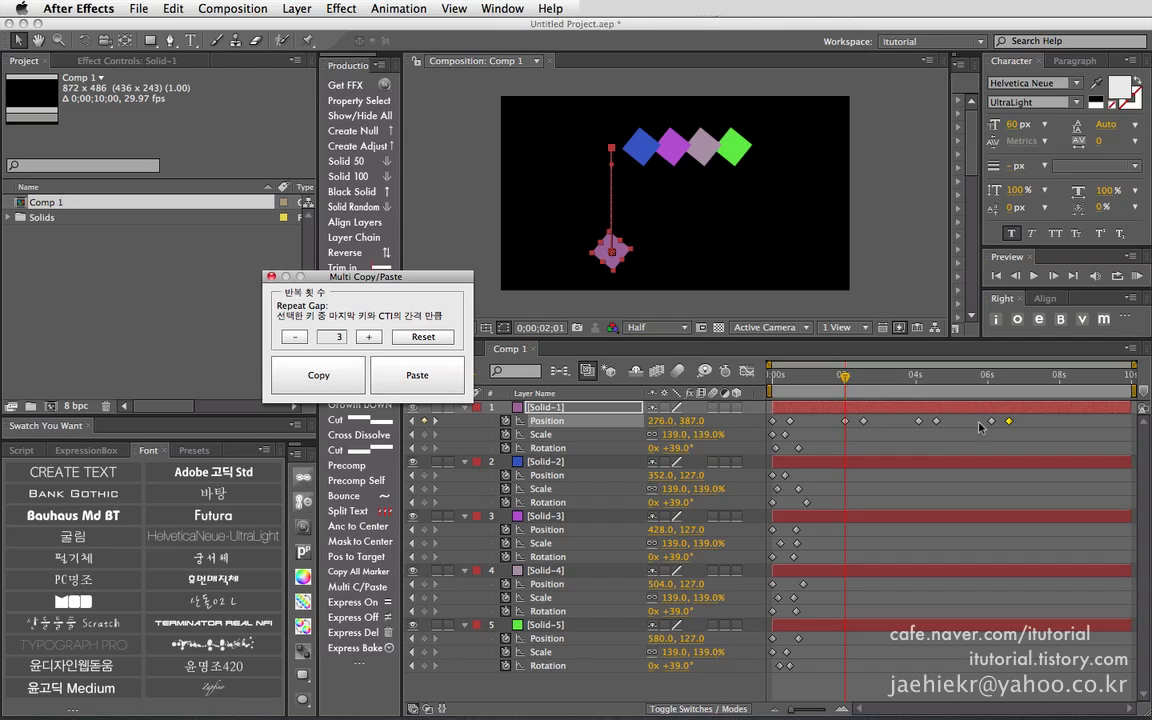
key(super+z)
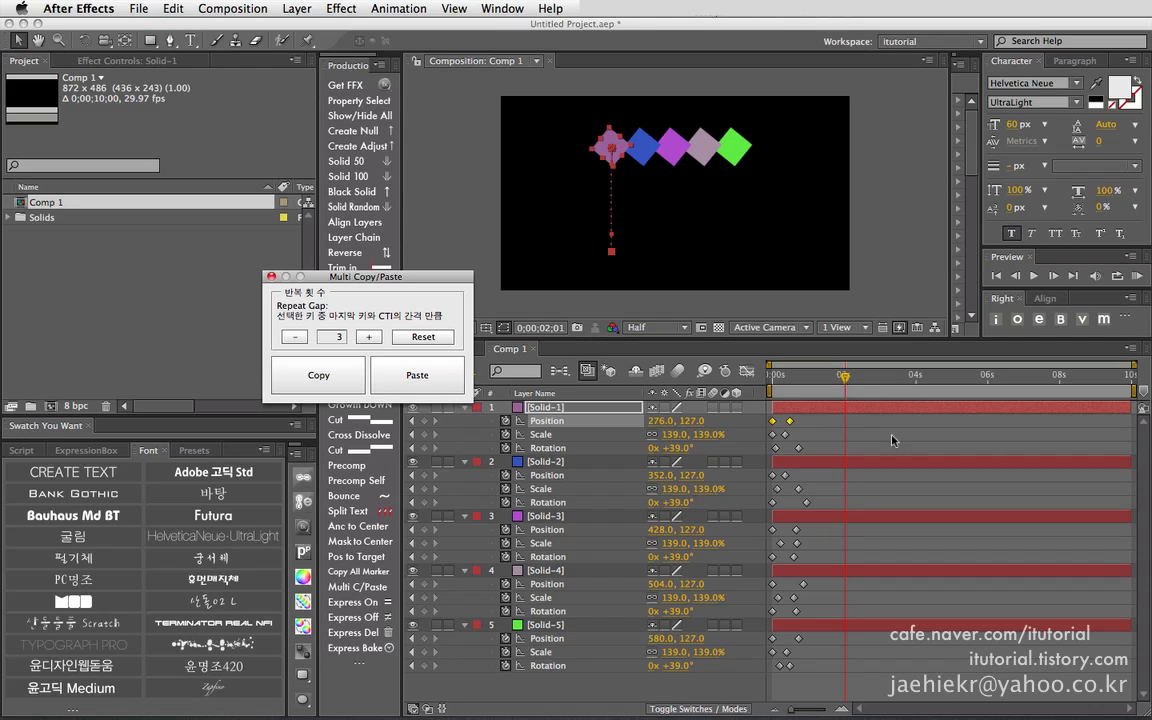
- Move Solid-1 to about 118, 119 at 0;00;01;03 as a third Position keyframe, retime its keyframes and select the first two
click(812, 383)
click(811, 384)
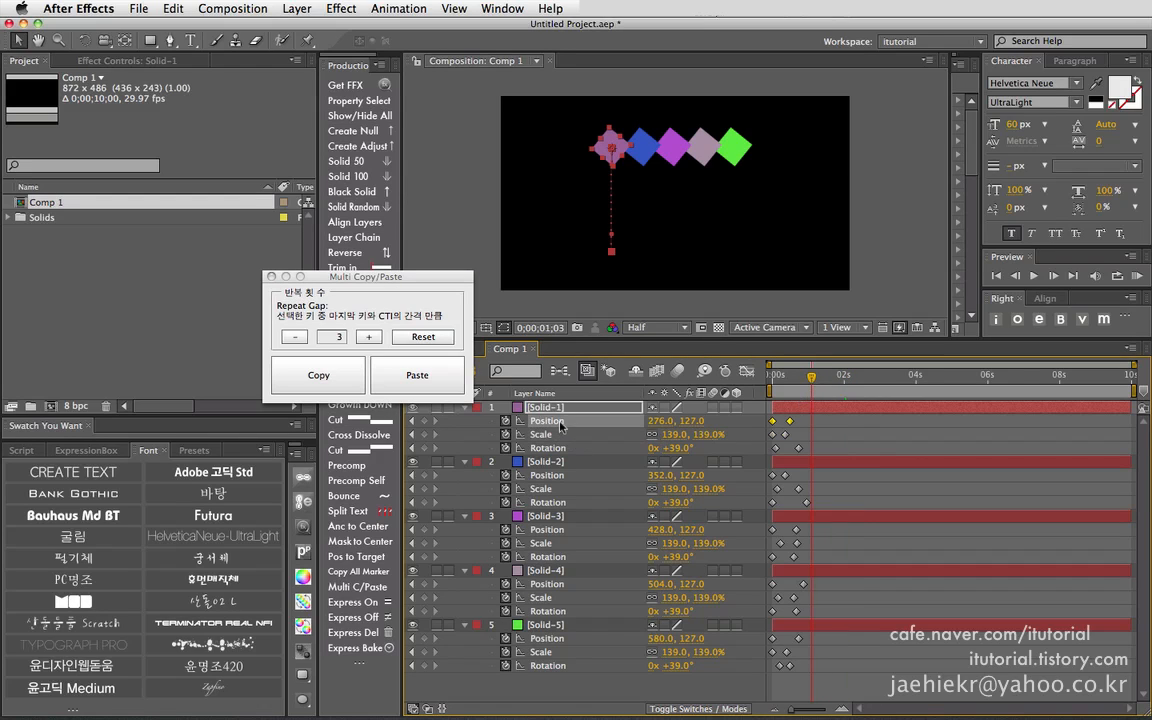
drag(609, 150, 546, 145)
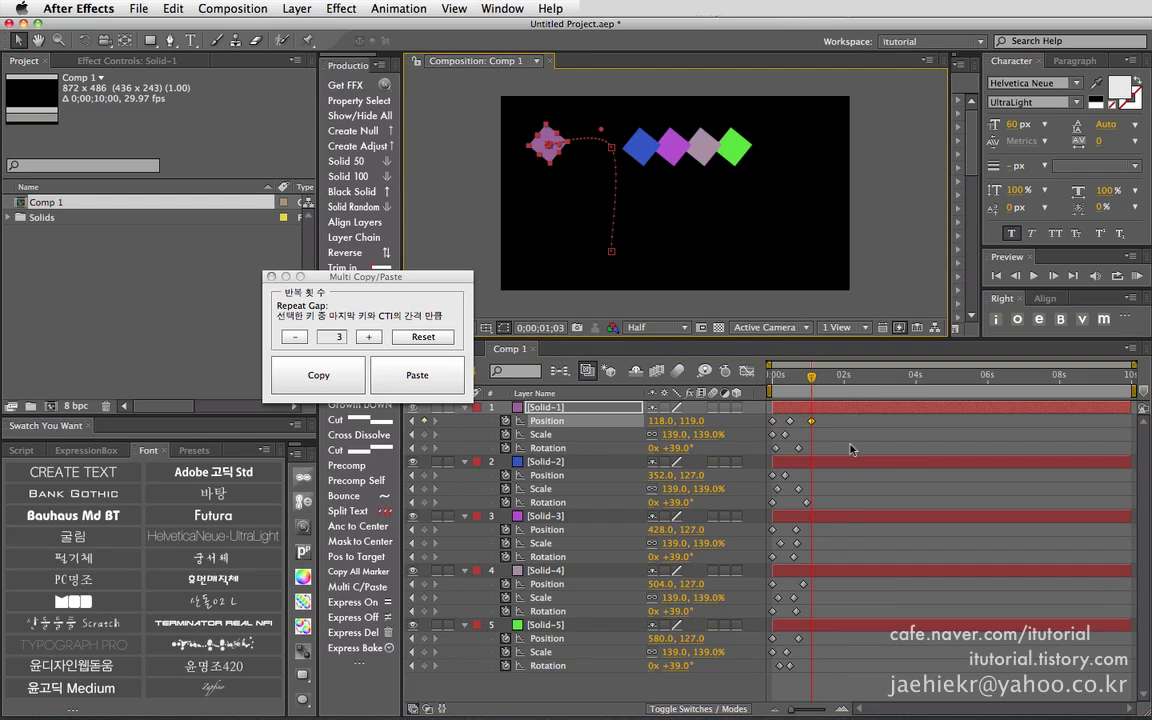
drag(813, 425, 769, 429)
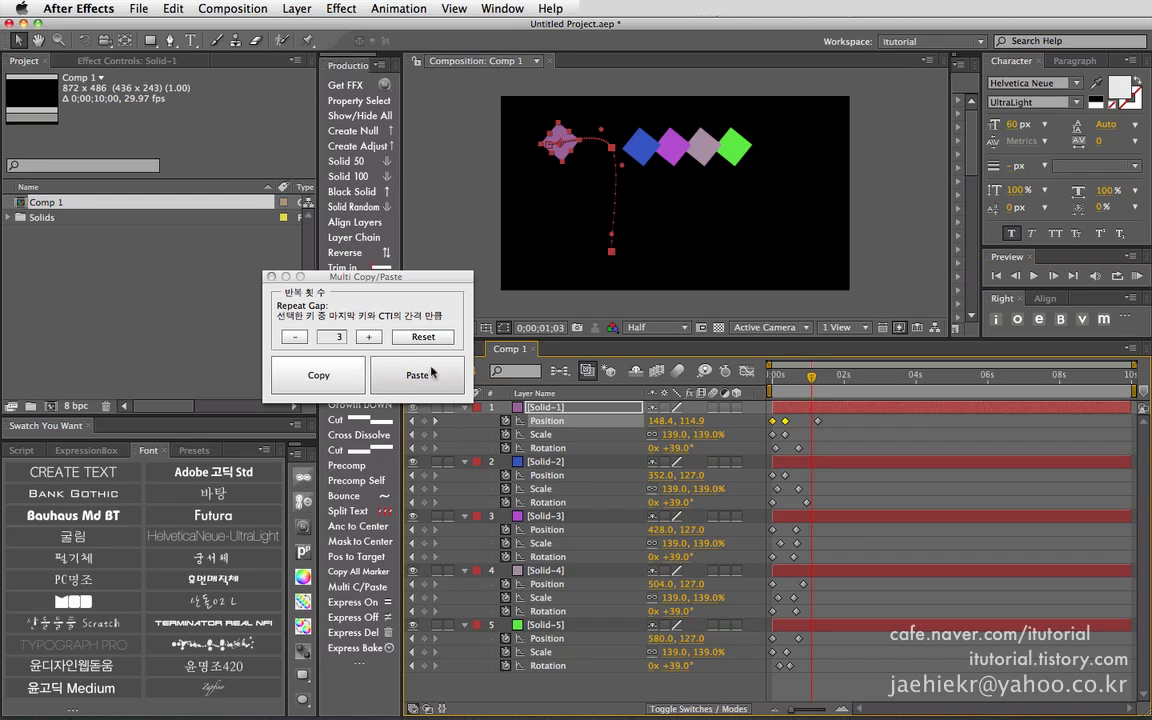
- Try copying Solid-1's first two Position keyframes and pasting them three times from 0;00;01;17, then undo the paste
click(338, 374)
drag(817, 384, 829, 384)
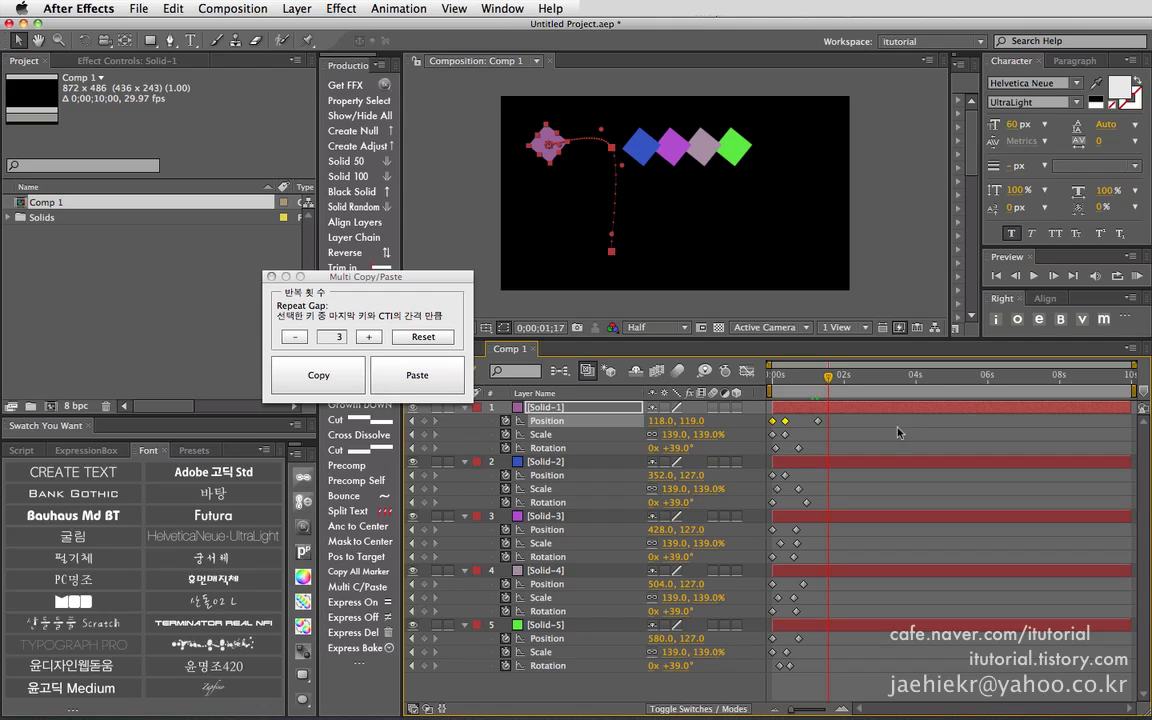
click(373, 378)
click(411, 378)
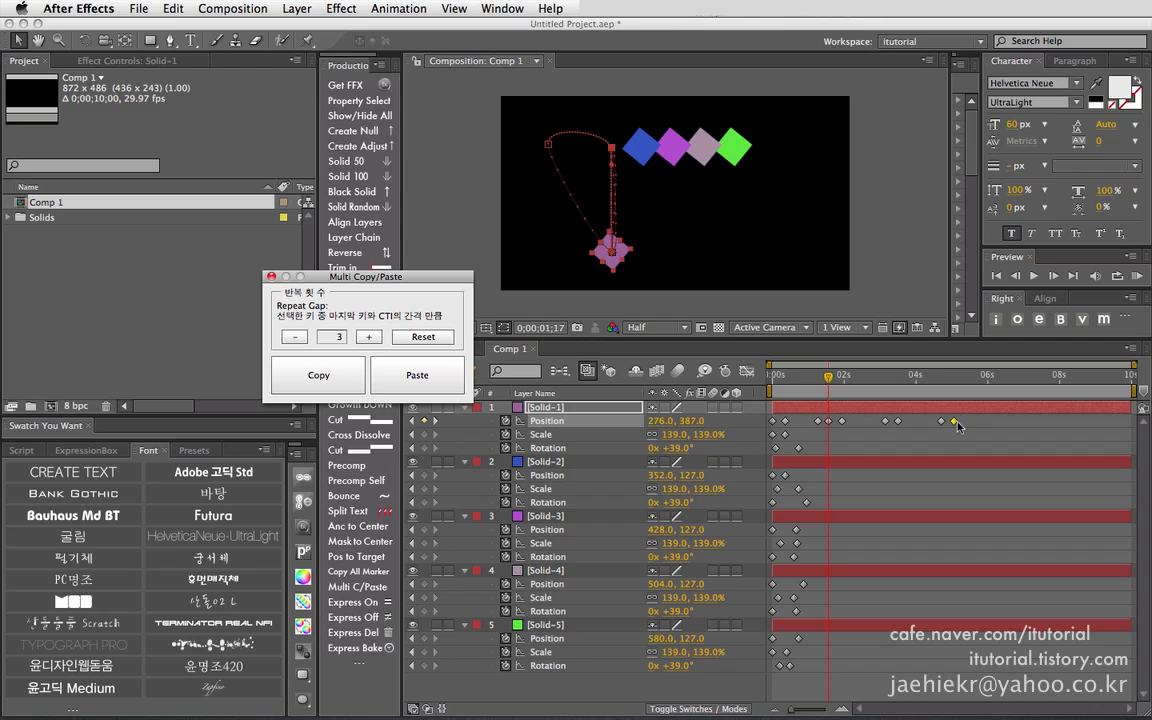
key(super+z)
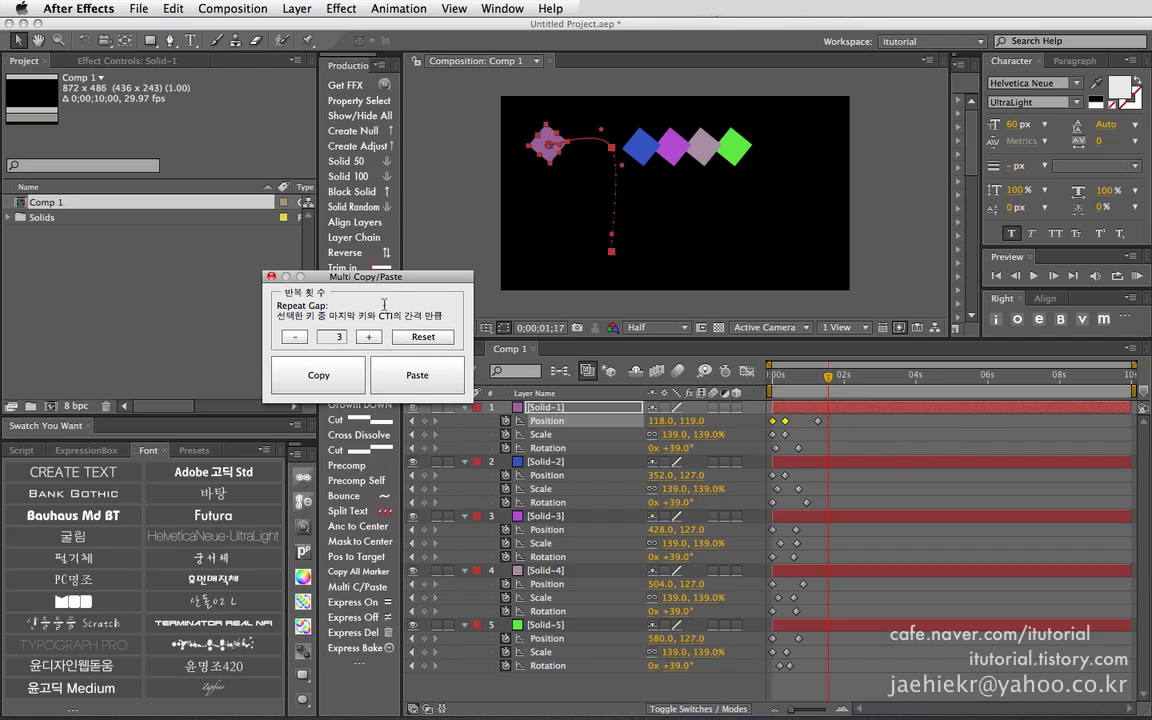
- Examine the Repeat Gap description in the Multi Copy/Paste window
drag(381, 283, 376, 266)
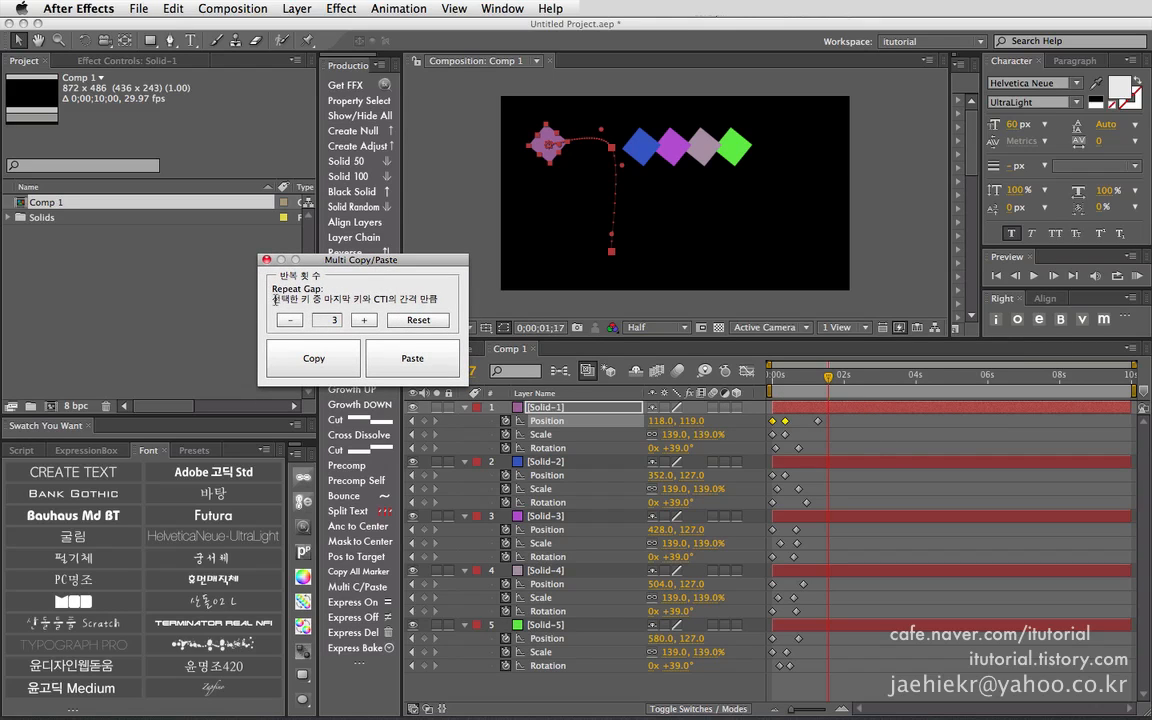
drag(276, 298, 426, 300)
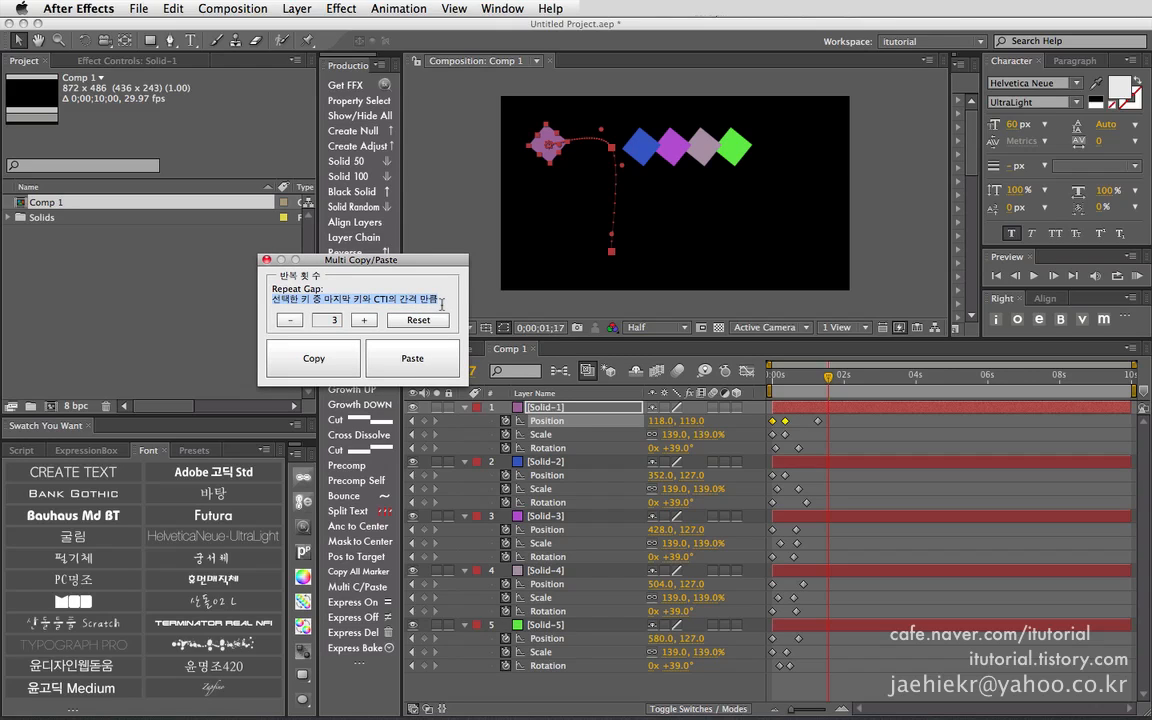
click(375, 300)
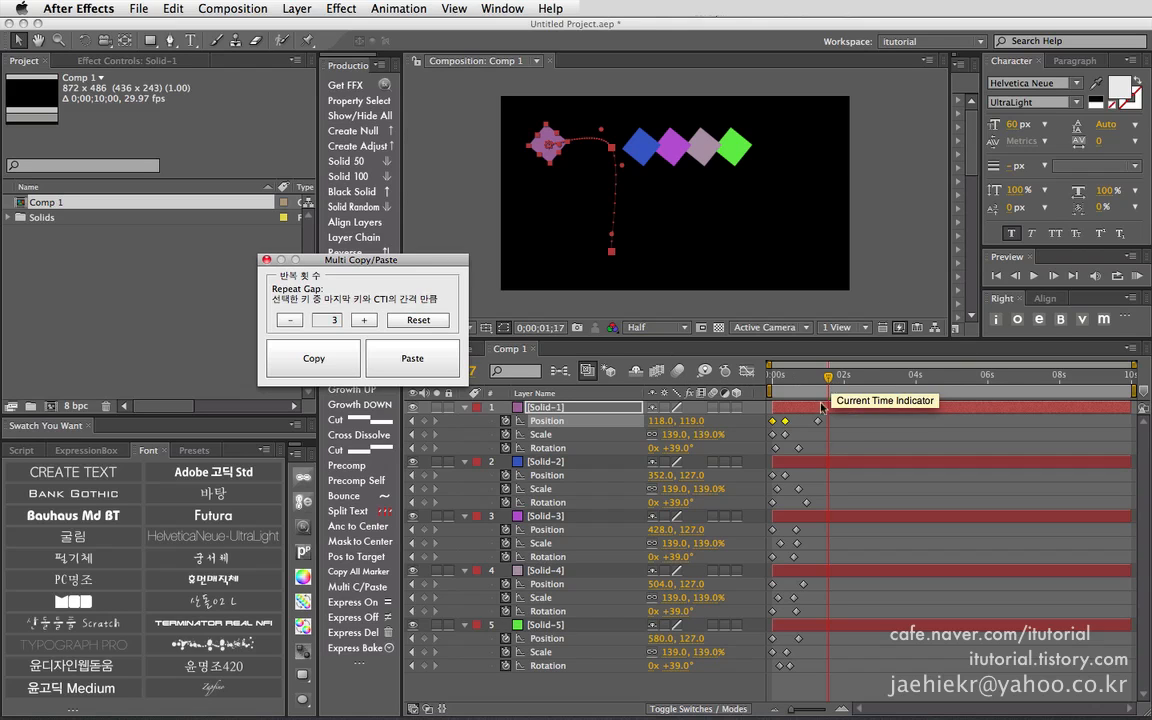
- Select only Solid-1's first Position keyframe and copy it with Multi Copy/Paste at 0;00;00;00
key(super+shift+a)
mouse_move(818, 375)
mouse_down()
mouse_move(772, 376)
mouse_move(799, 377)
mouse_up()
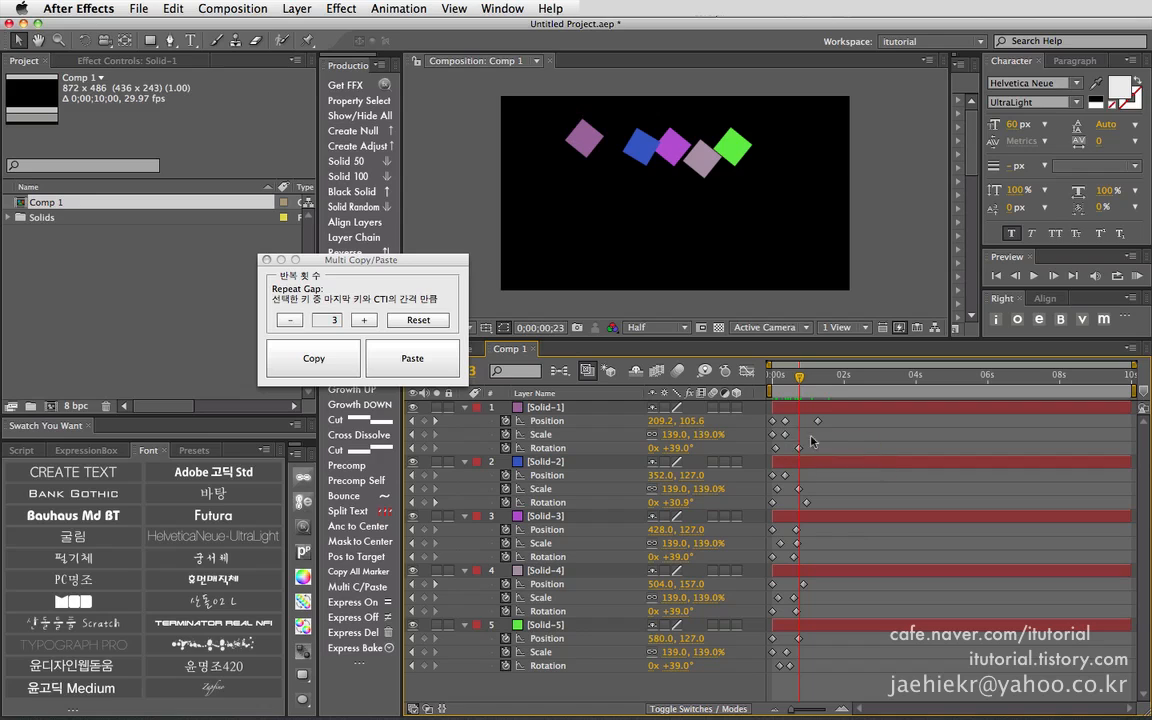
click(775, 422)
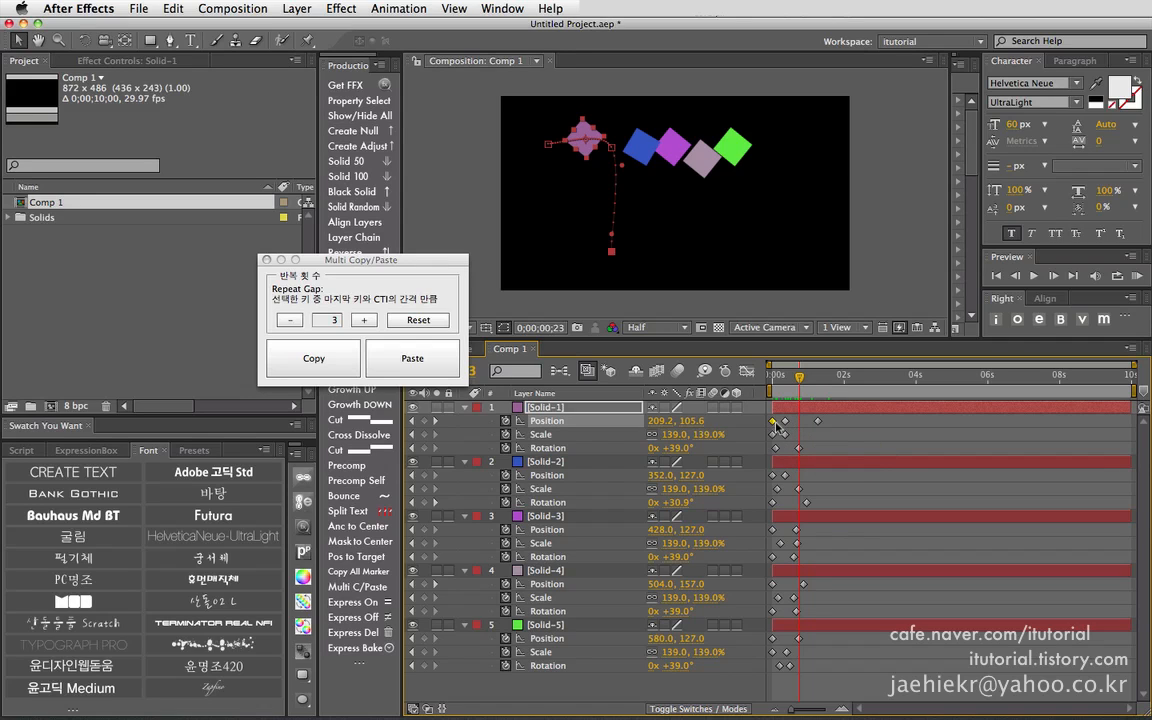
drag(799, 377, 771, 376)
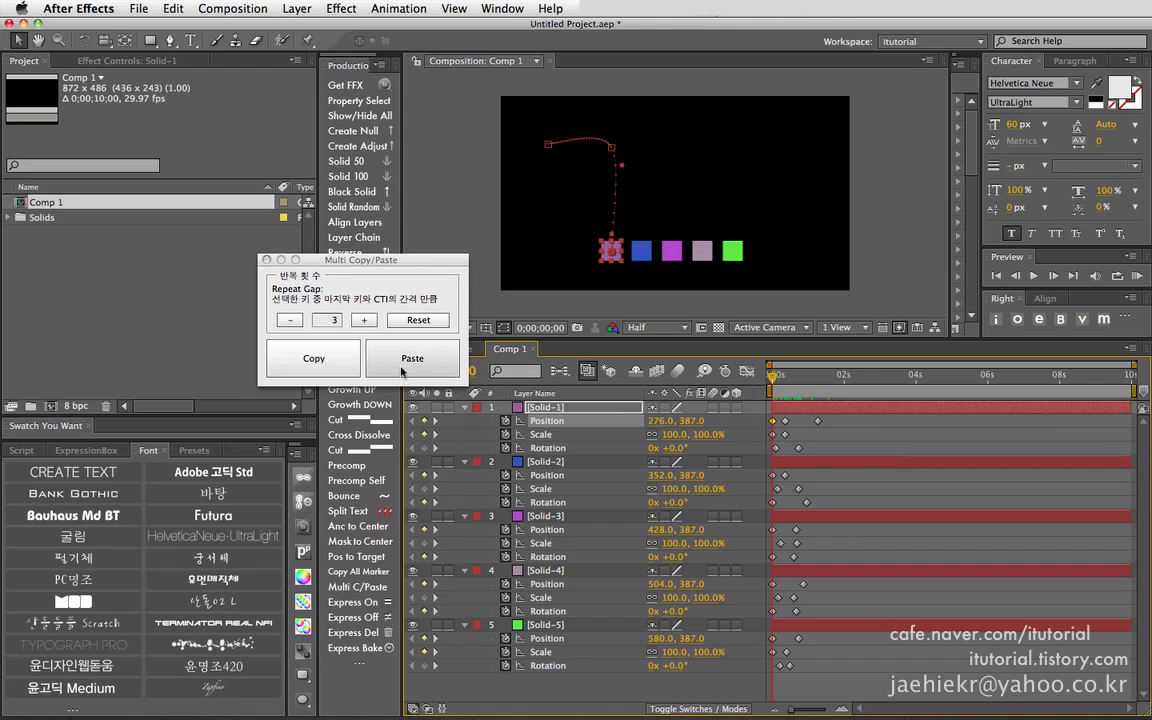
click(331, 362)
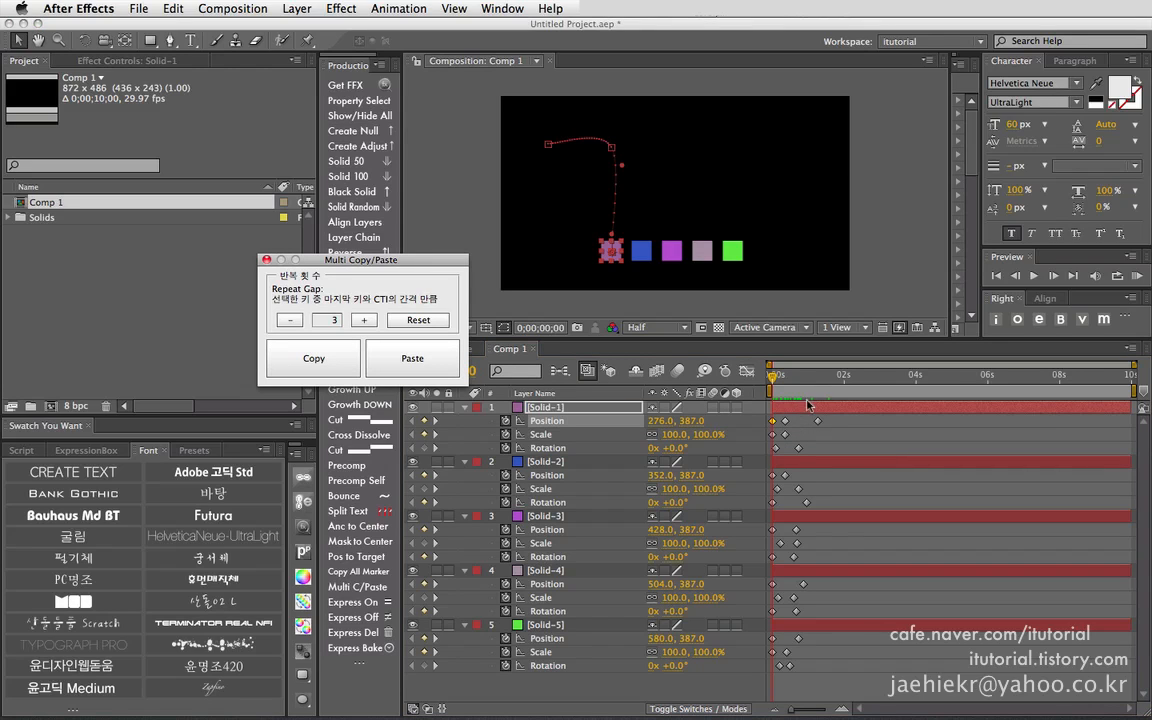
drag(431, 260, 424, 198)
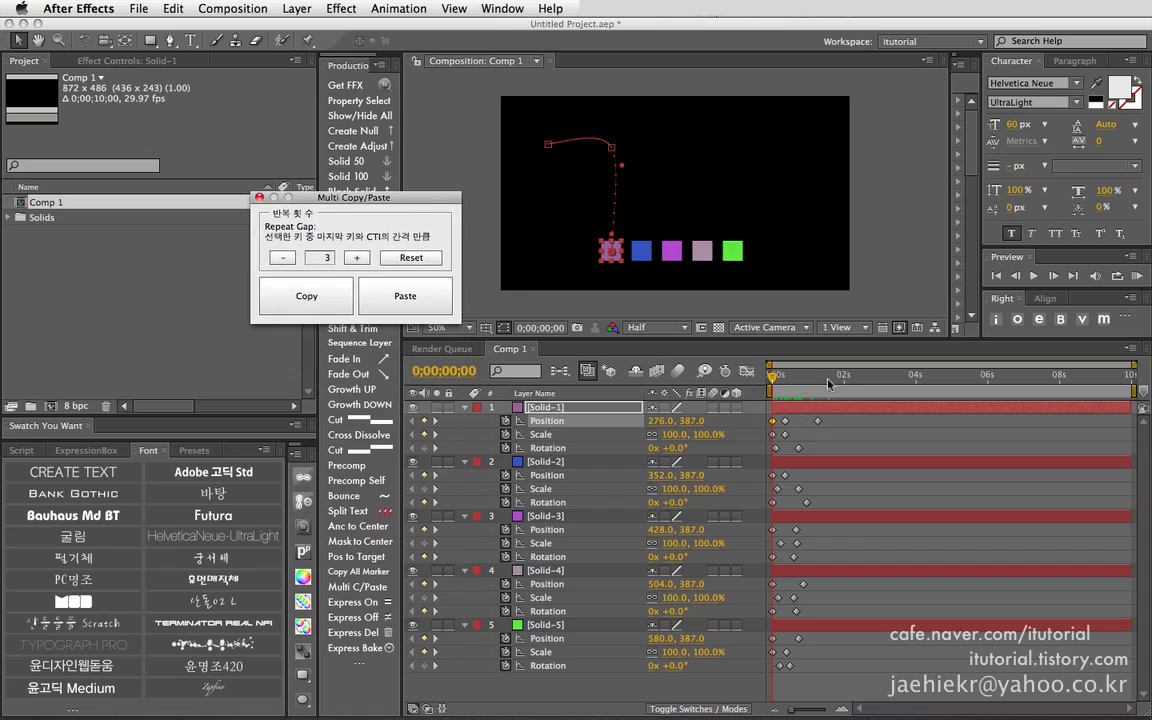
- Set the repeat count to 4 and paste the copied Position keyframe from 0;00;02;00
drag(773, 377, 843, 390)
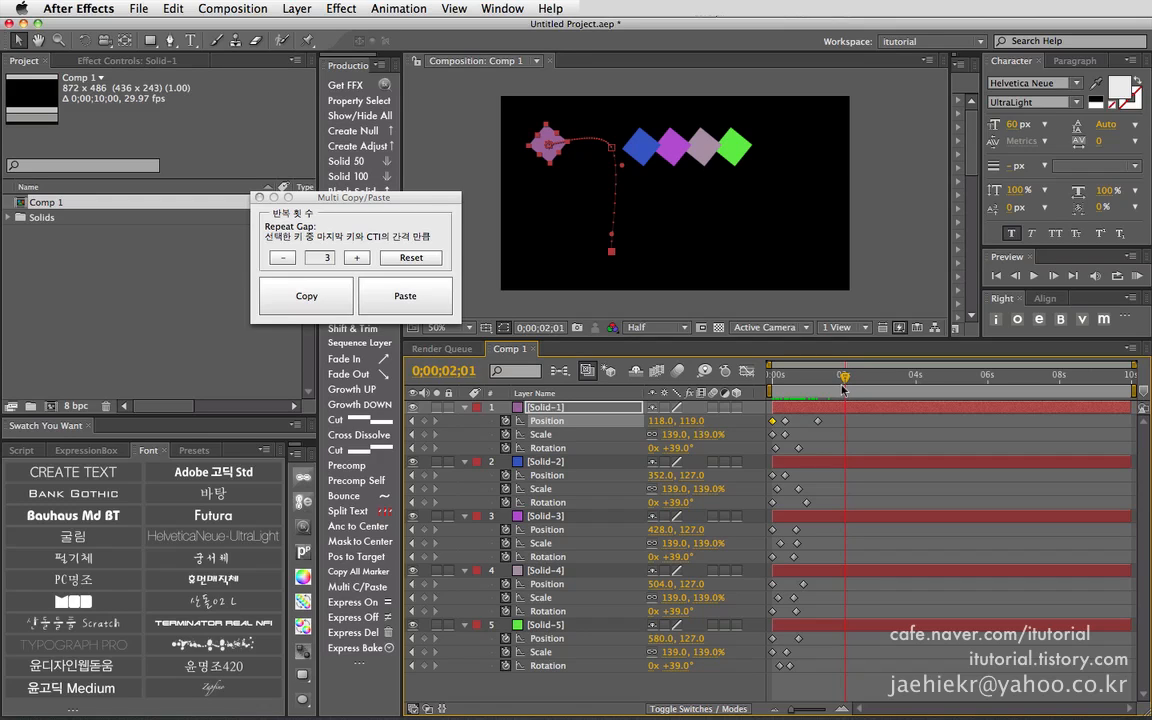
key(Page_Up)
click(356, 260)
click(404, 293)
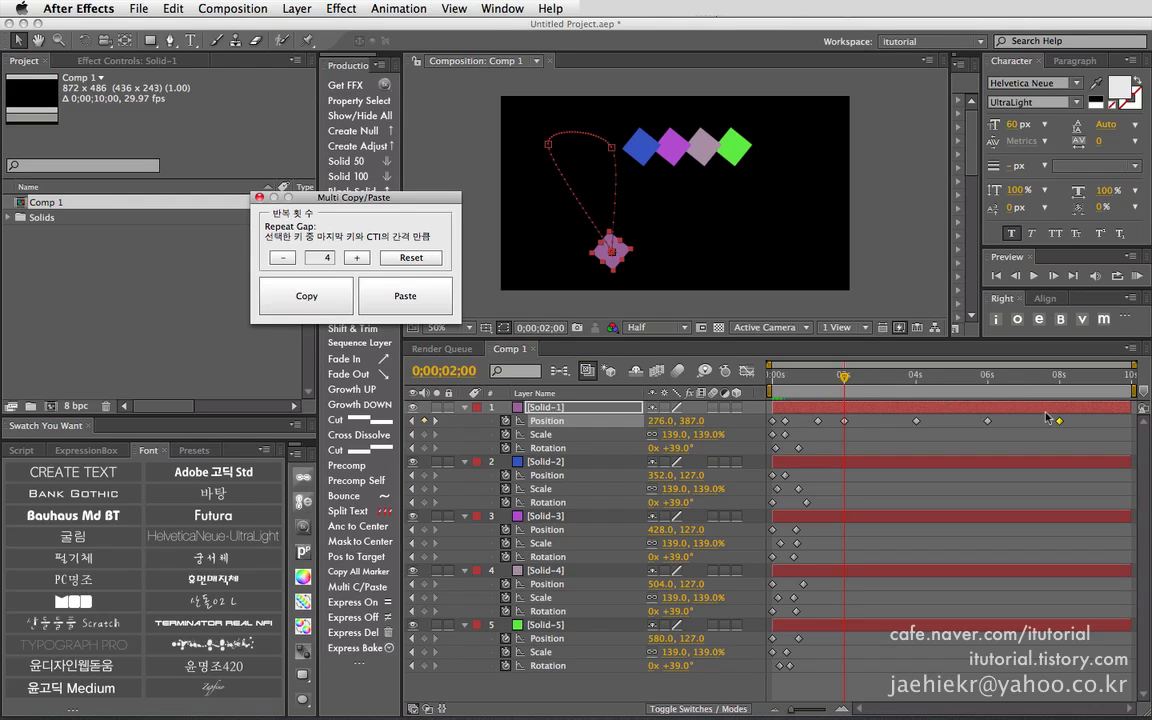
- Try copying Solid-1's third Position keyframe and pasting it four times from 0;00;01;17, then undo the paste
click(818, 421)
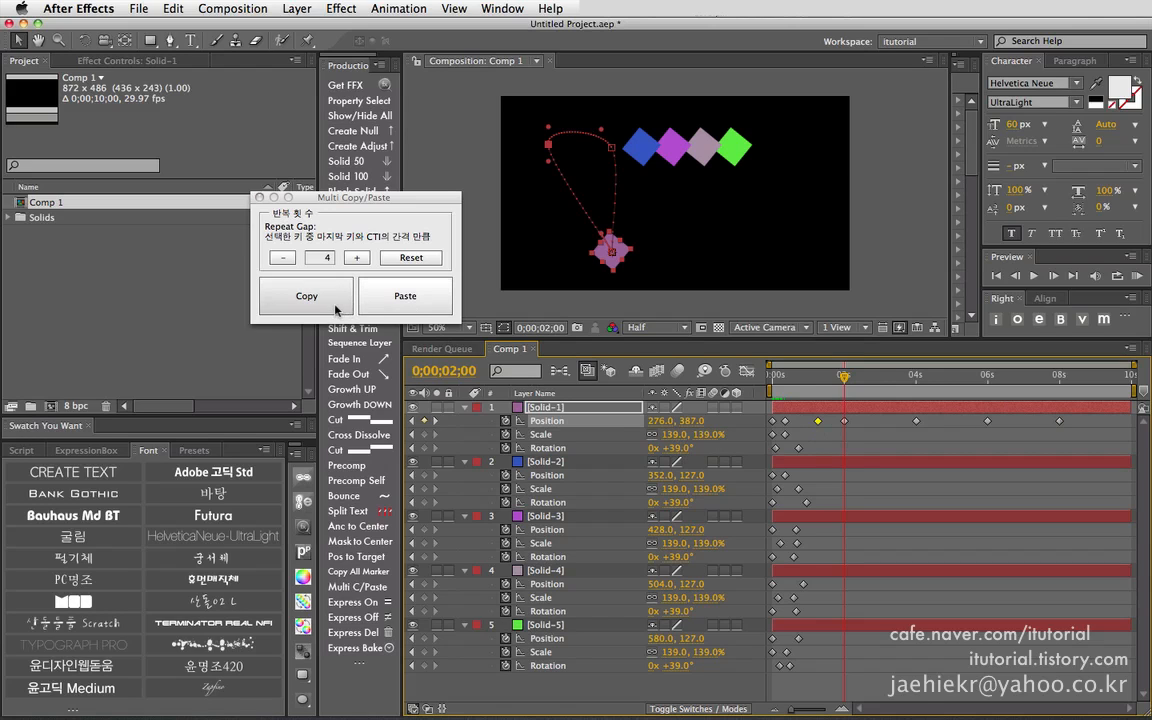
click(308, 284)
drag(847, 384, 829, 383)
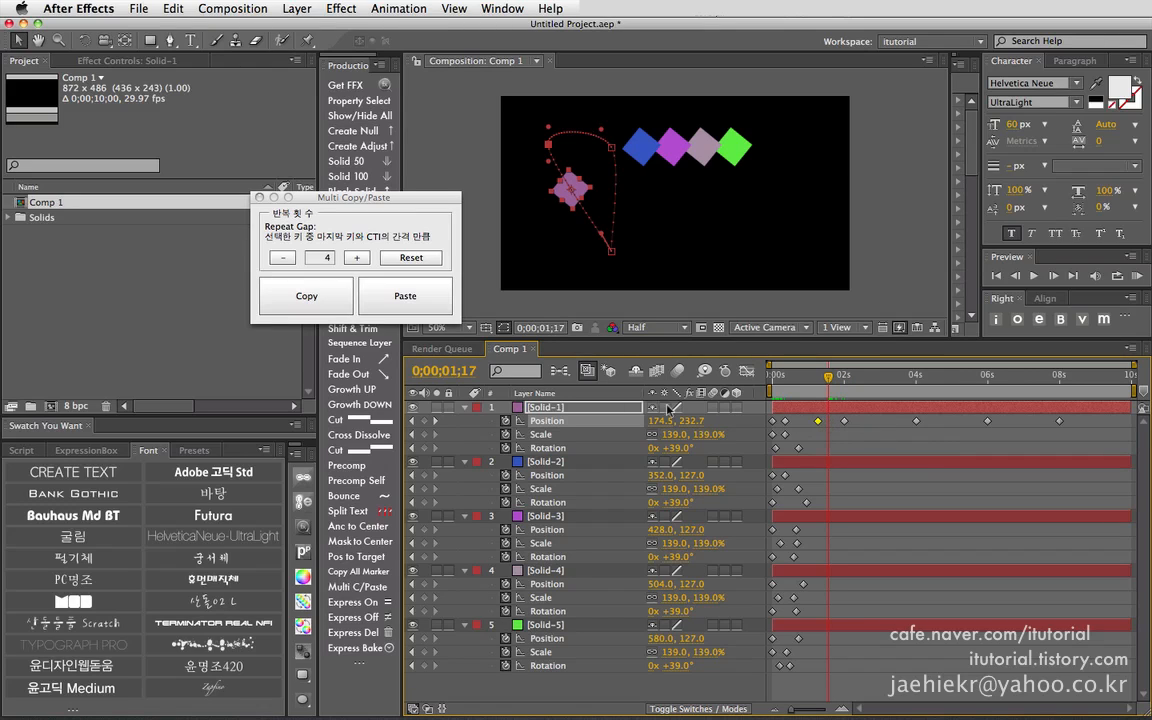
click(400, 298)
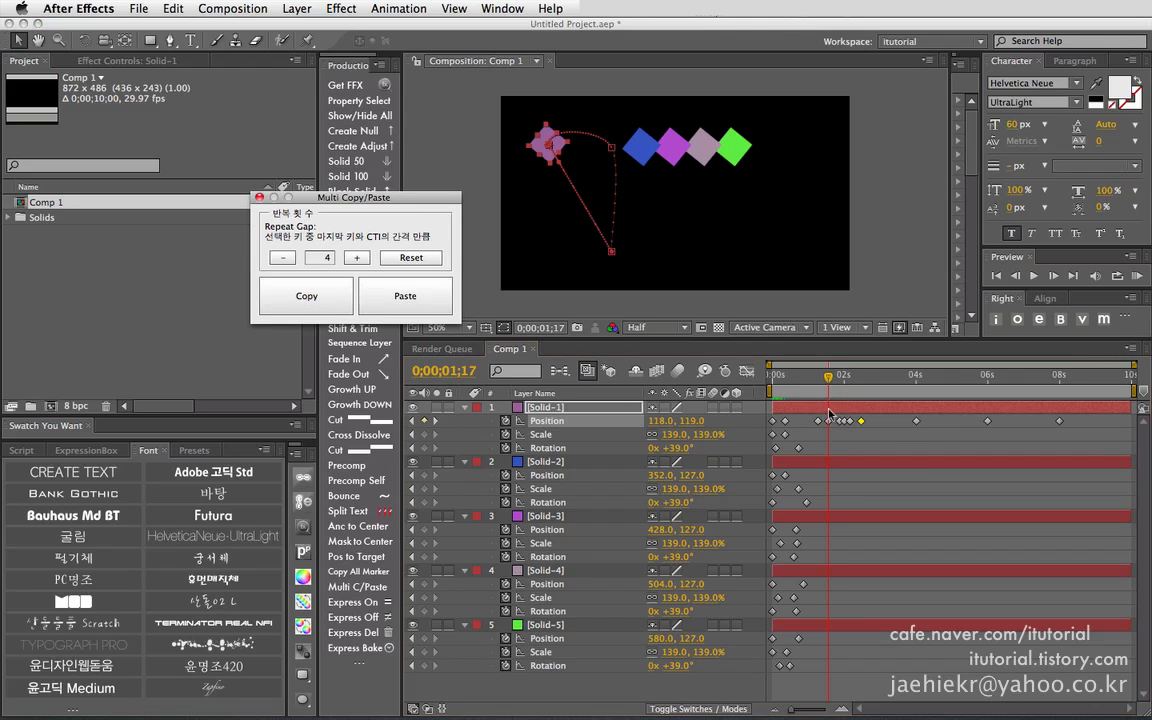
key(super+z)
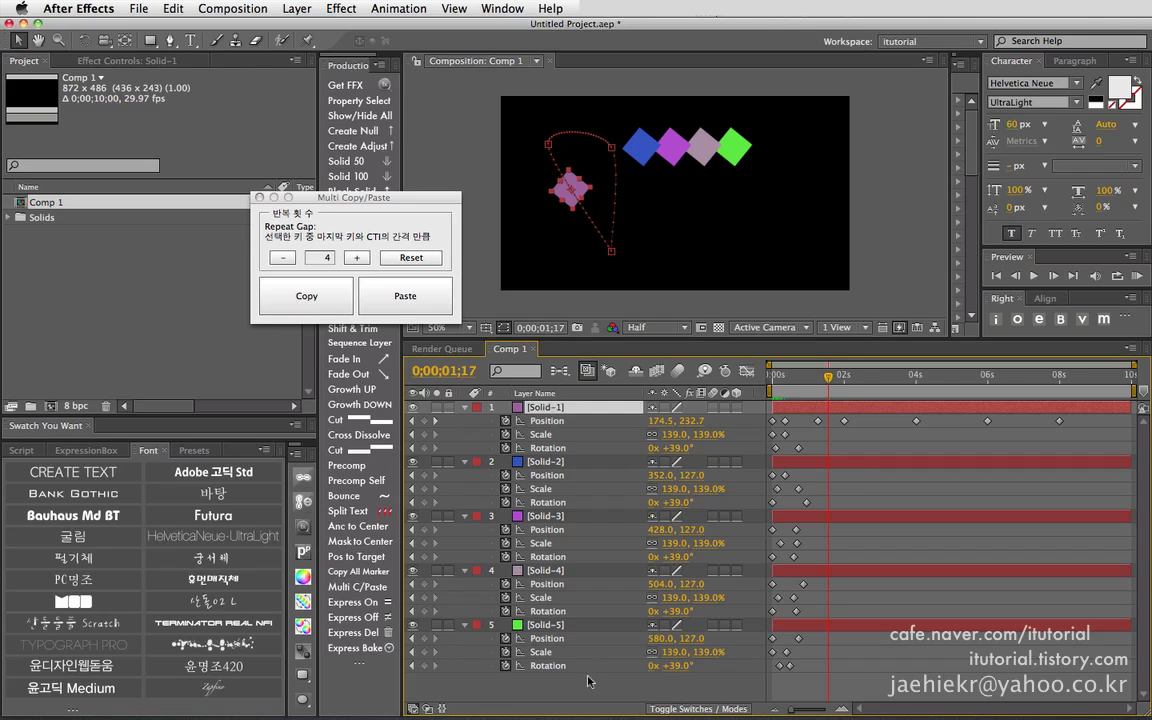
- Remove all Position, Scale and Rotation keyframes from the five solids and delete the solids
drag(532, 672, 604, 430)
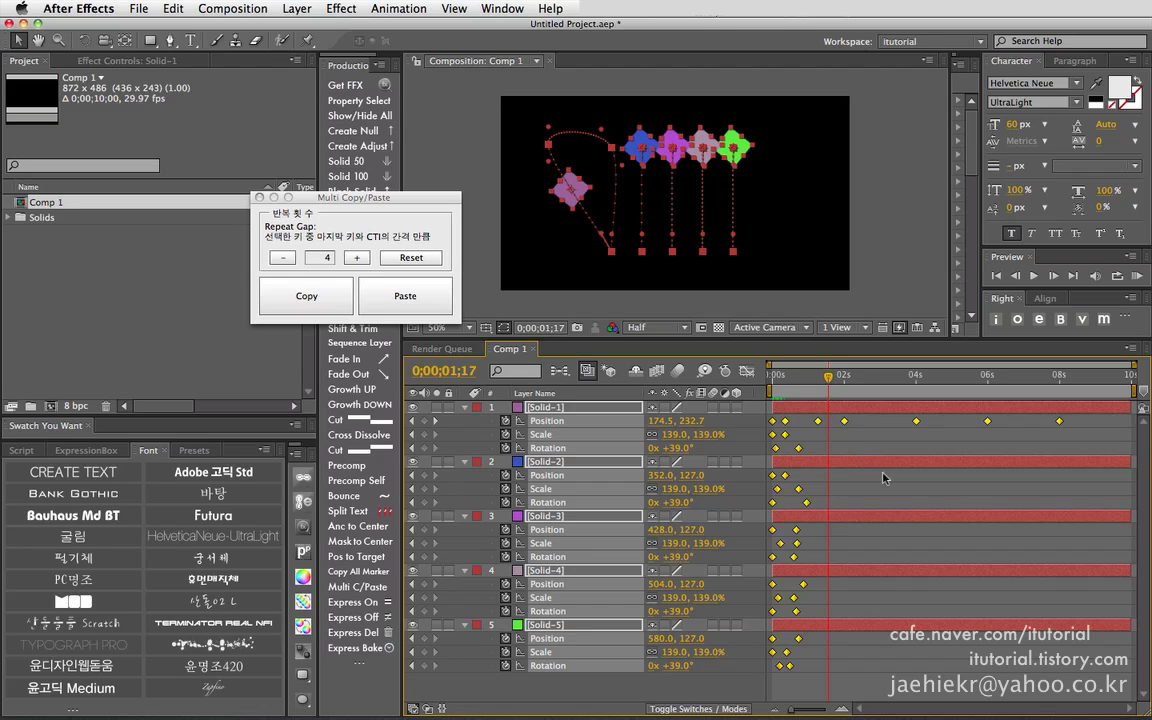
key(super+a)
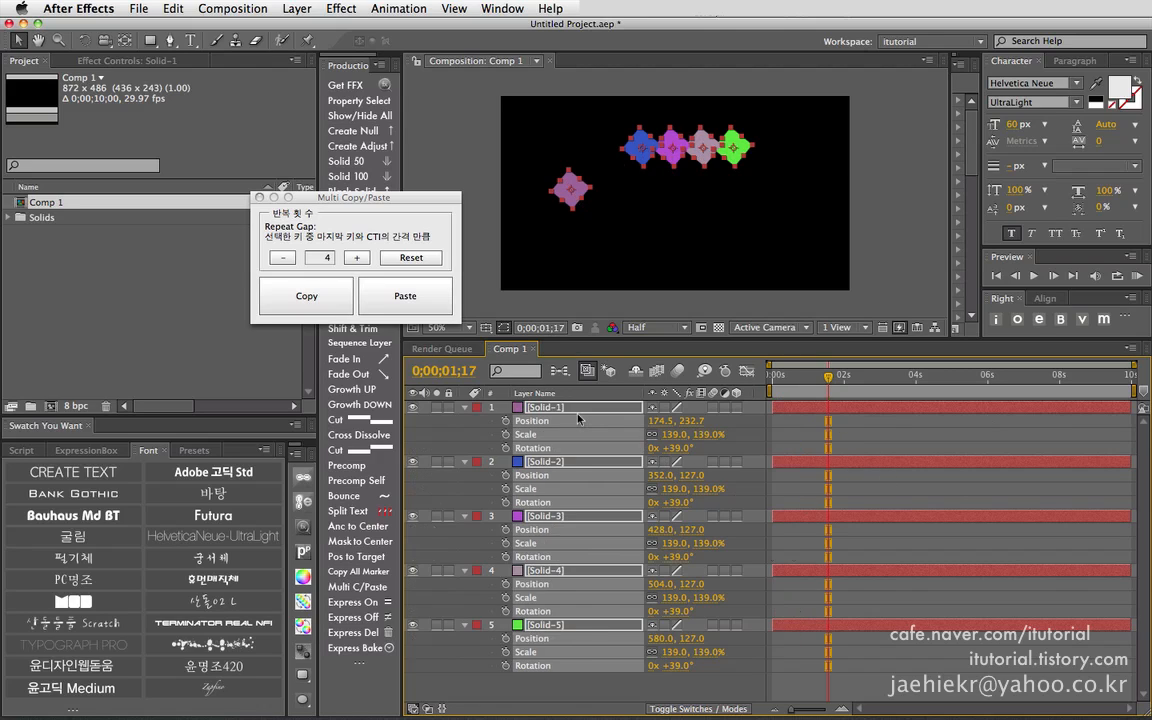
key(Delete)
- Add eight new Solid 50 layers to the empty composition
drag(389, 204, 205, 267)
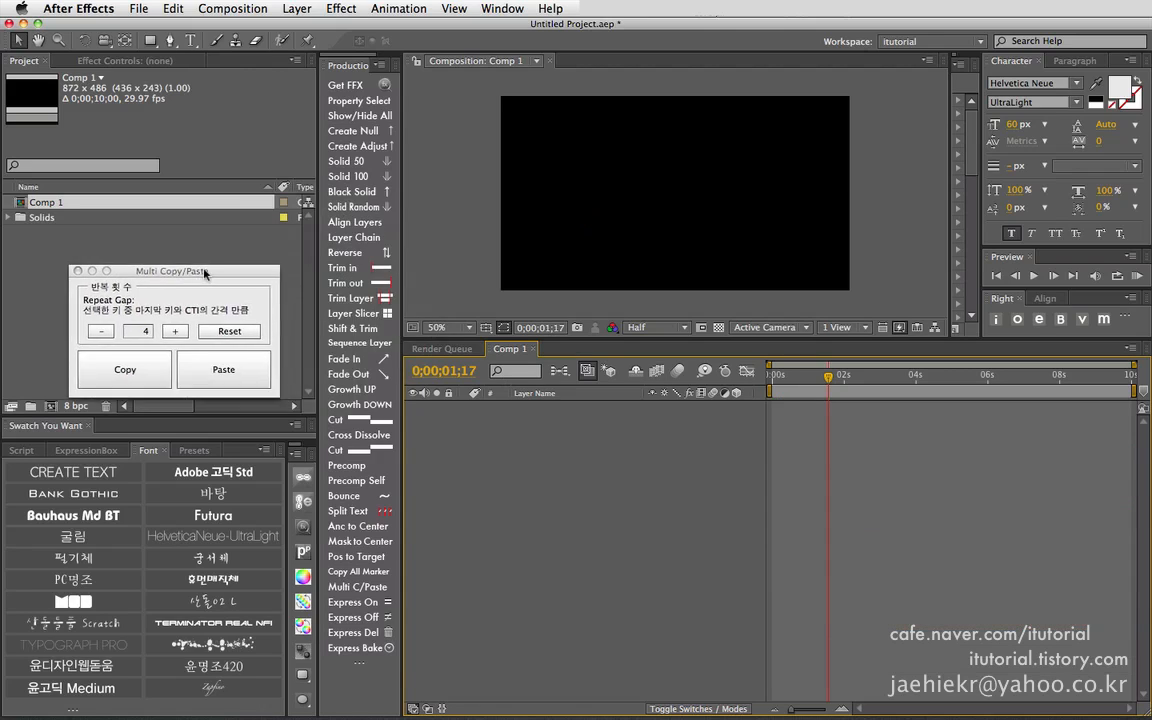
click(372, 165)
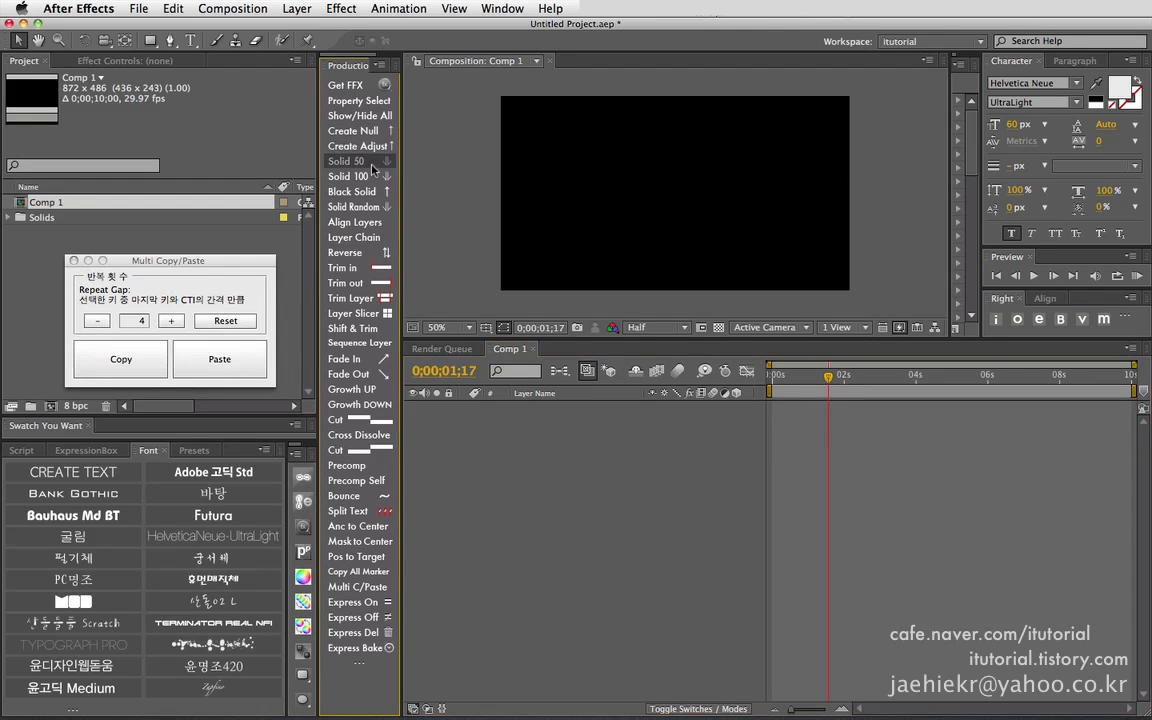
click(372, 165)
click(372, 165)
click(372, 165)
click(372, 165)
click(372, 165)
click(375, 164)
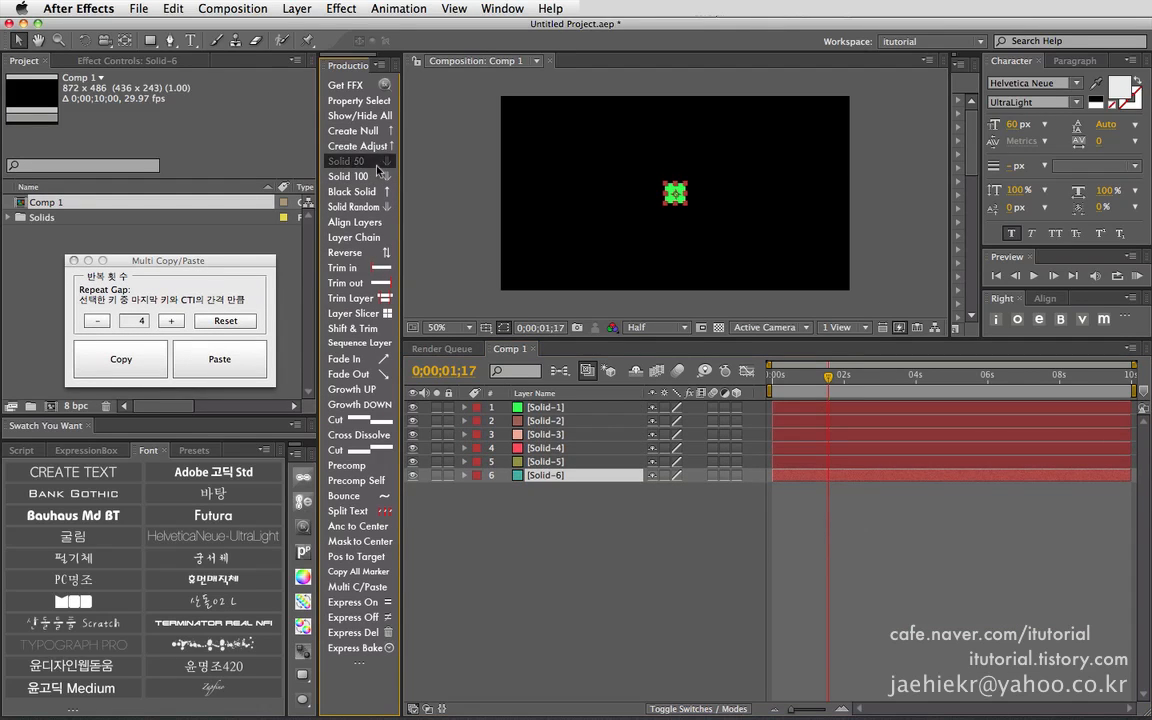
click(375, 164)
- Select all eight solids and spread them along the X axis with Align Layers, leaving small gaps between them
drag(578, 531, 526, 389)
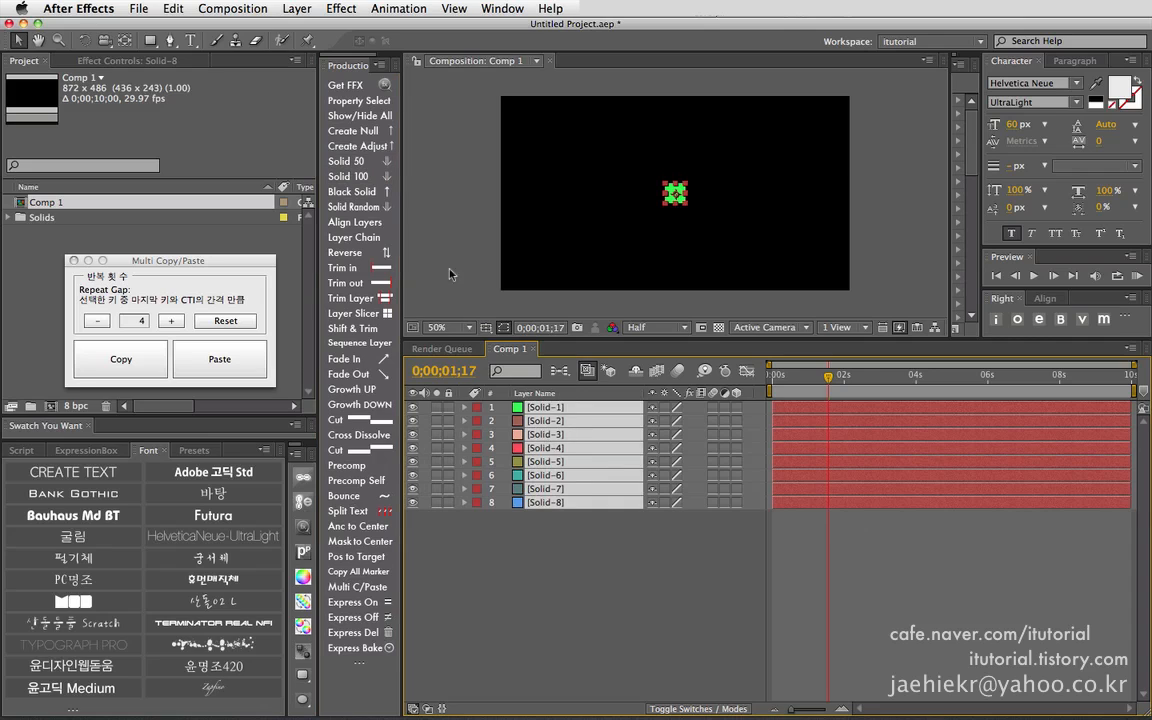
click(354, 222)
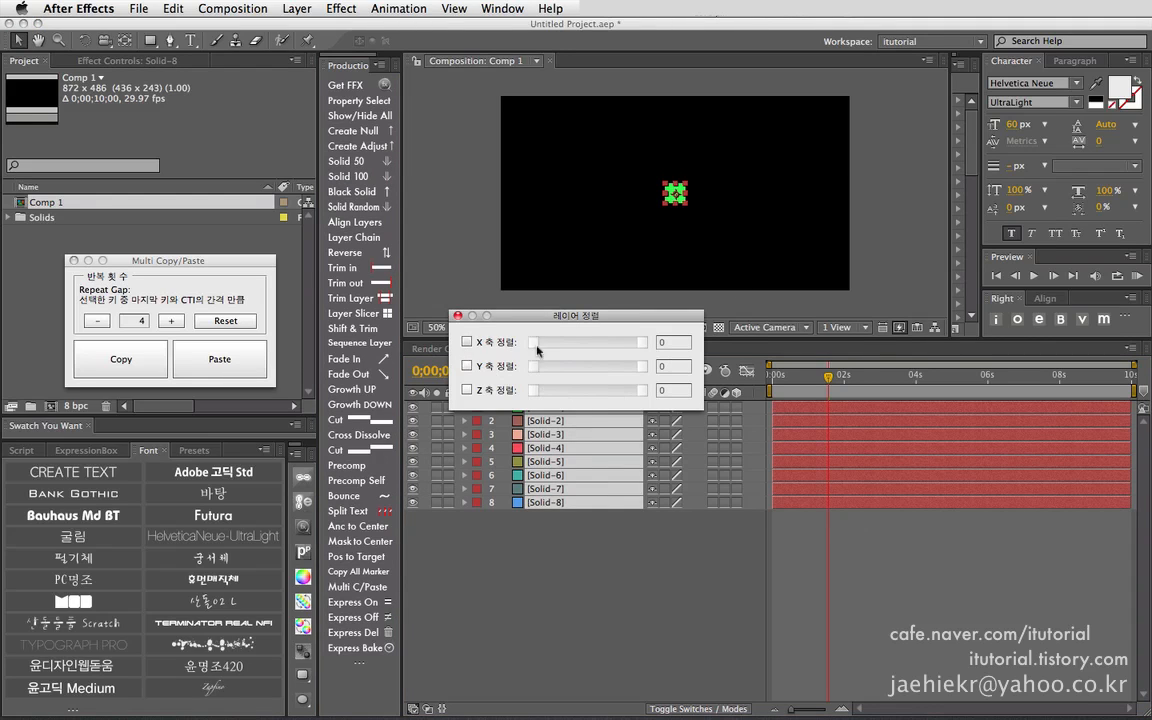
click(467, 342)
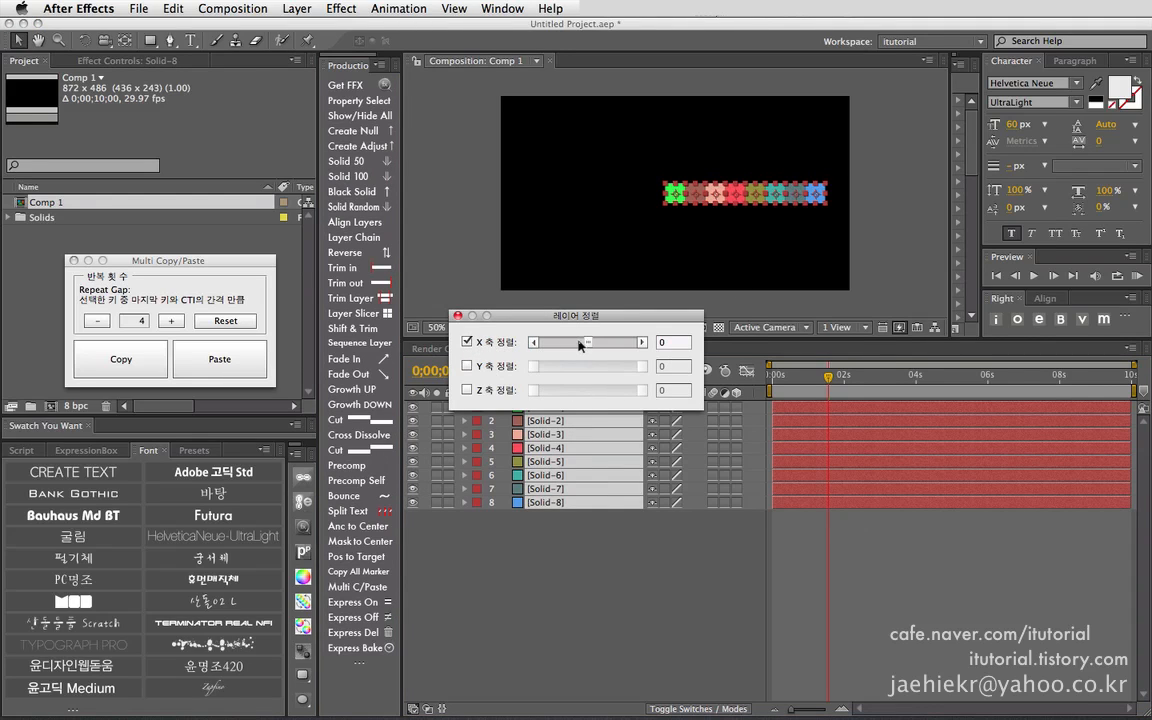
drag(579, 345, 593, 342)
click(458, 316)
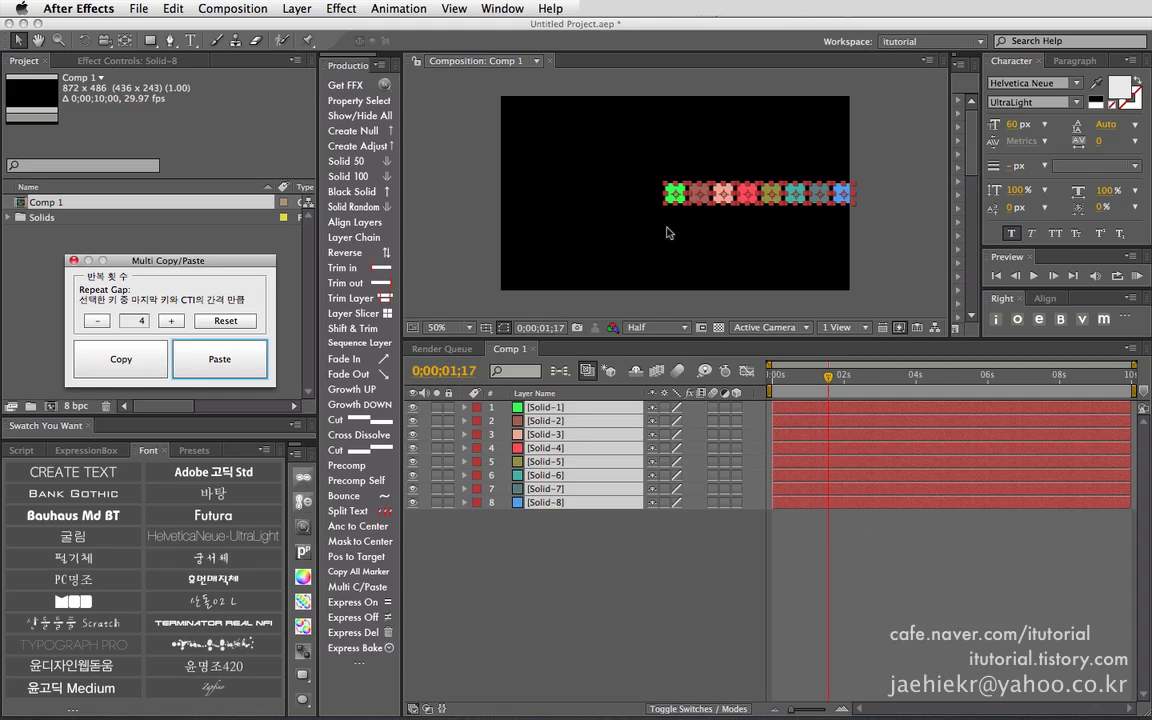
- Move the row of eight solids to about Y 375 and keyframe their Position and Rotation at 0;00;00;00
drag(726, 199, 647, 252)
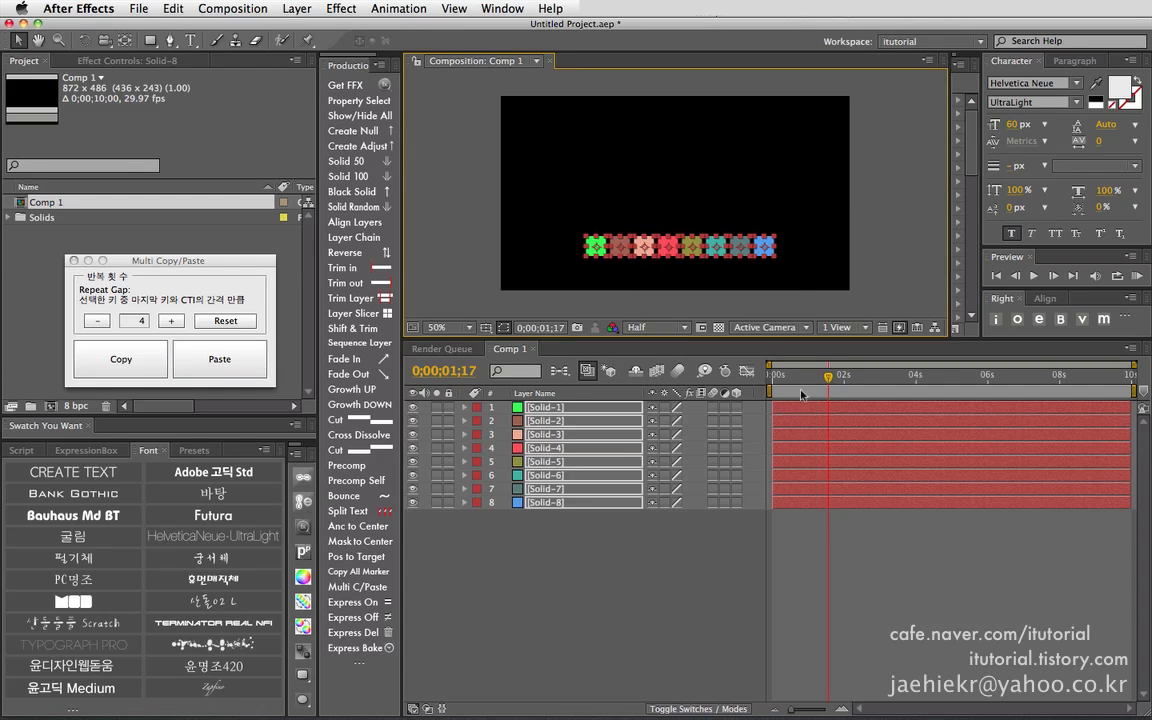
key(Home)
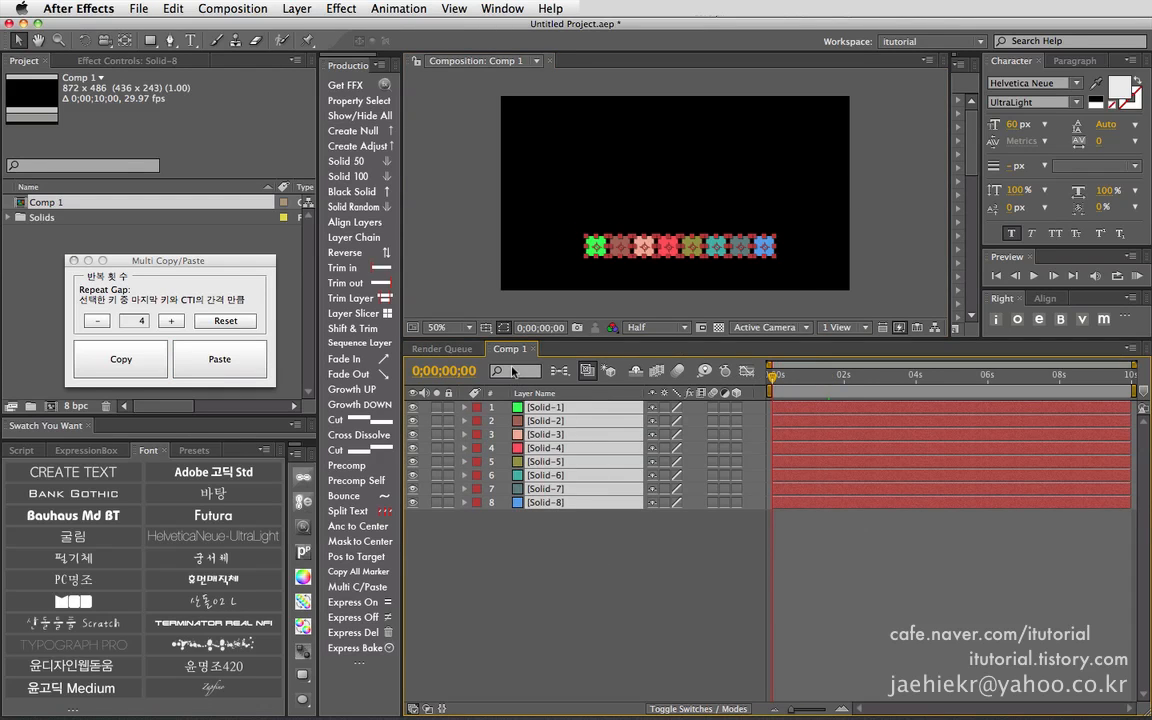
key(p)
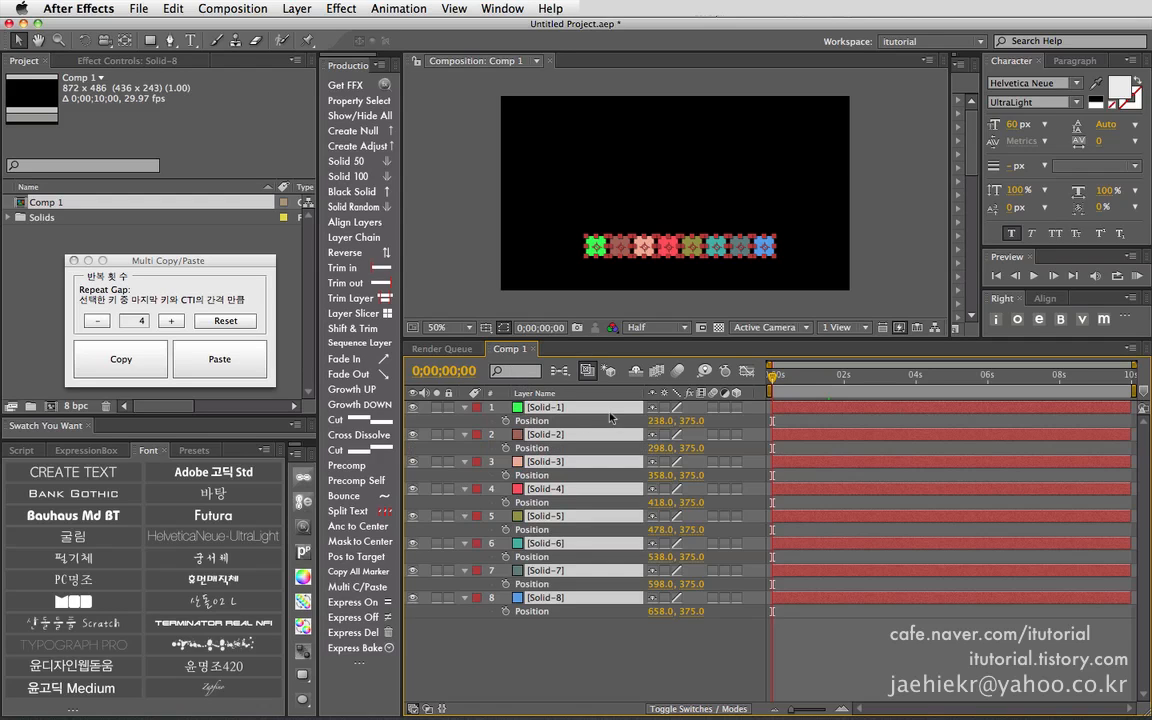
key(r)
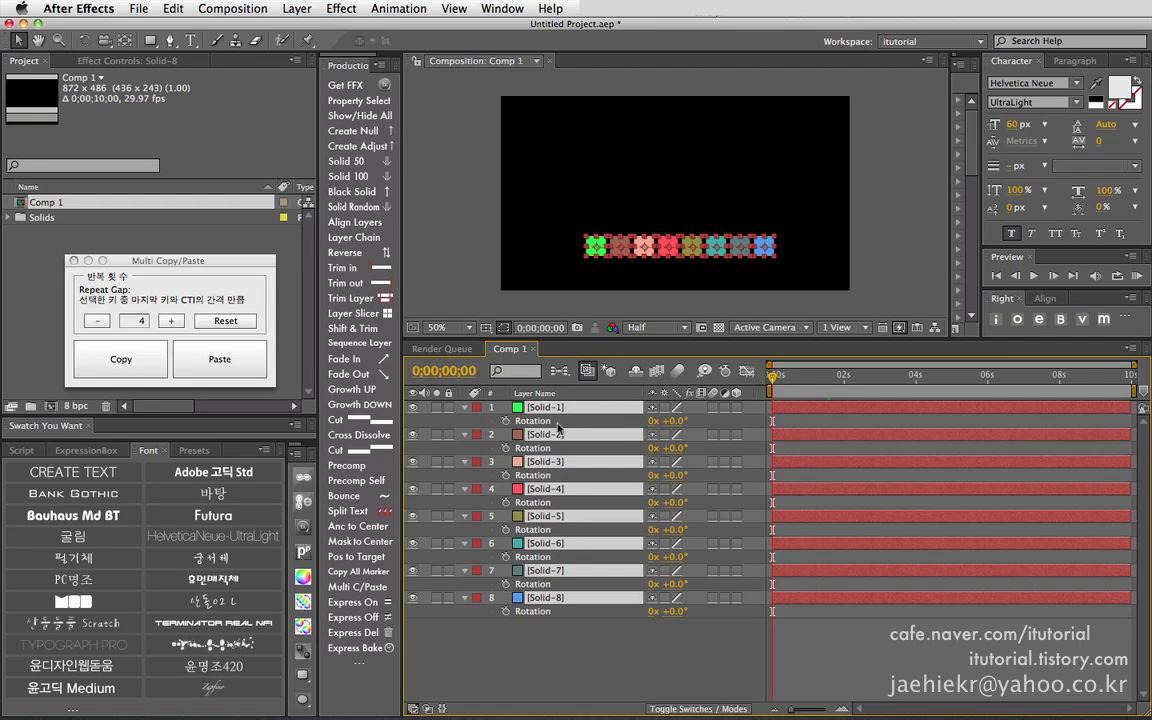
key(shift+p)
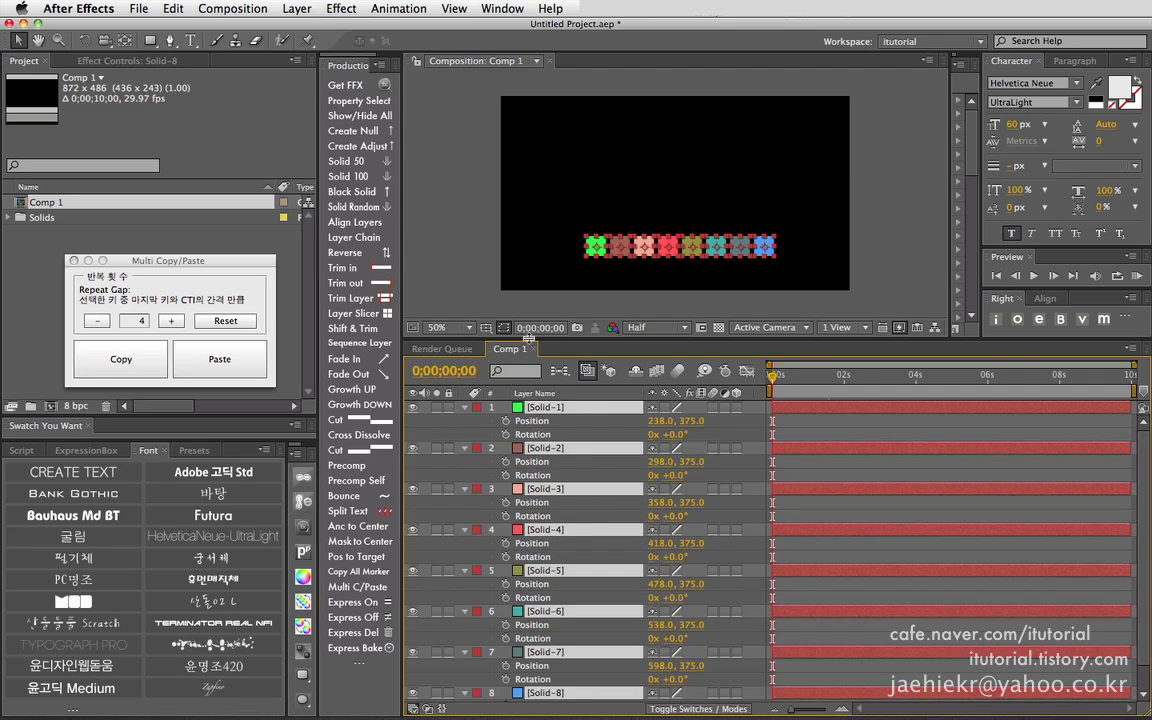
drag(520, 338, 527, 277)
click(505, 357)
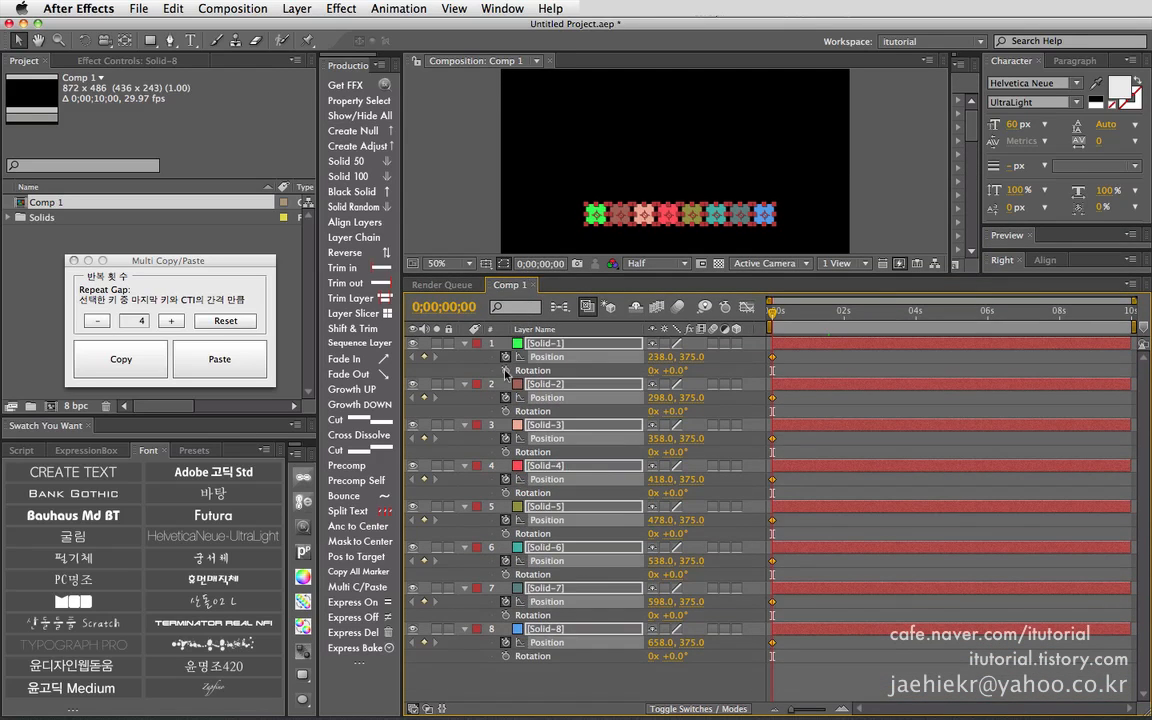
click(506, 370)
- At 0;00;00;10, raise the row of solids to about Y 113 and set their Rotation to 90°
key(shift+Page_Down)
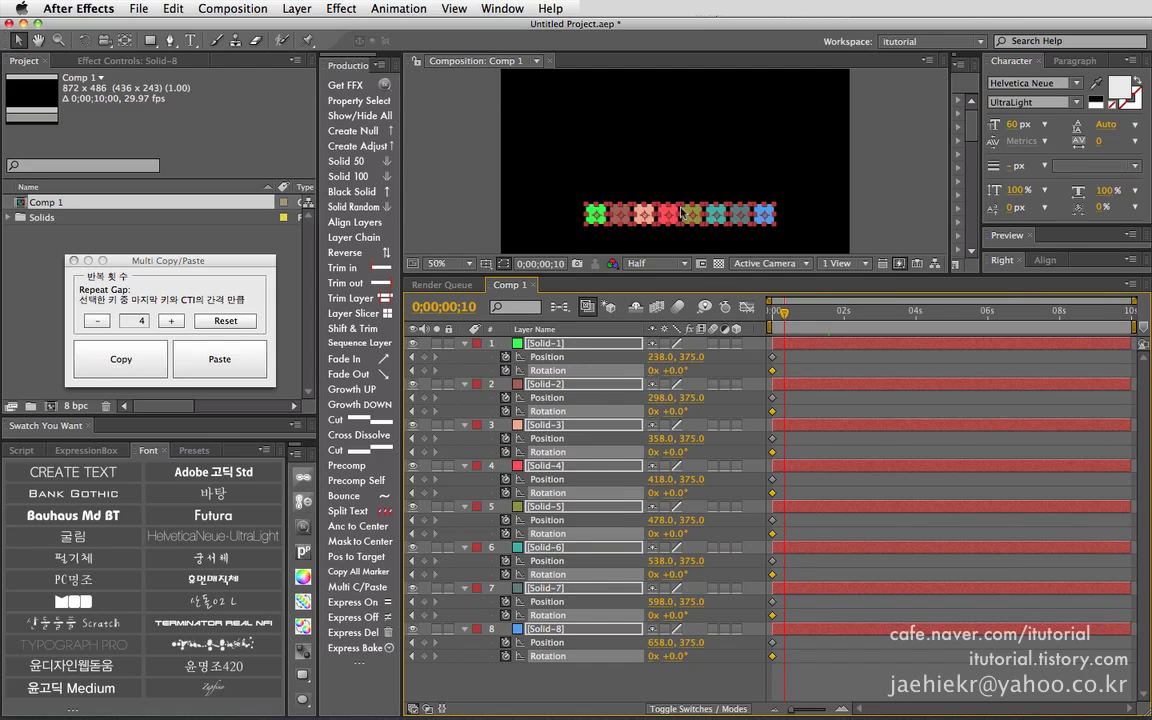
drag(630, 220, 630, 114)
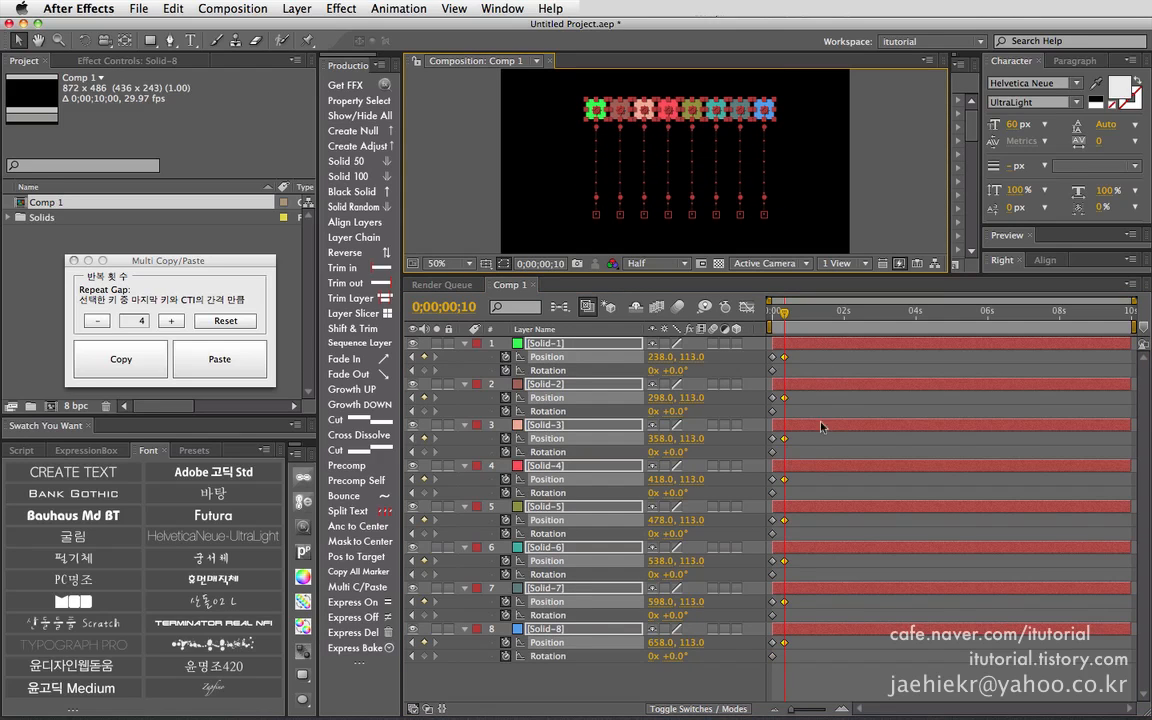
click(668, 370)
key(Return)
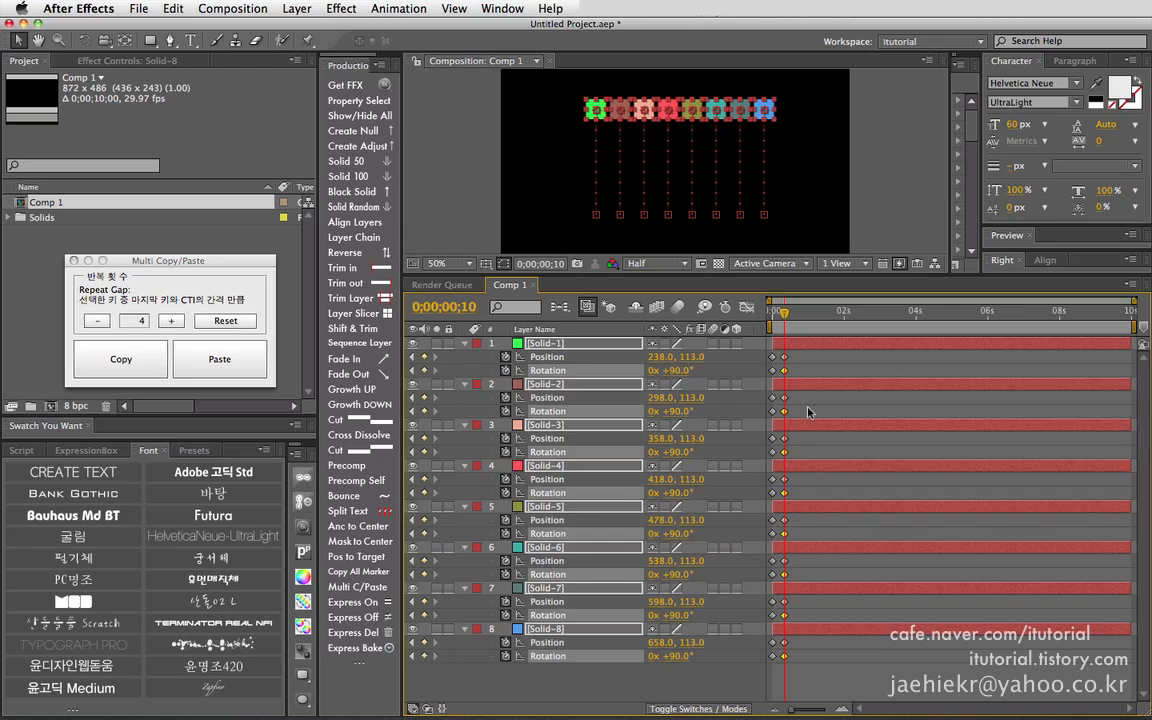
key(F2)
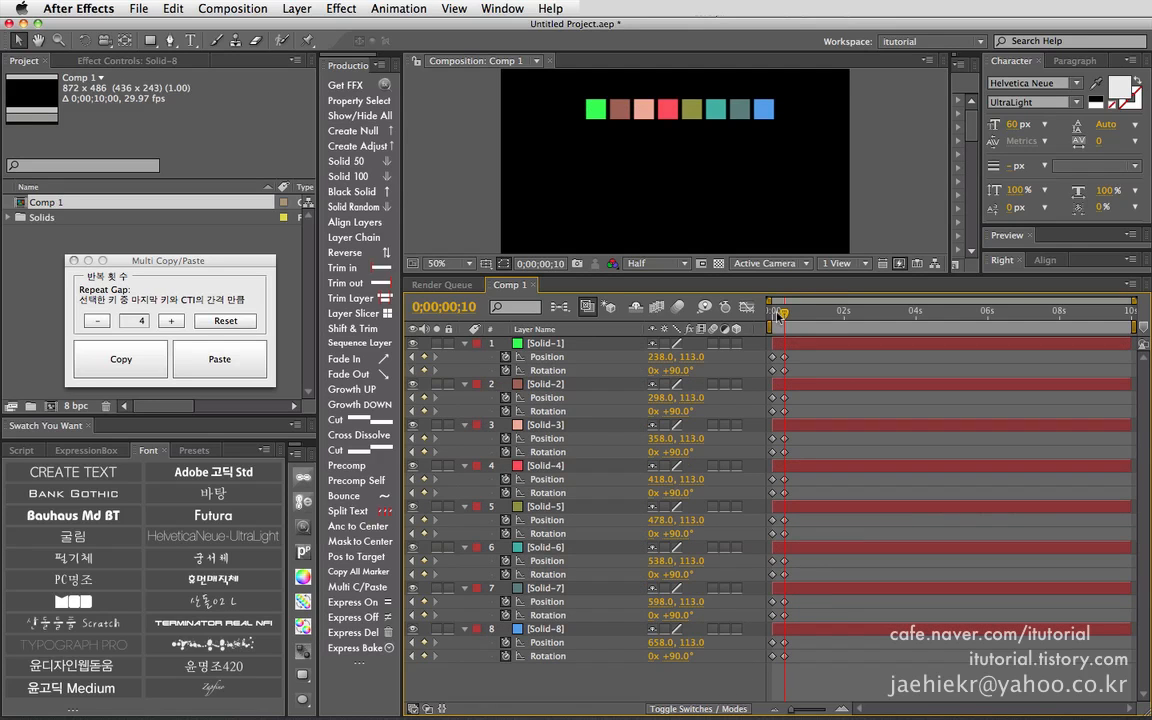
mouse_move(777, 316)
mouse_down()
mouse_move(845, 316)
mouse_move(757, 319)
mouse_up()
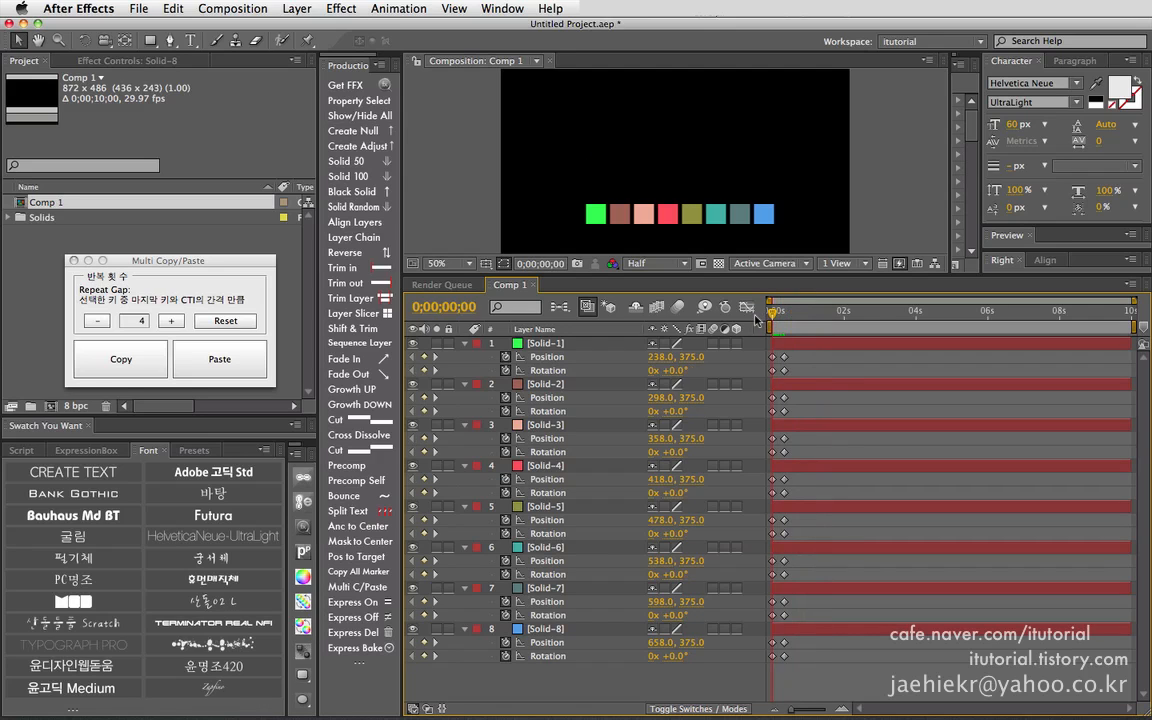
- Select all Position and Rotation keyframes, set the time to 0;00;00;20, and raise the repeat count to 6
drag(795, 663, 787, 317)
key(shift+Page_Down)
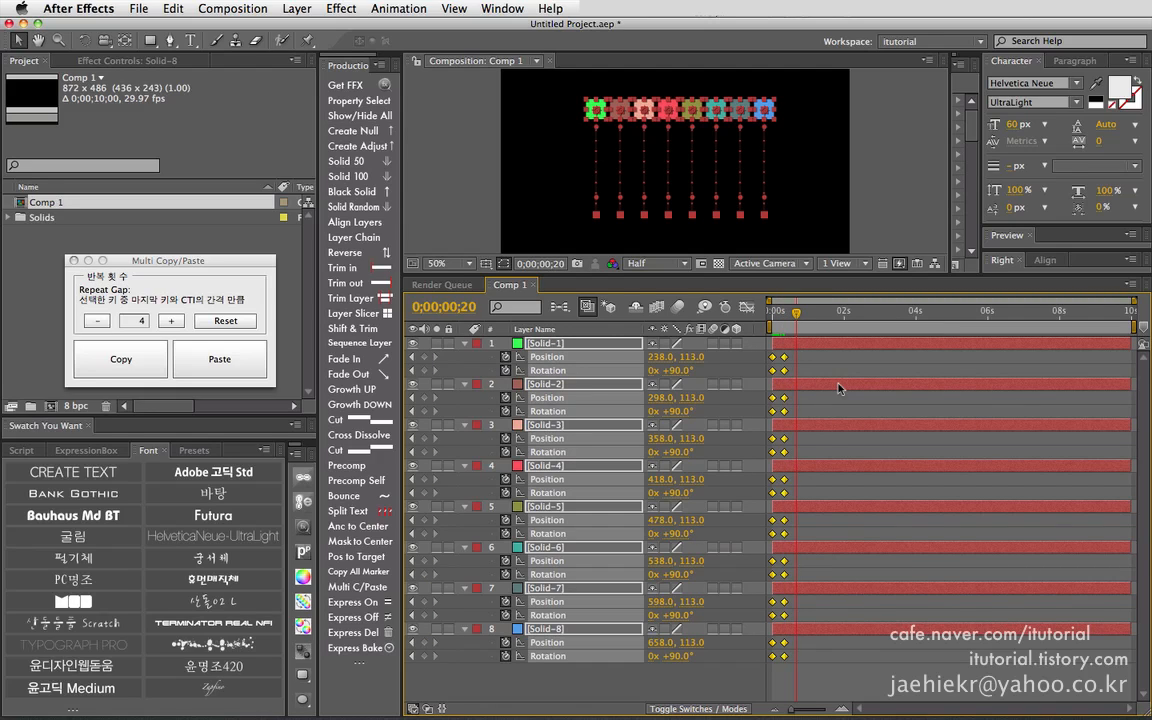
click(171, 321)
click(171, 321)
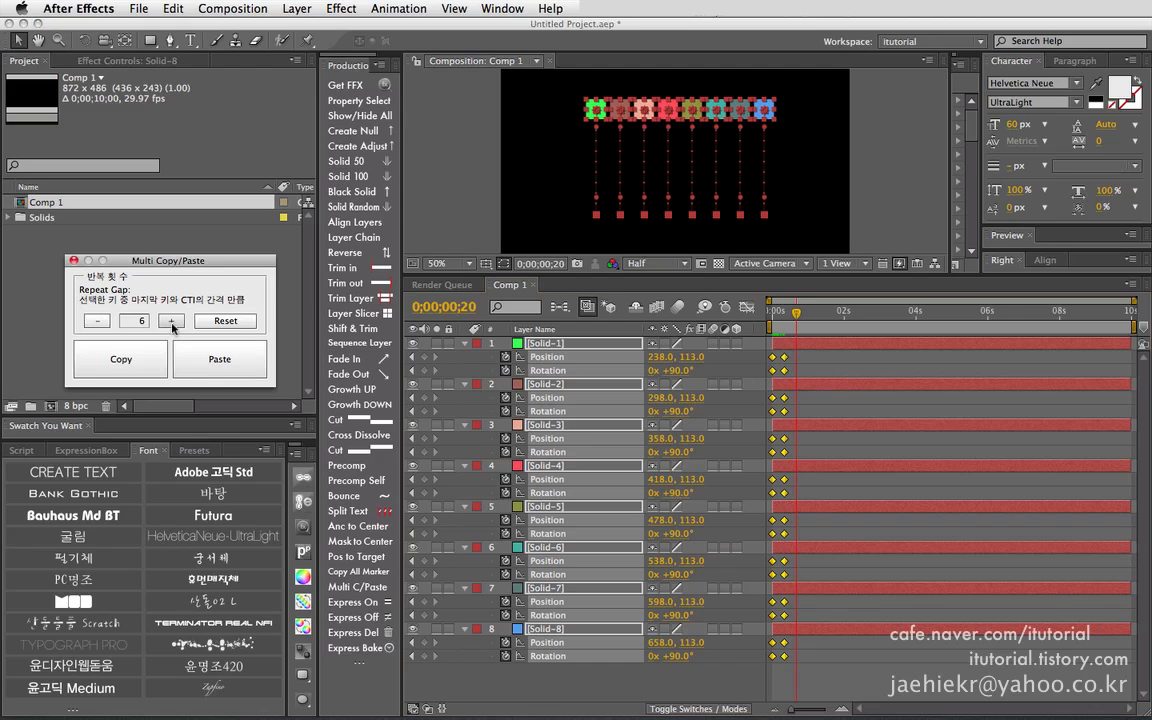
- Try pasting the previously copied keyframes with Multi Copy/Paste, then undo the paste
click(221, 362)
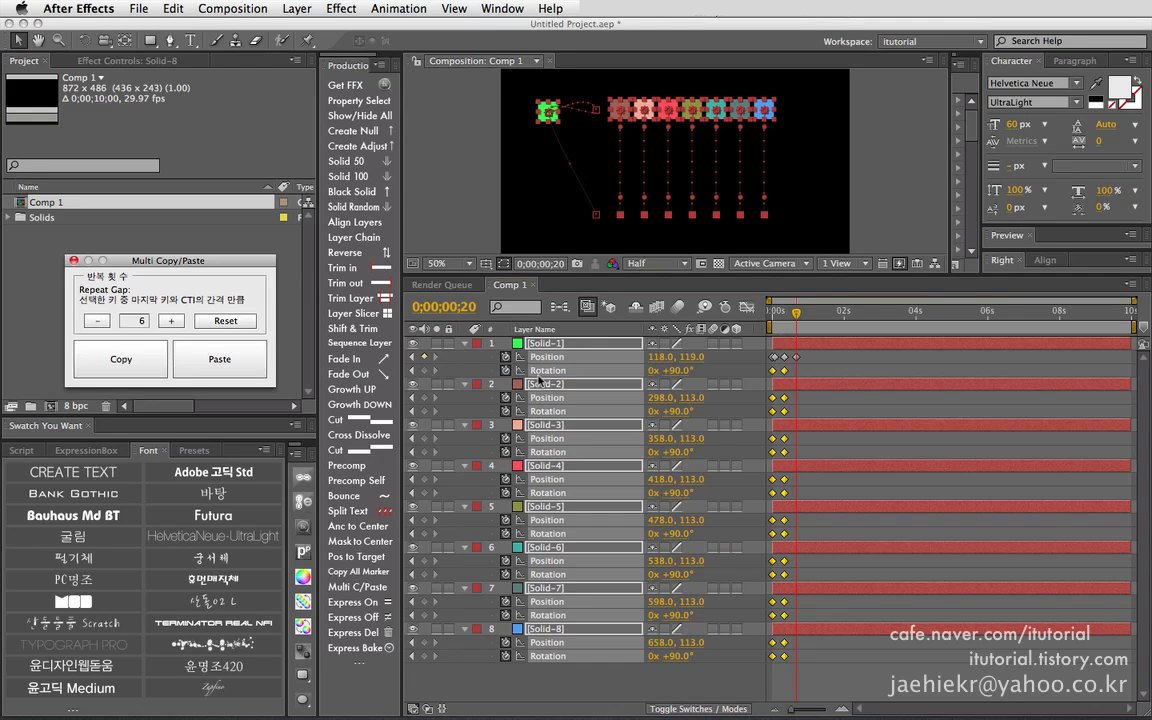
key(super+z)
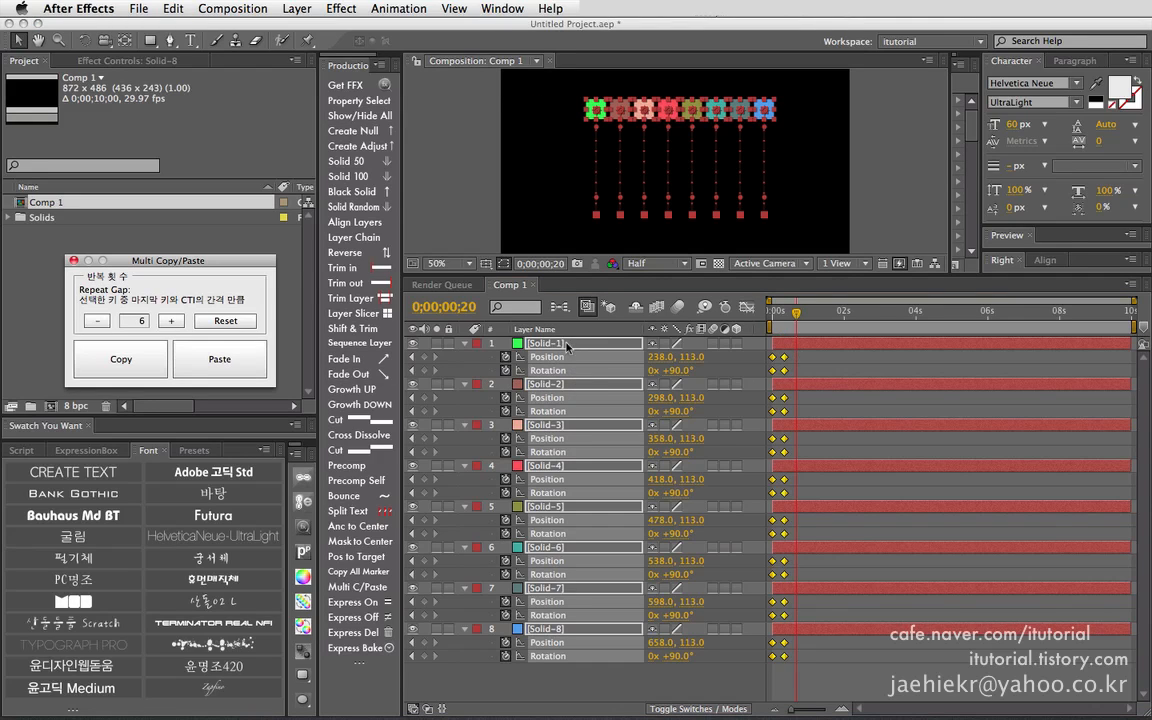
- Copy all Position and Rotation keyframes of the eight solids and paste them six times from 0;00;00;20
drag(798, 672, 731, 313)
click(121, 359)
drag(200, 259, 265, 258)
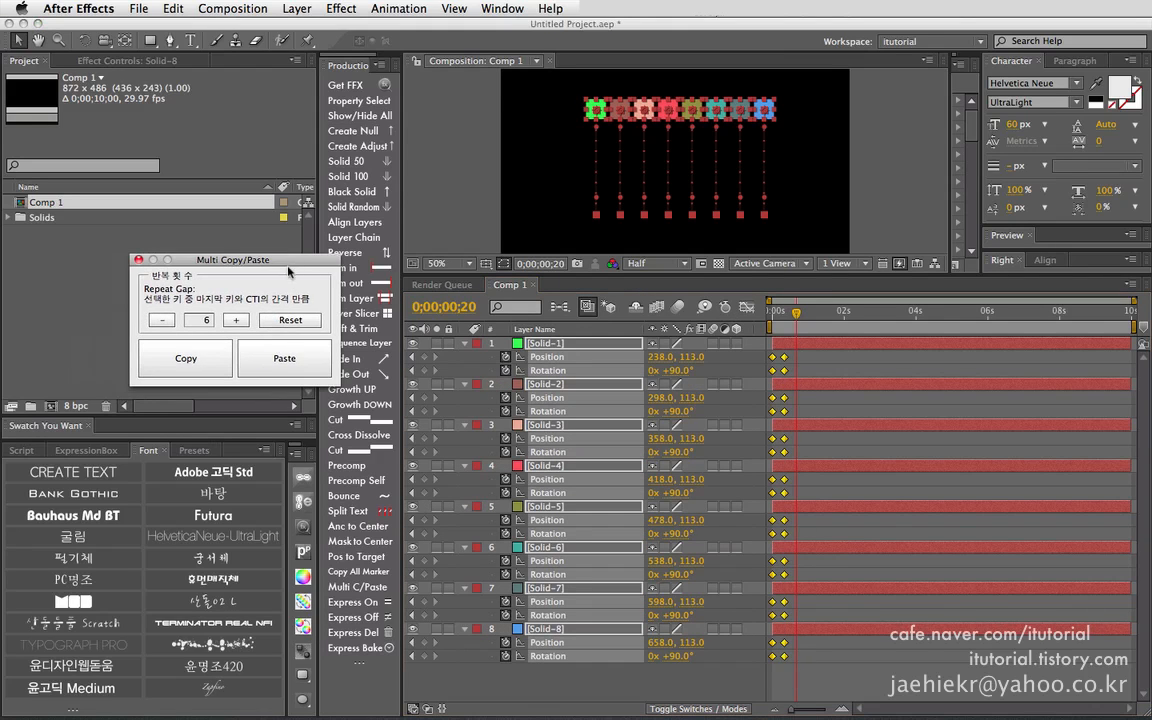
click(302, 360)
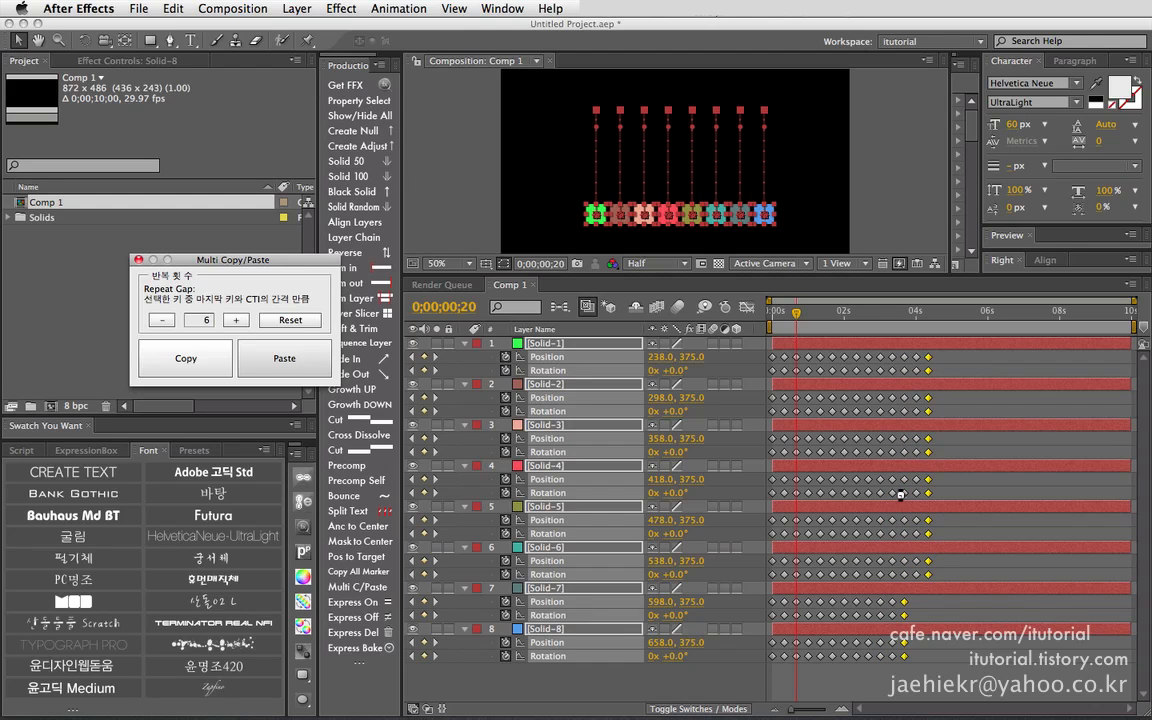
mouse_move(792, 316)
mouse_down()
mouse_move(771, 312)
mouse_move(795, 316)
mouse_up()
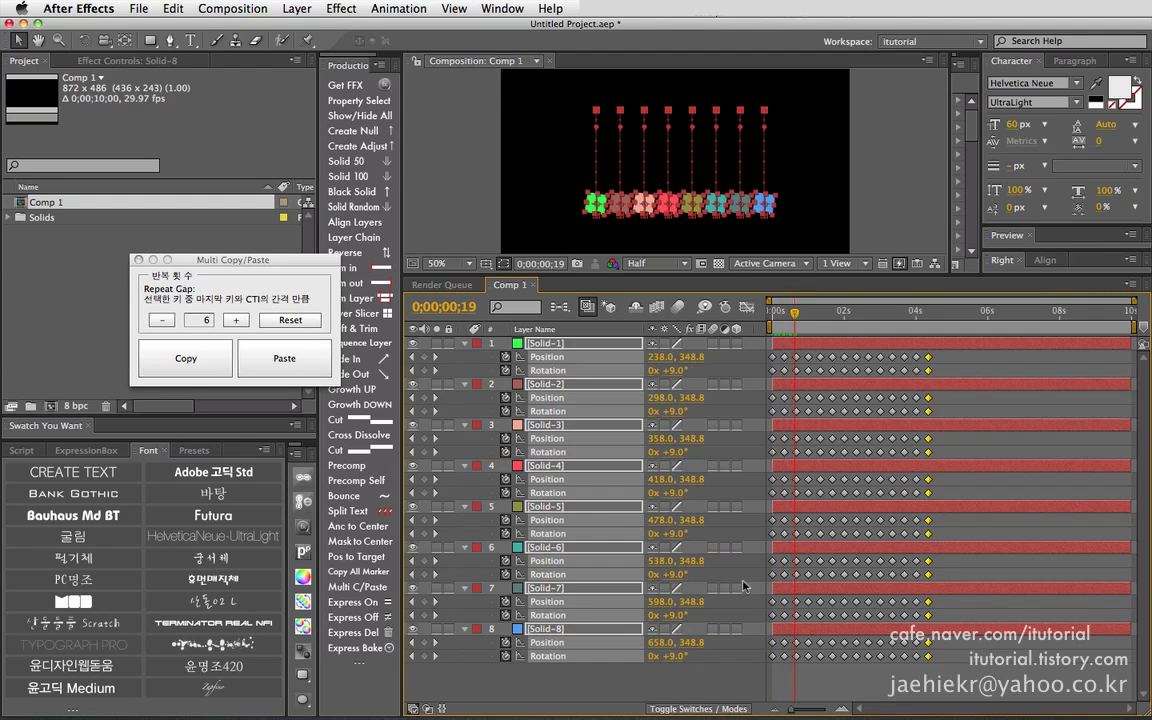
- Collapse the keyframed properties of all eight solids and set the time to 0;00;00;10
click(648, 681)
key(super+a)
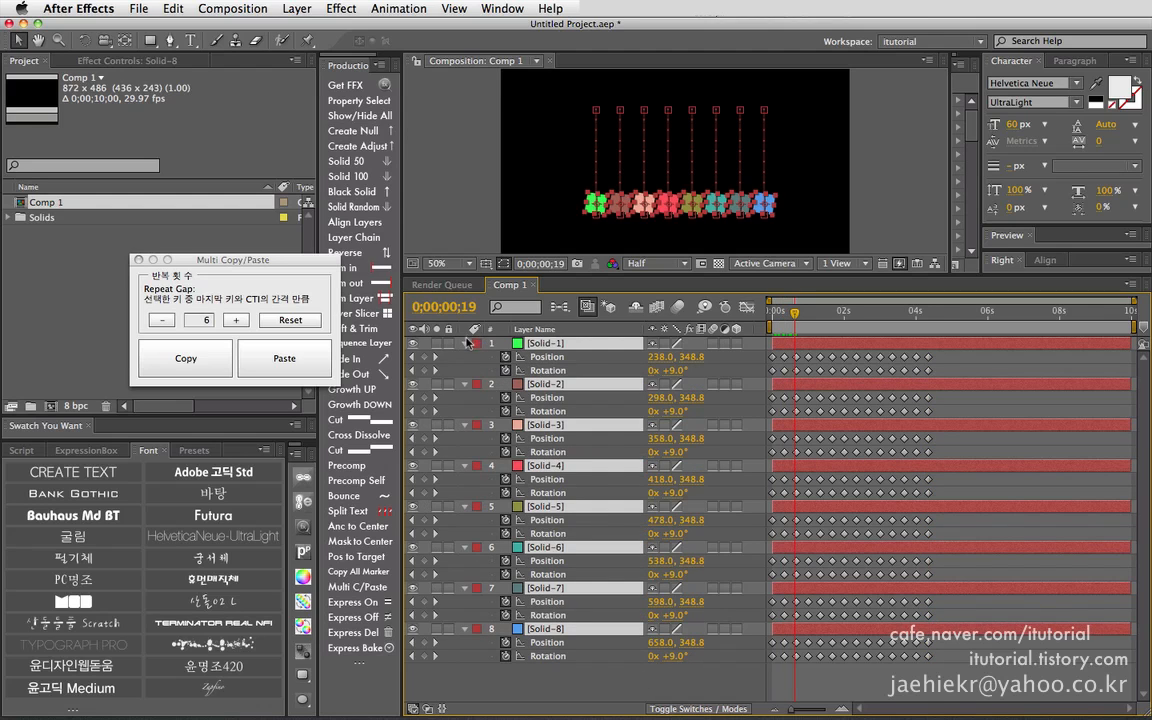
key(super+shift+a)
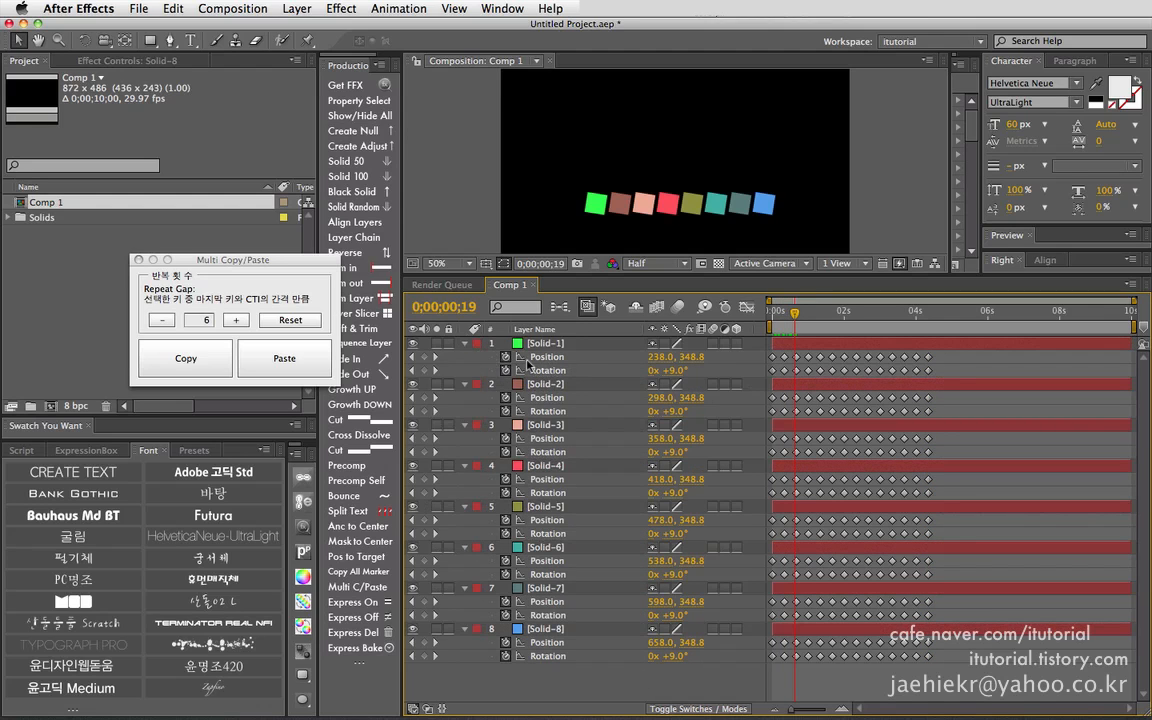
key(super+a)
key(u)
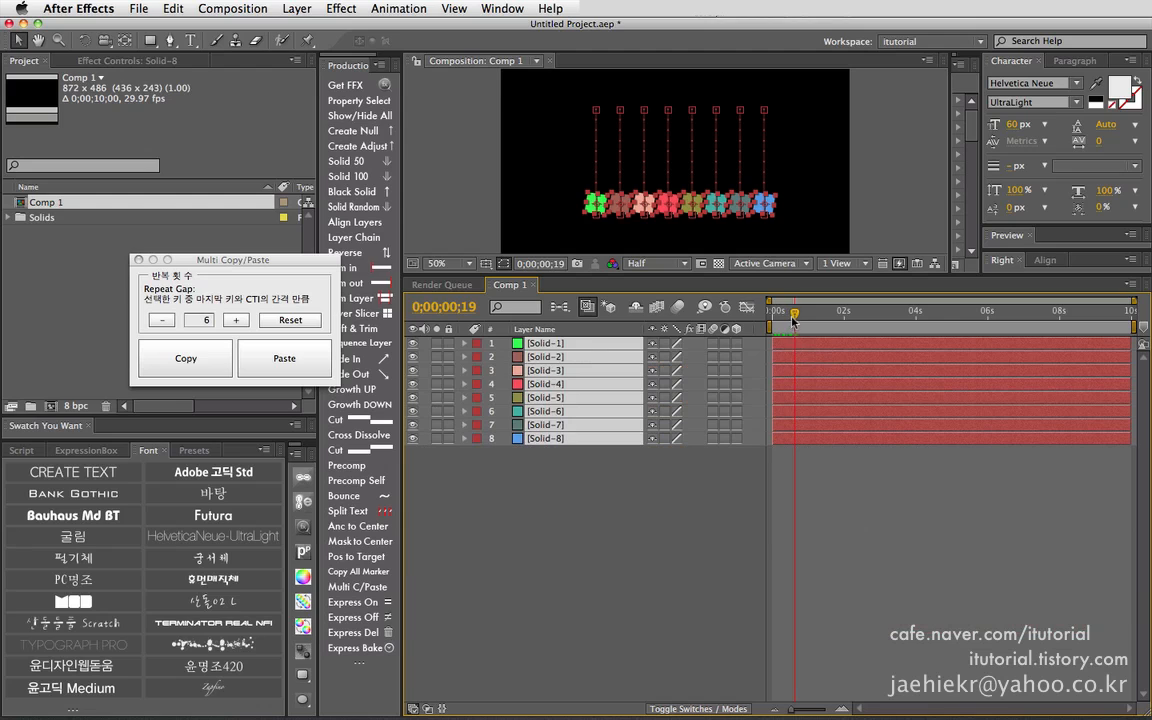
drag(793, 319, 784, 319)
click(650, 474)
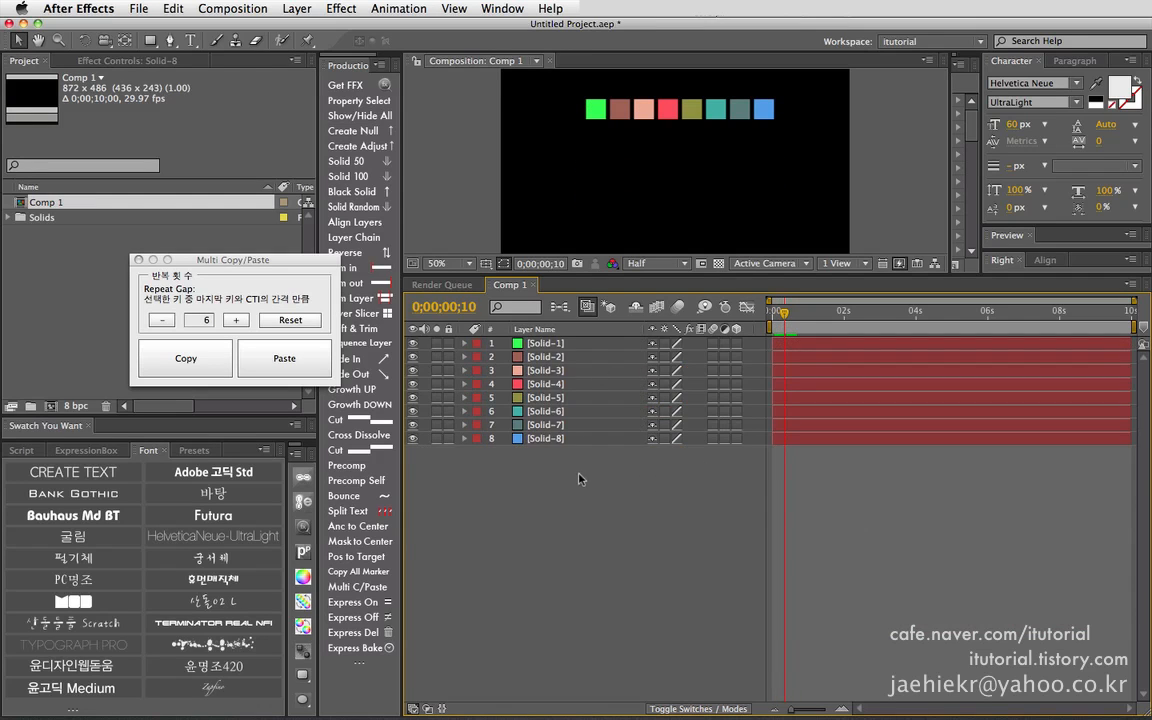
- Select all eight solids and open the Layer Shift Trim script beside the Multi Copy/Paste window
drag(578, 479, 560, 338)
drag(295, 260, 220, 260)
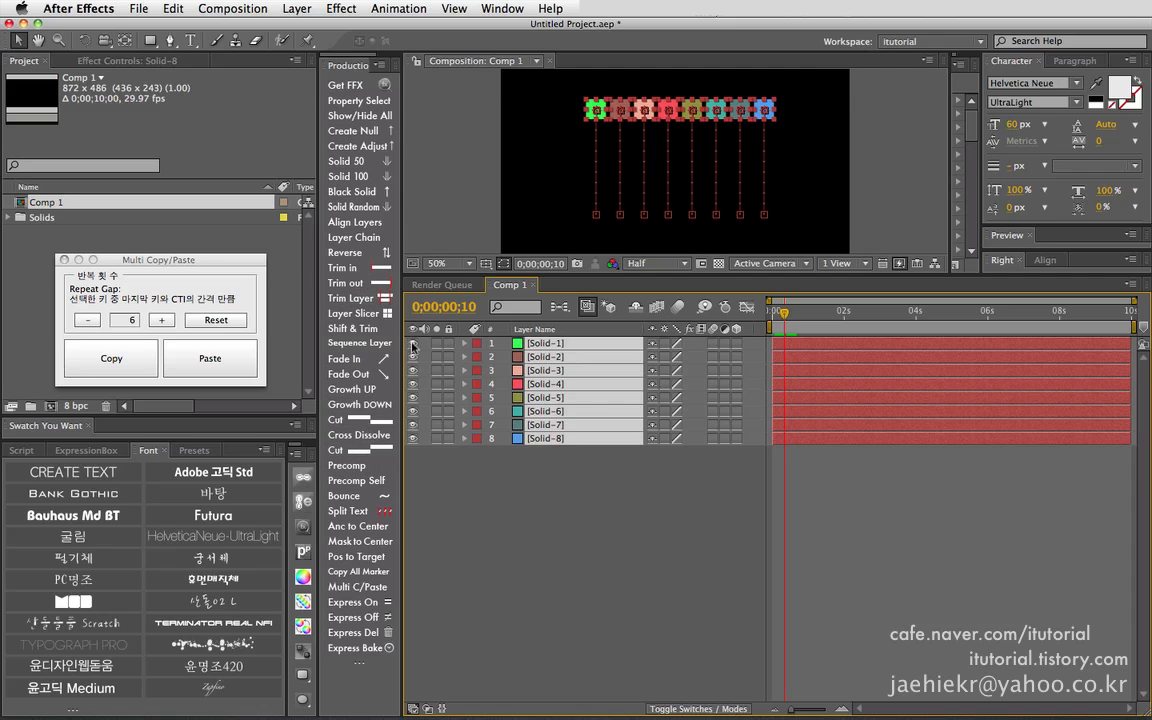
click(352, 328)
drag(512, 252, 320, 202)
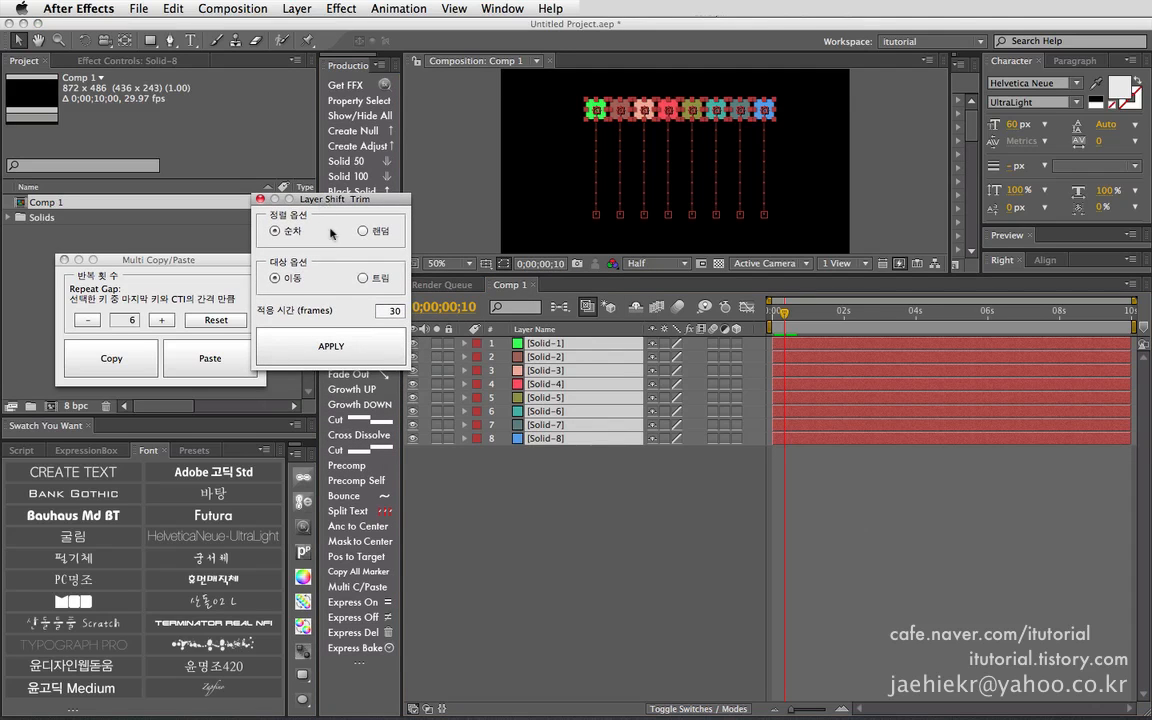
- Try shifting the eight layers sequentially by 5 frames with Layer Shift Trim, then undo the shift
click(393, 311)
text(5)
click(331, 344)
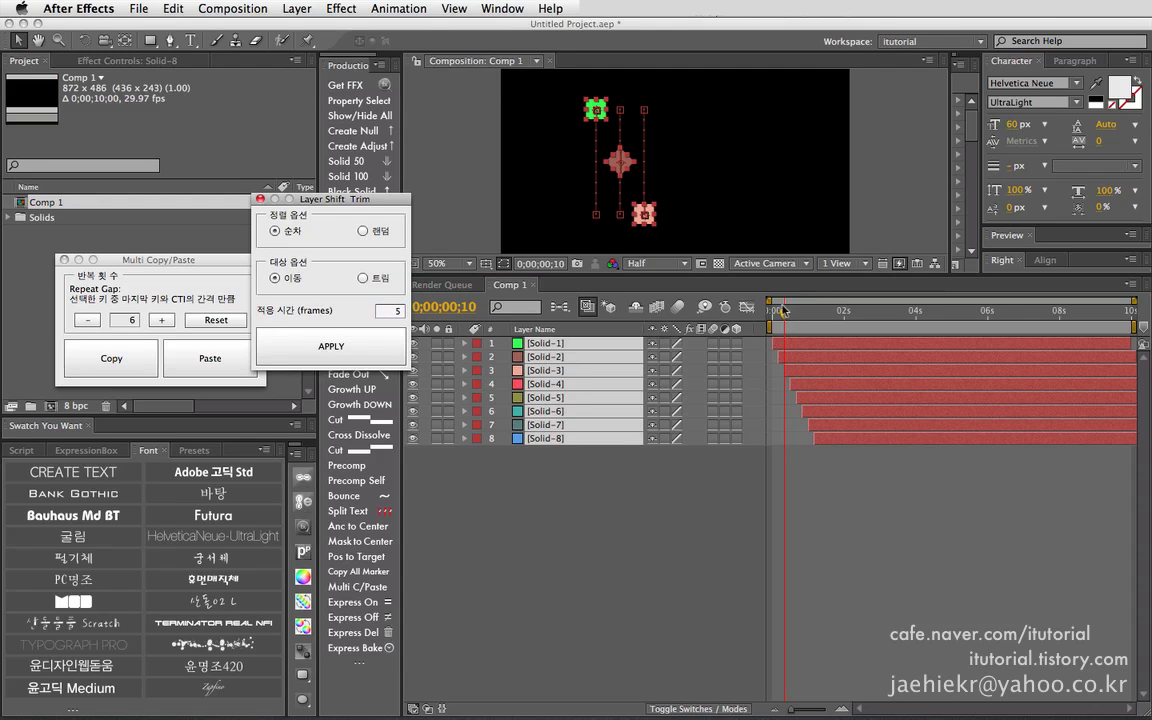
mouse_move(782, 311)
mouse_down()
mouse_move(876, 314)
mouse_move(769, 312)
mouse_move(802, 315)
mouse_move(785, 313)
mouse_up()
key(super+z)
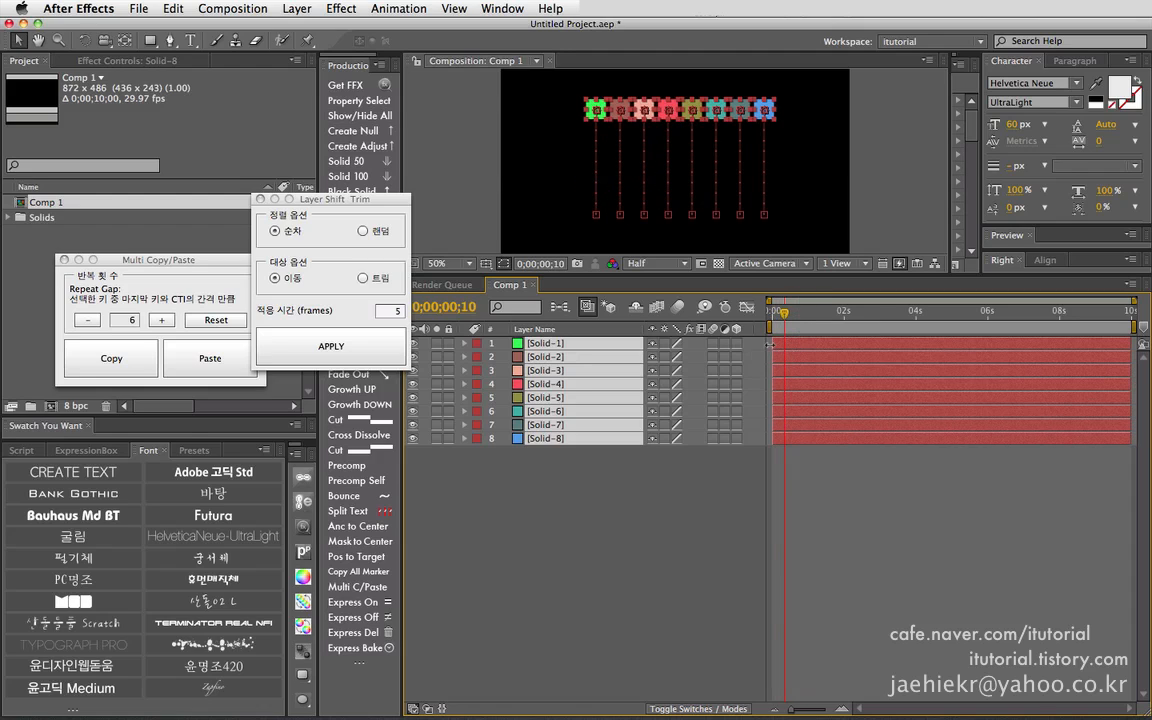
- Shift the eight layers in random order within 20 frames, then preview the motion up to 0;00;01;23
click(363, 231)
click(389, 310)
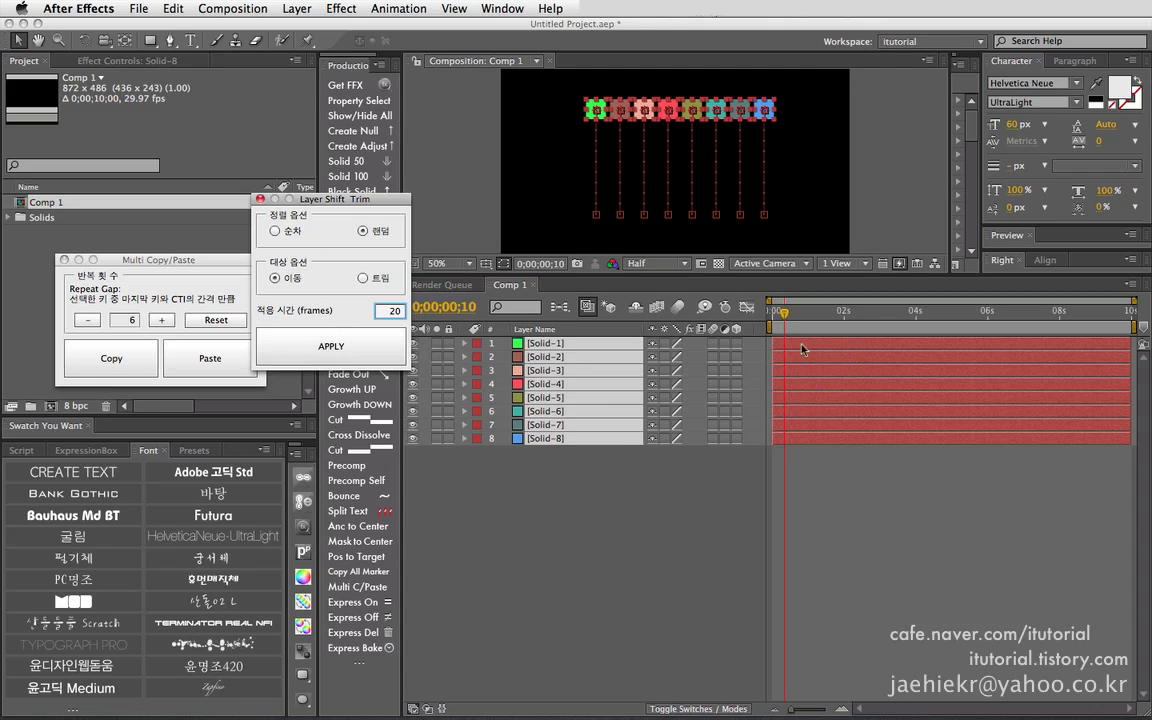
click(336, 346)
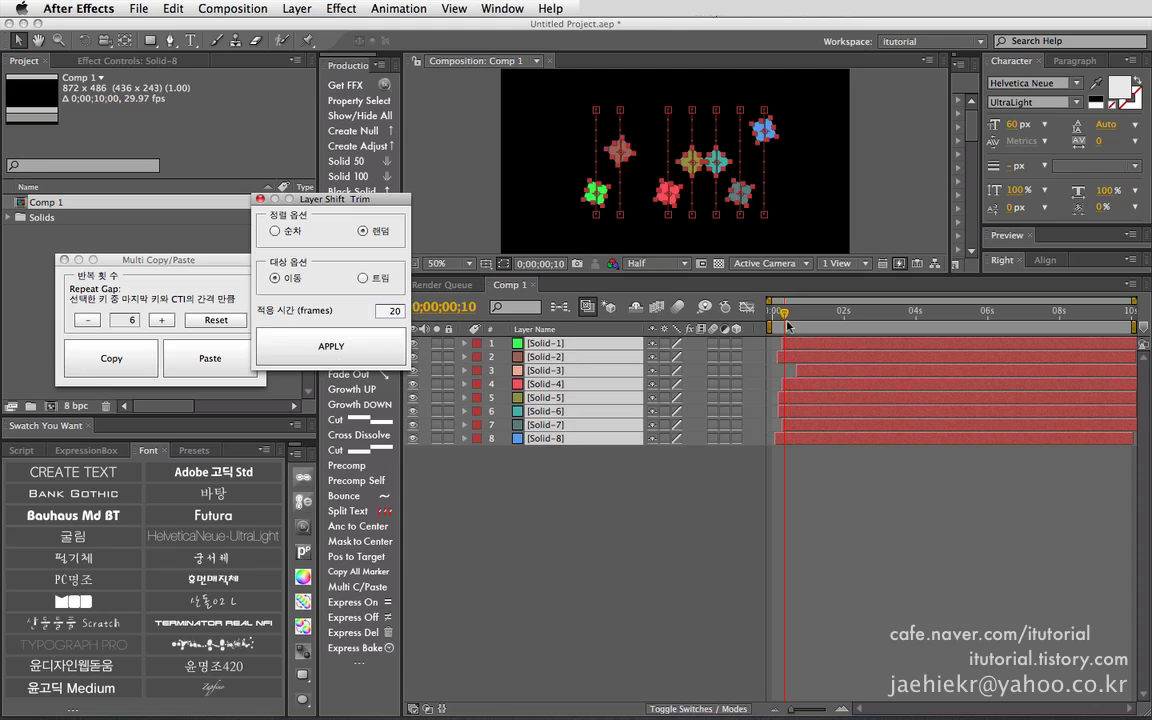
click(726, 472)
drag(784, 313, 836, 318)
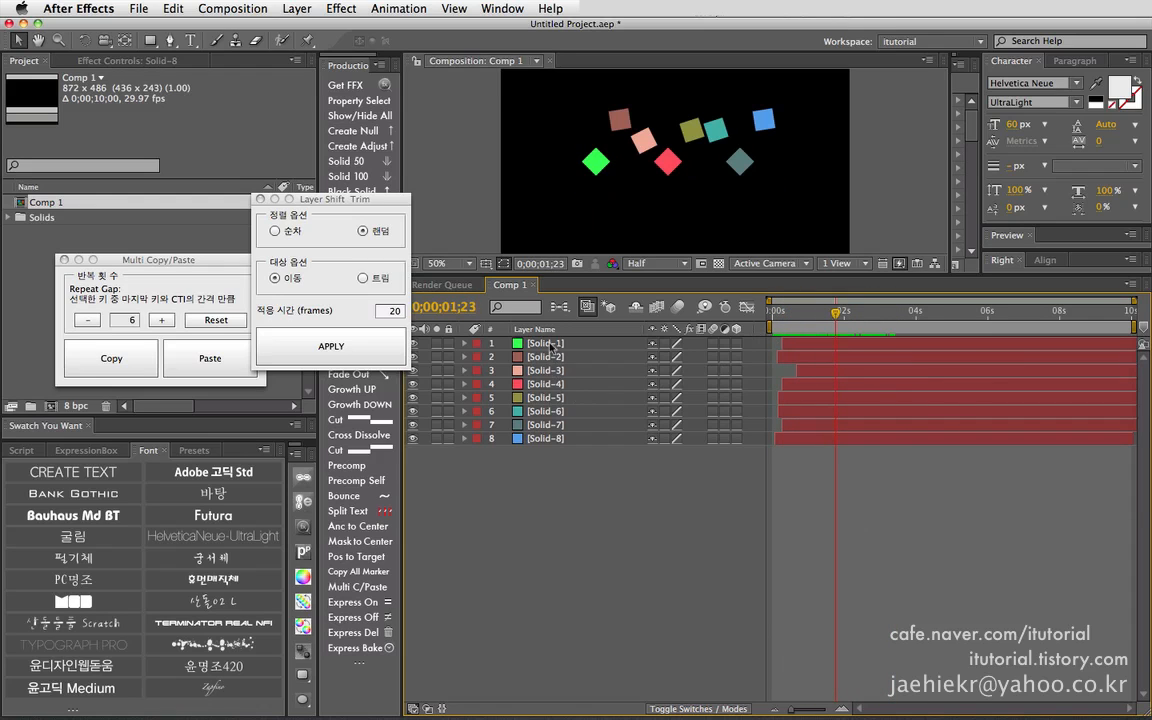
- Turn all eight solids into circles with a mask and preview the staggered bounce to 0;00;00;23
key(super+a)
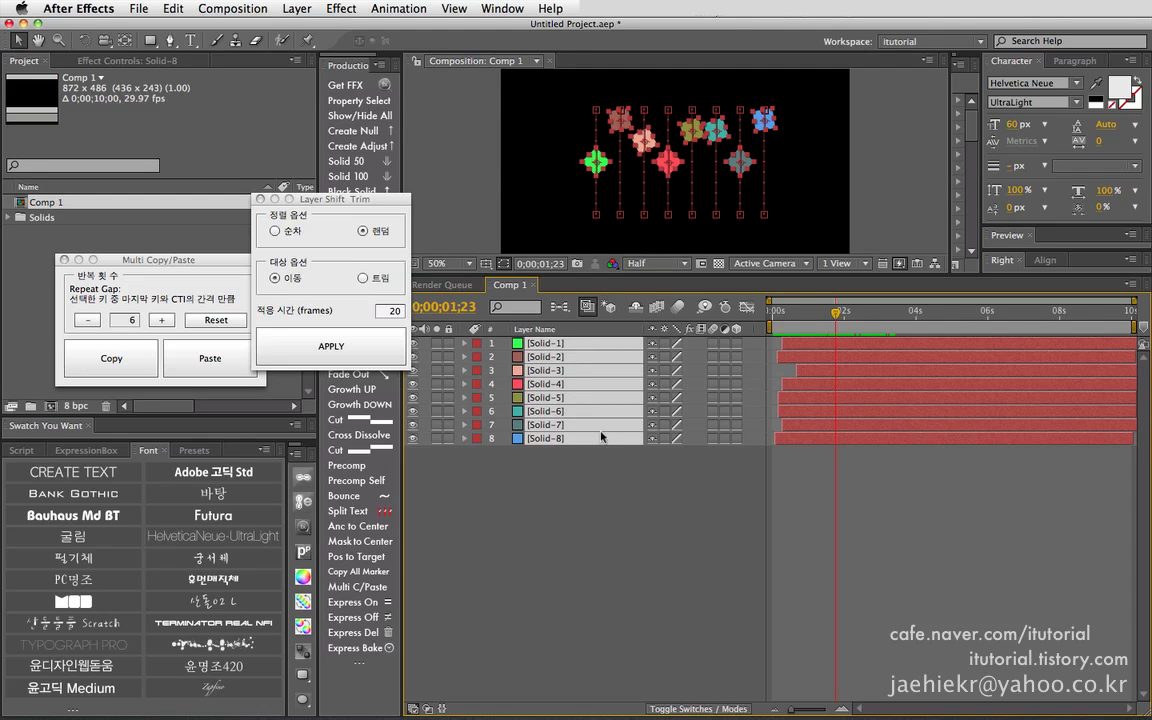
click(303, 700)
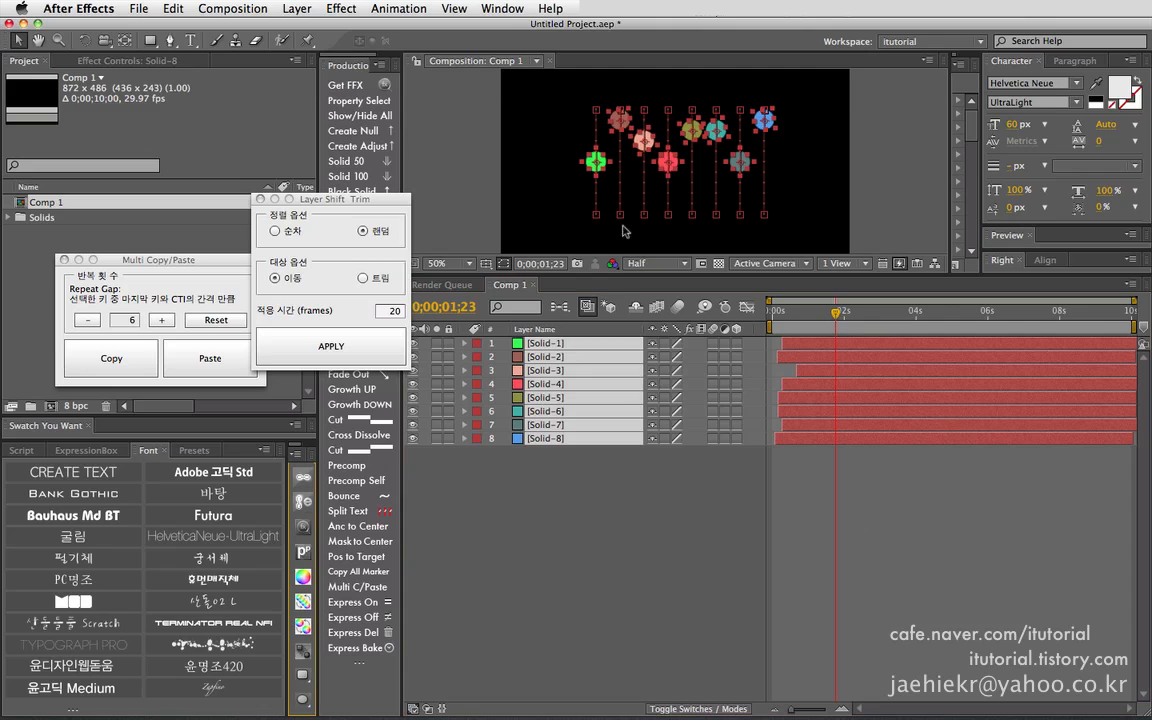
click(622, 231)
mouse_move(801, 314)
mouse_down()
mouse_move(777, 314)
mouse_move(823, 314)
mouse_move(772, 310)
mouse_move(788, 317)
mouse_up()
- Close Layer Shift Trim, reveal the keyframes of all eight solids, and bring the Multi Copy/Paste window over the composition area
drag(298, 204, 336, 203)
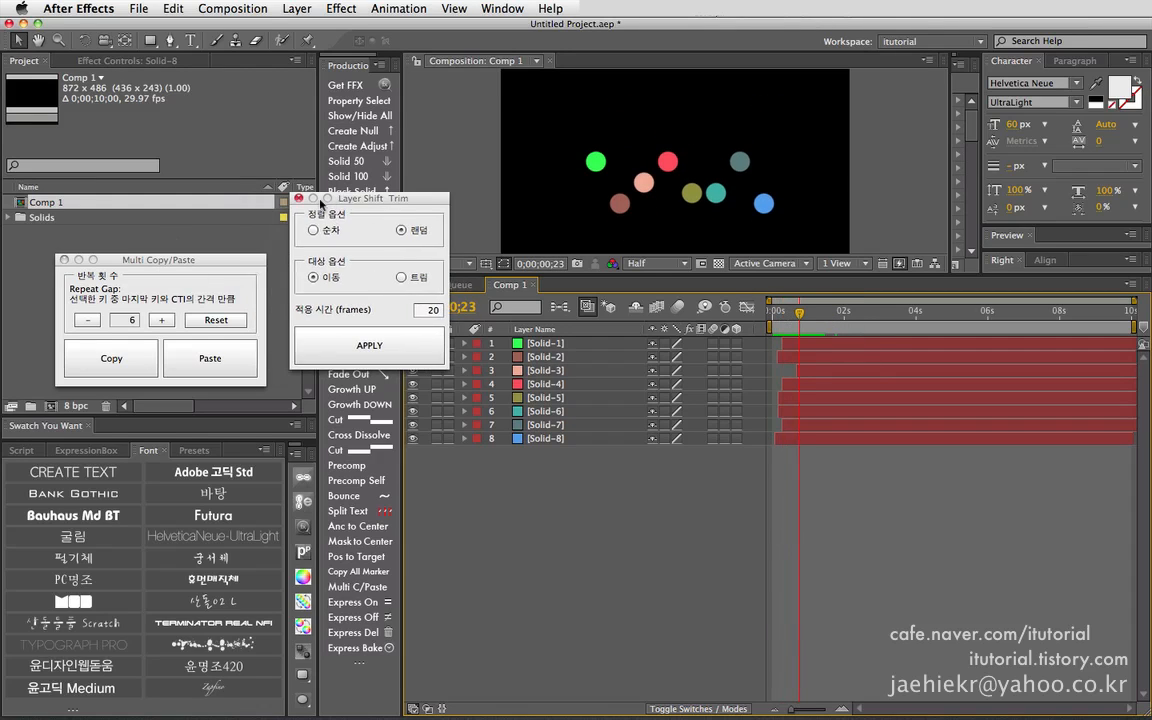
click(298, 200)
key(super+a)
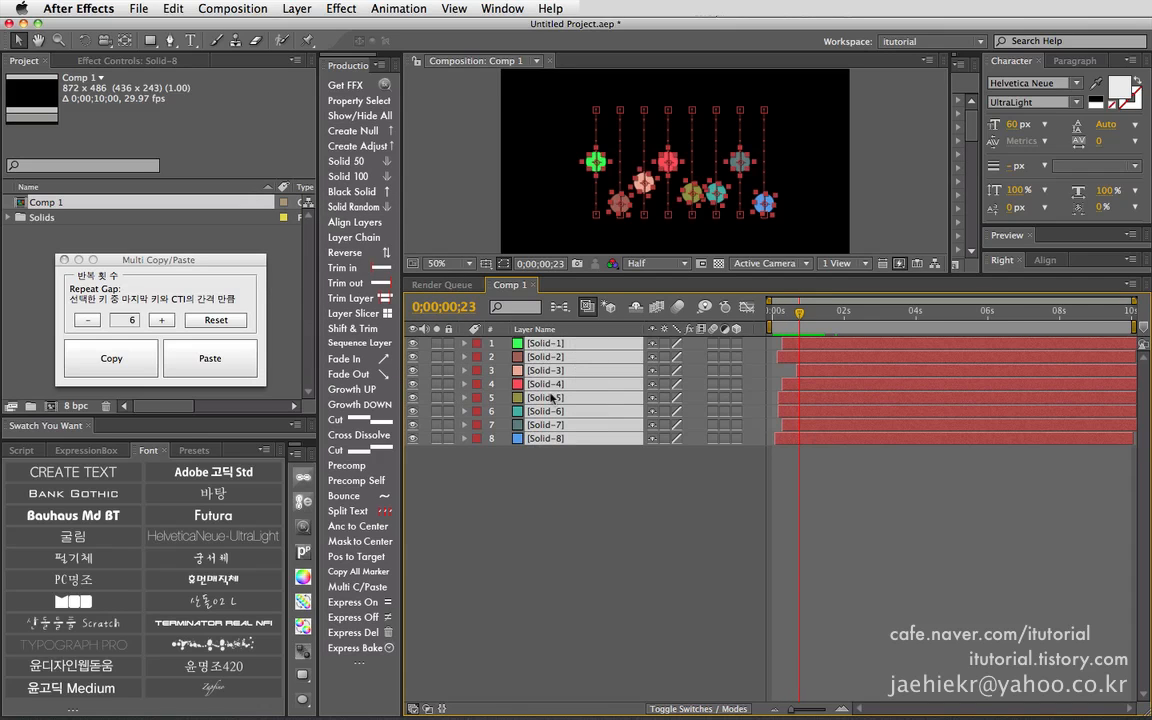
key(u)
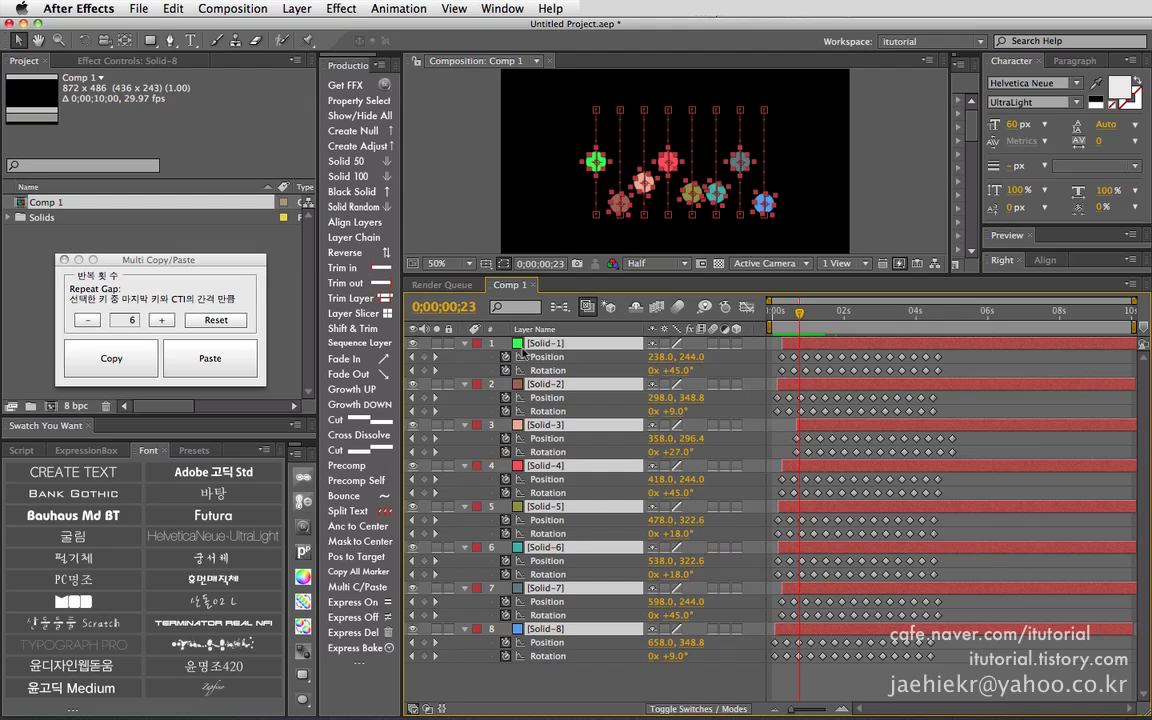
drag(241, 262, 488, 257)
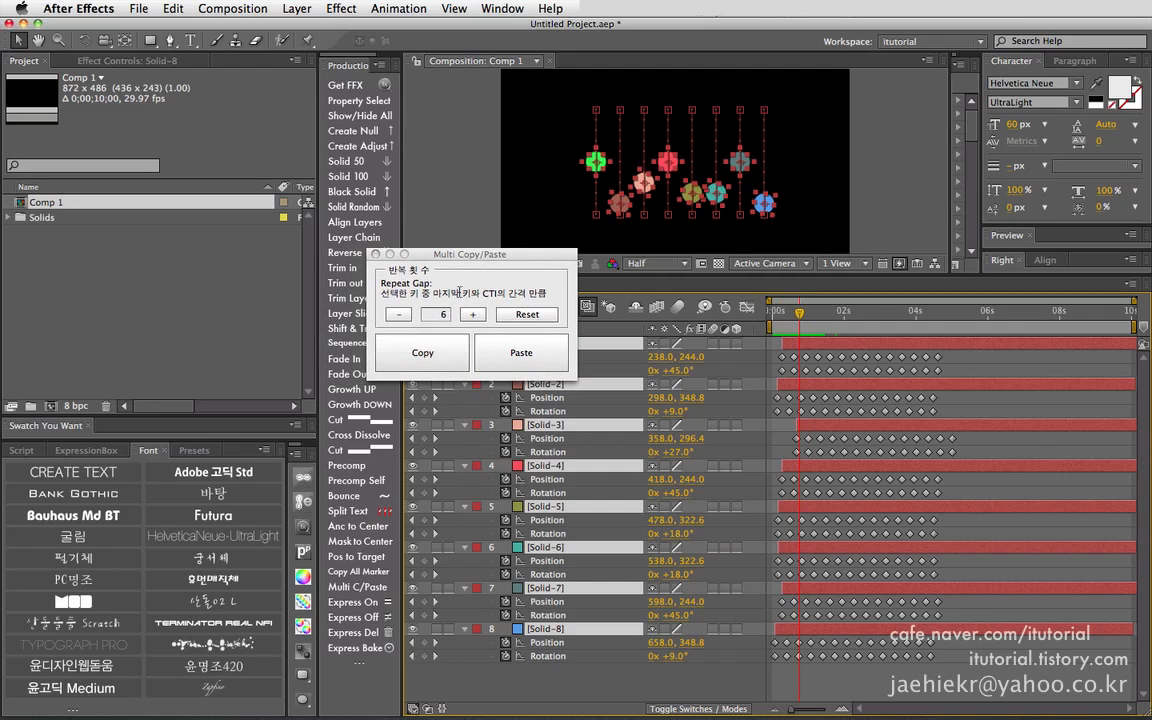